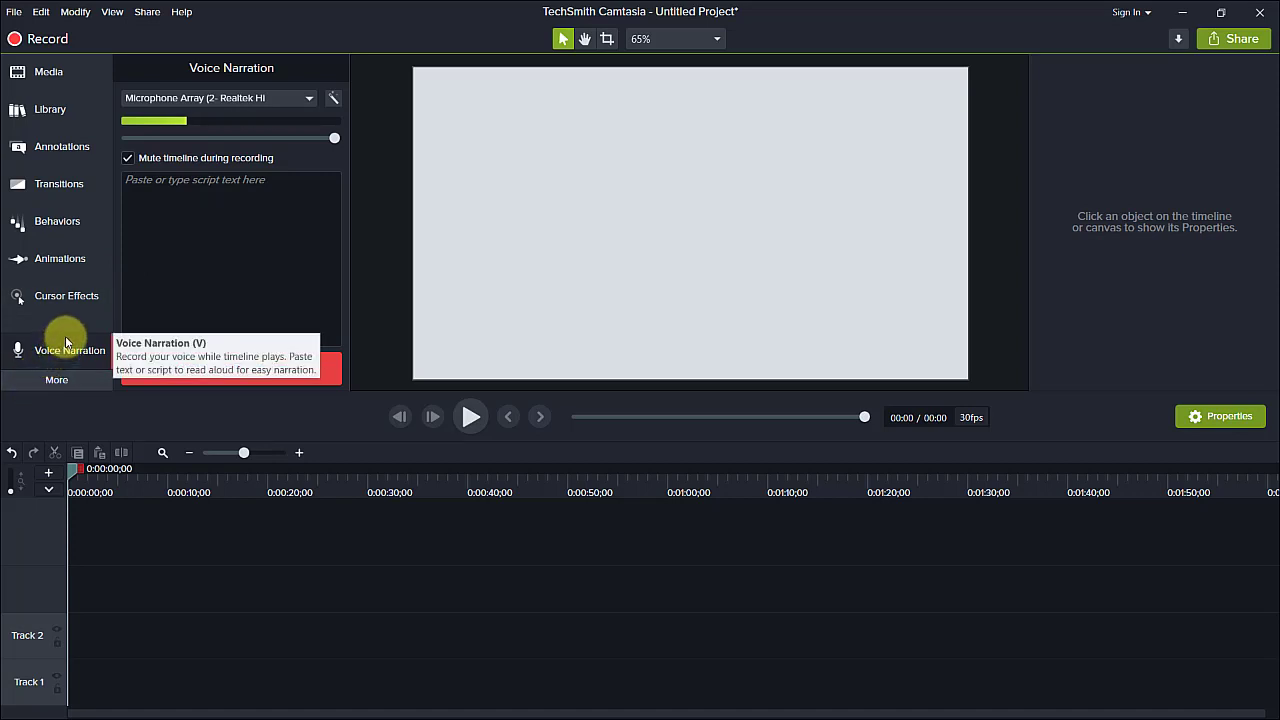
# Add the Rec 04-28-20.trec recording from the media bin to the timeline at the playhead
pyautogui.click(184, 230)
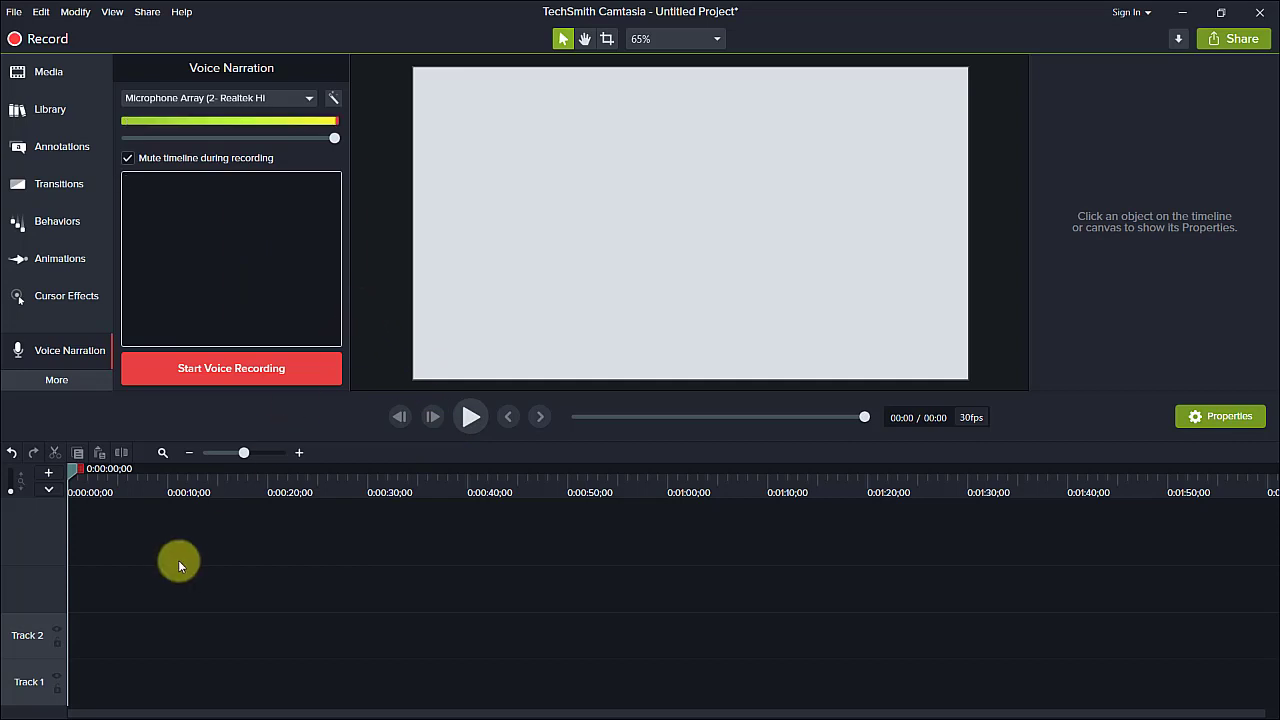
pyautogui.click(58, 70)
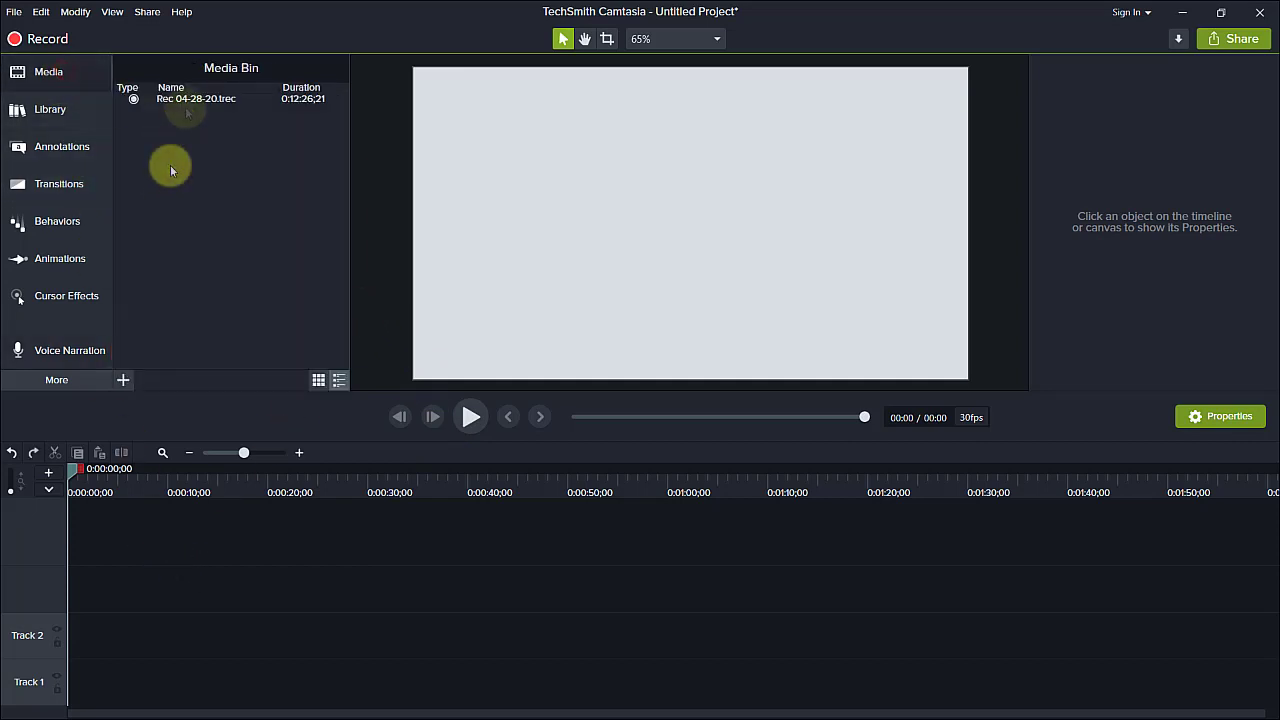
pyautogui.rightClick(185, 103)
pyautogui.click(206, 114)
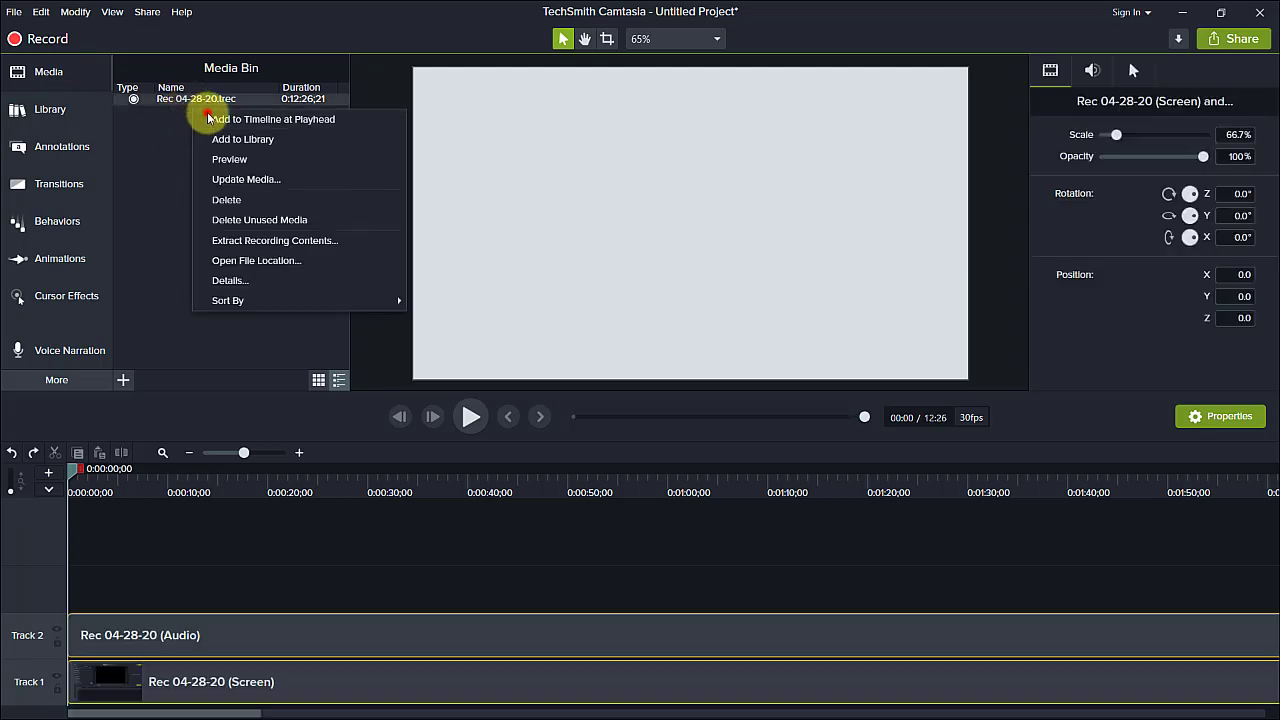
# Record a voice narration starting at about 7 seconds on the timeline and save it as Narration 2.m4a
pyautogui.click(135, 582)
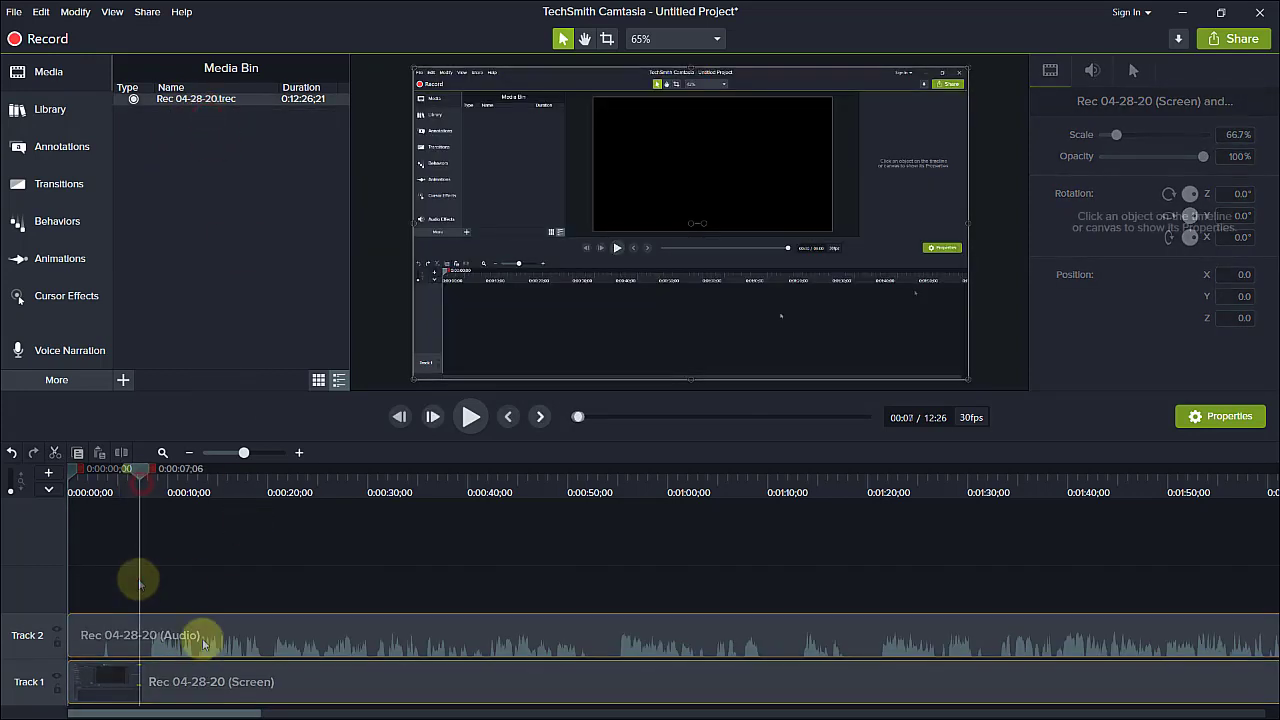
pyautogui.click(200, 645)
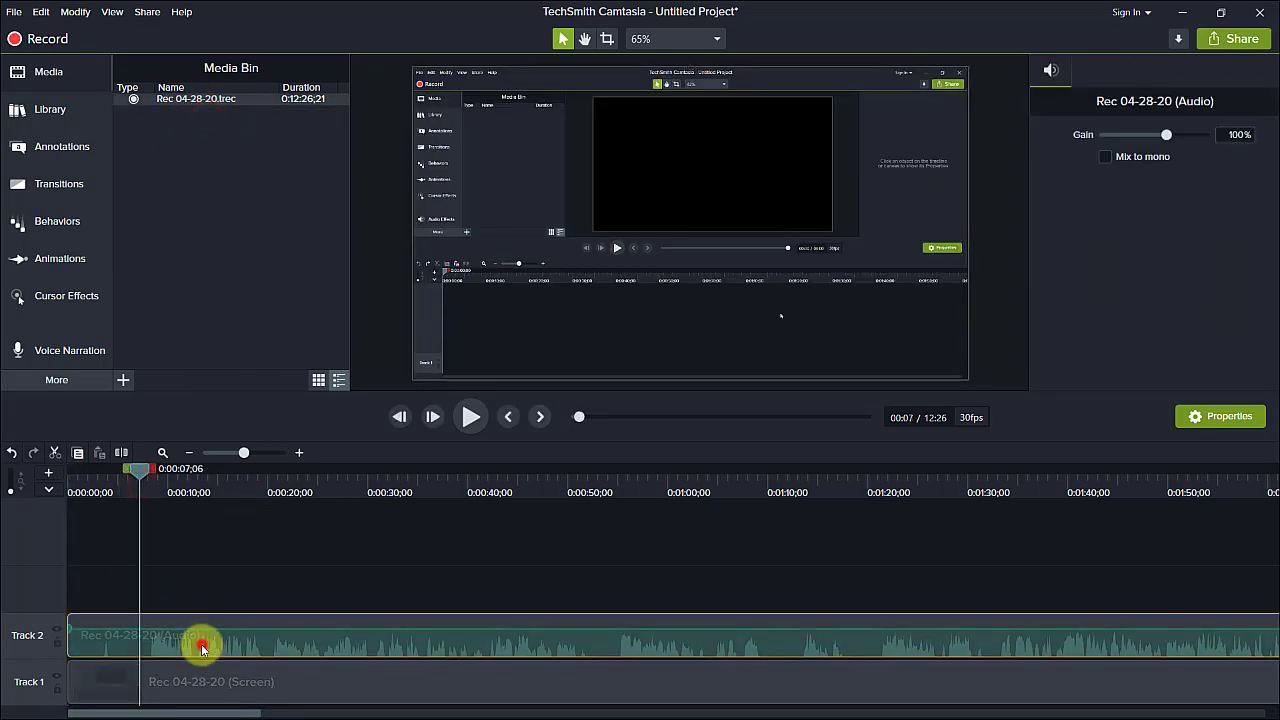
pyautogui.click(149, 630)
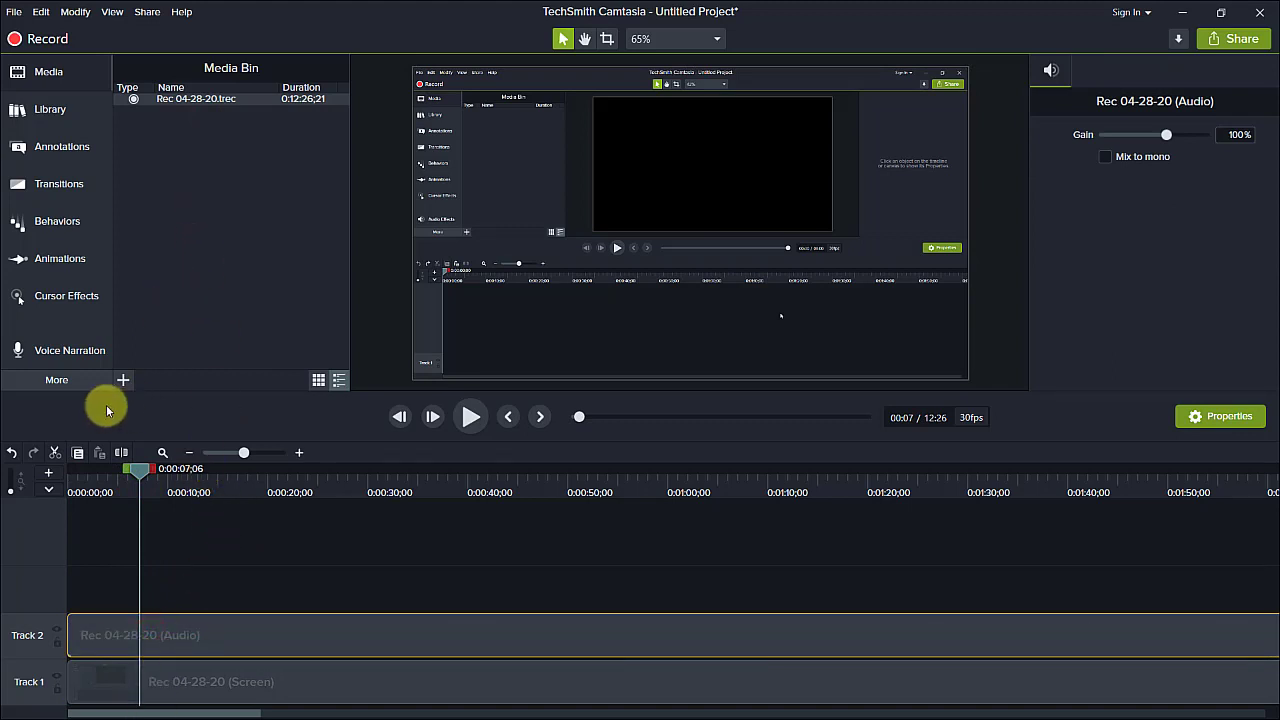
pyautogui.click(69, 349)
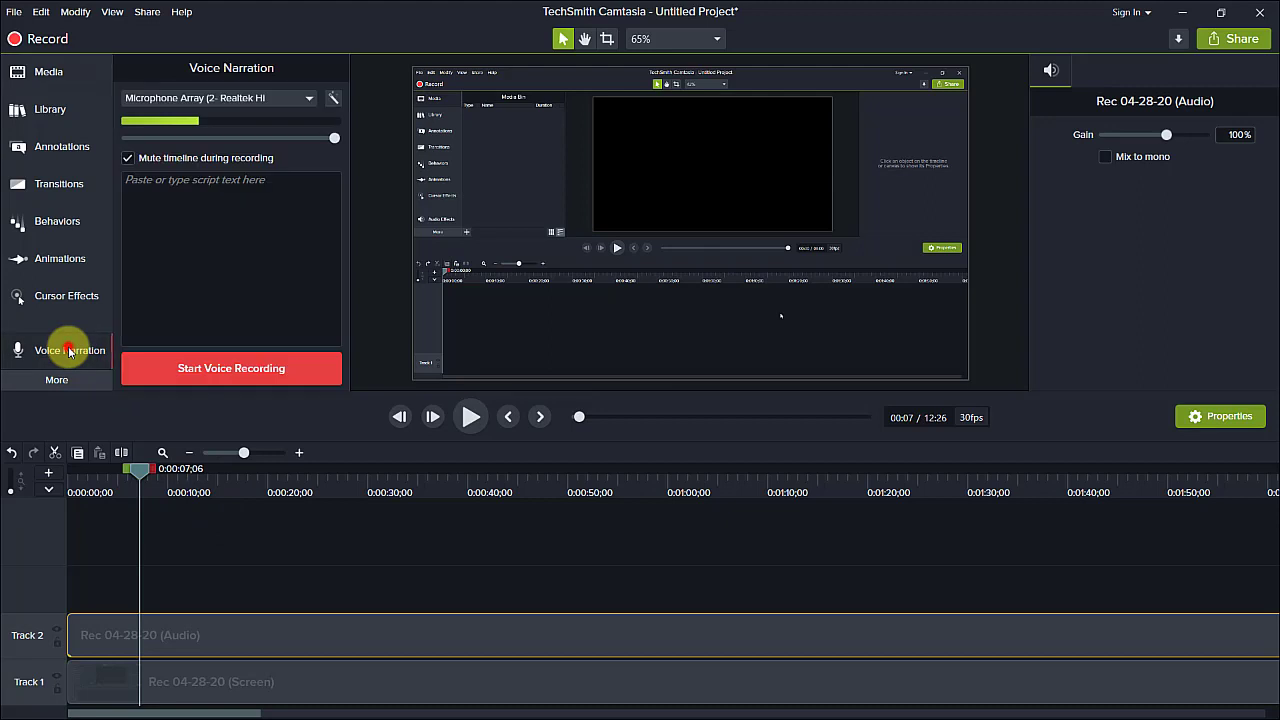
pyautogui.click(222, 372)
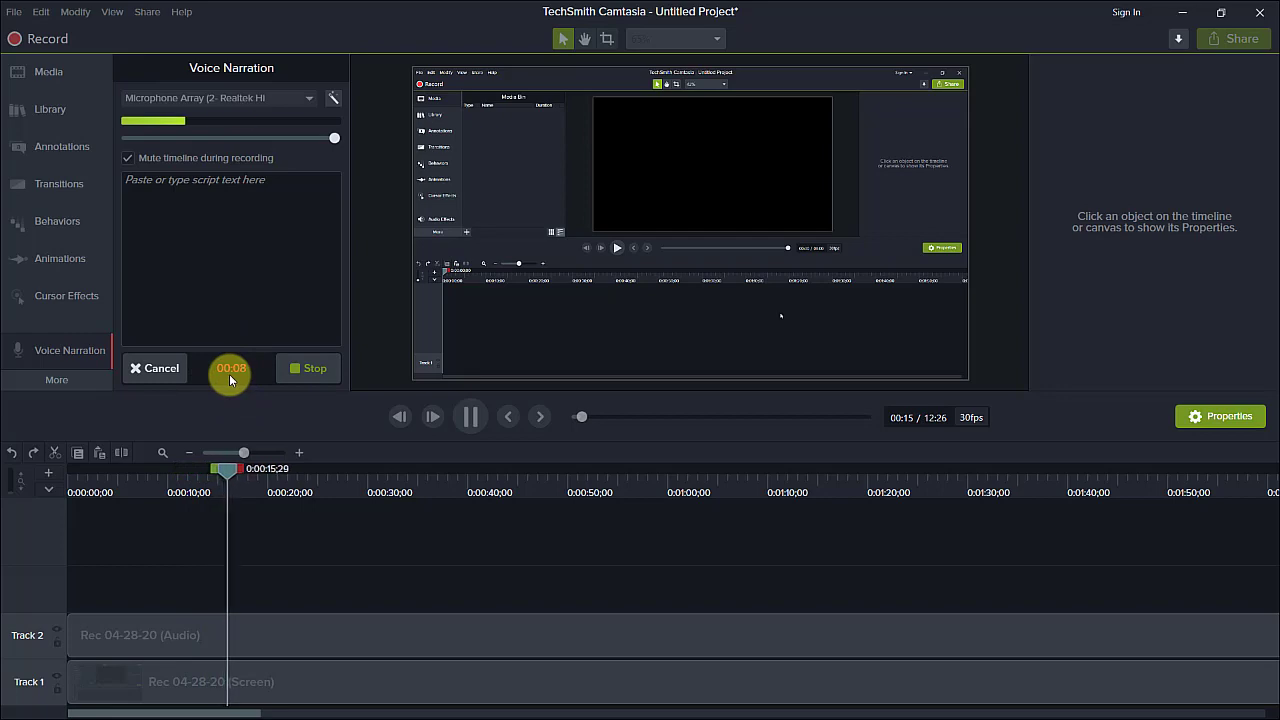
pyautogui.click(296, 368)
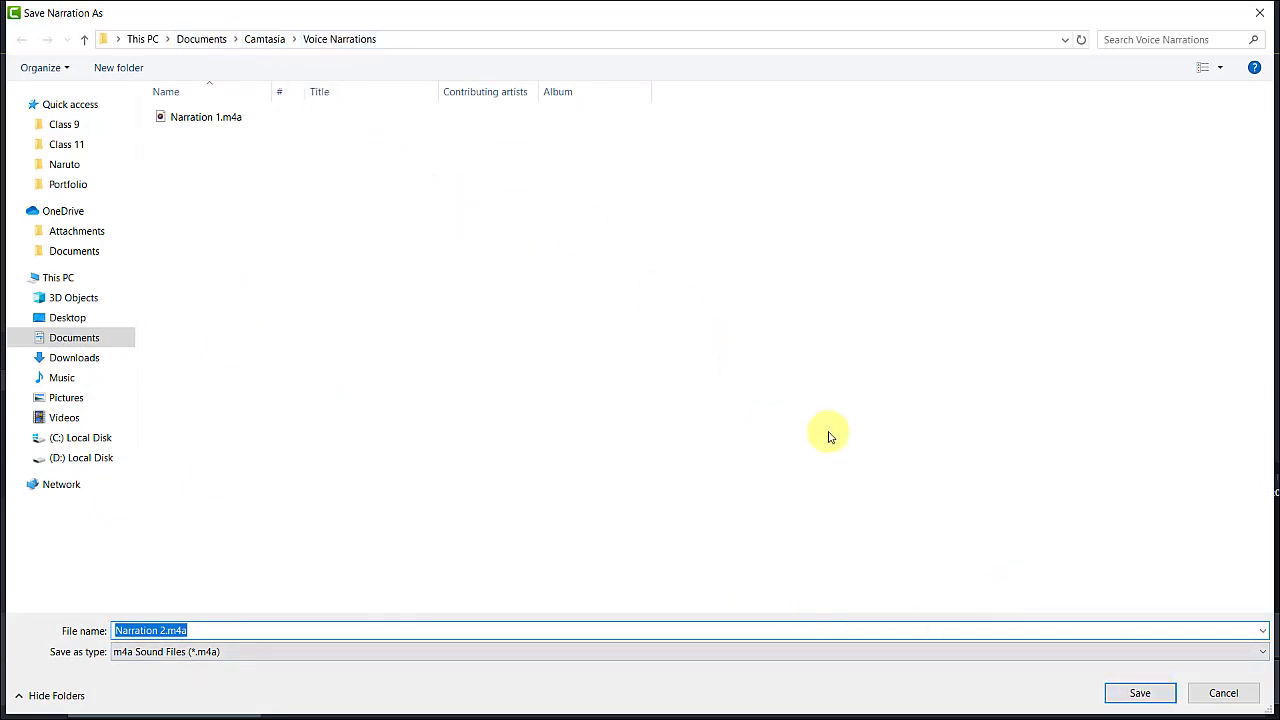
pyautogui.click(1165, 700)
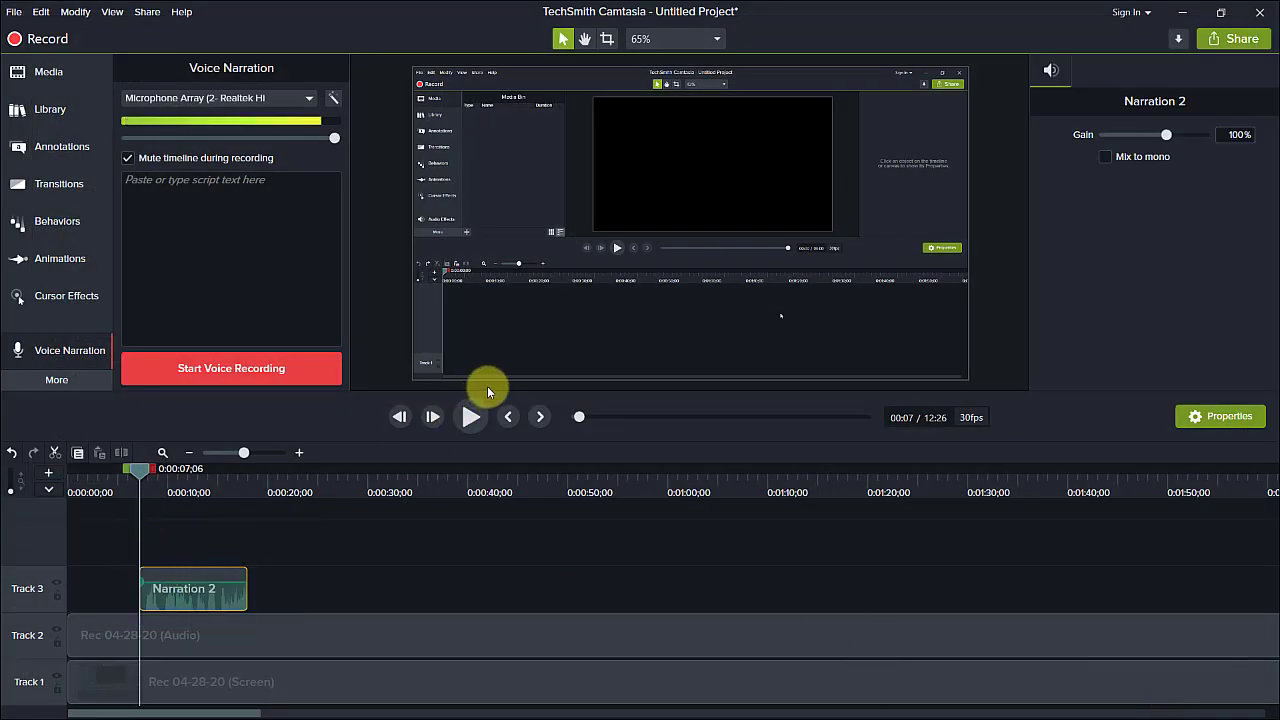
# Play back the start of the recorded narration and inspect the Narration 2 clip on Track 3
pyautogui.click(466, 427)
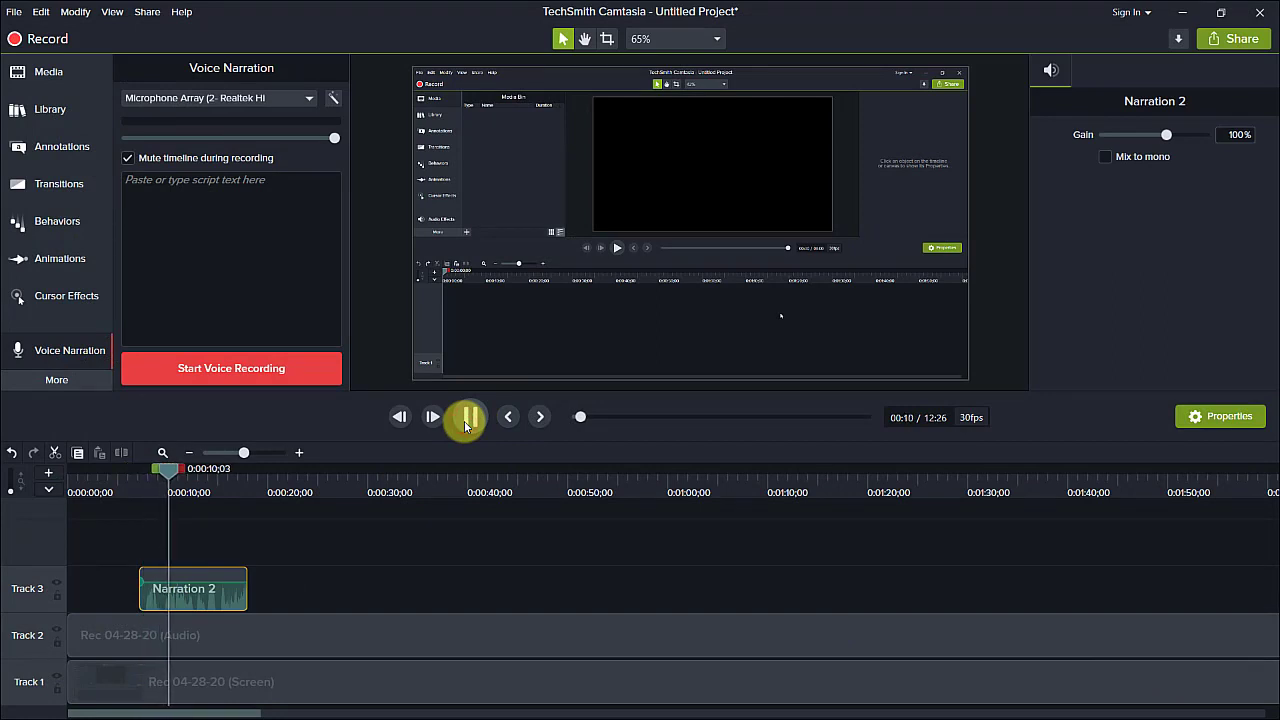
pyautogui.click(466, 427)
pyautogui.click(176, 585)
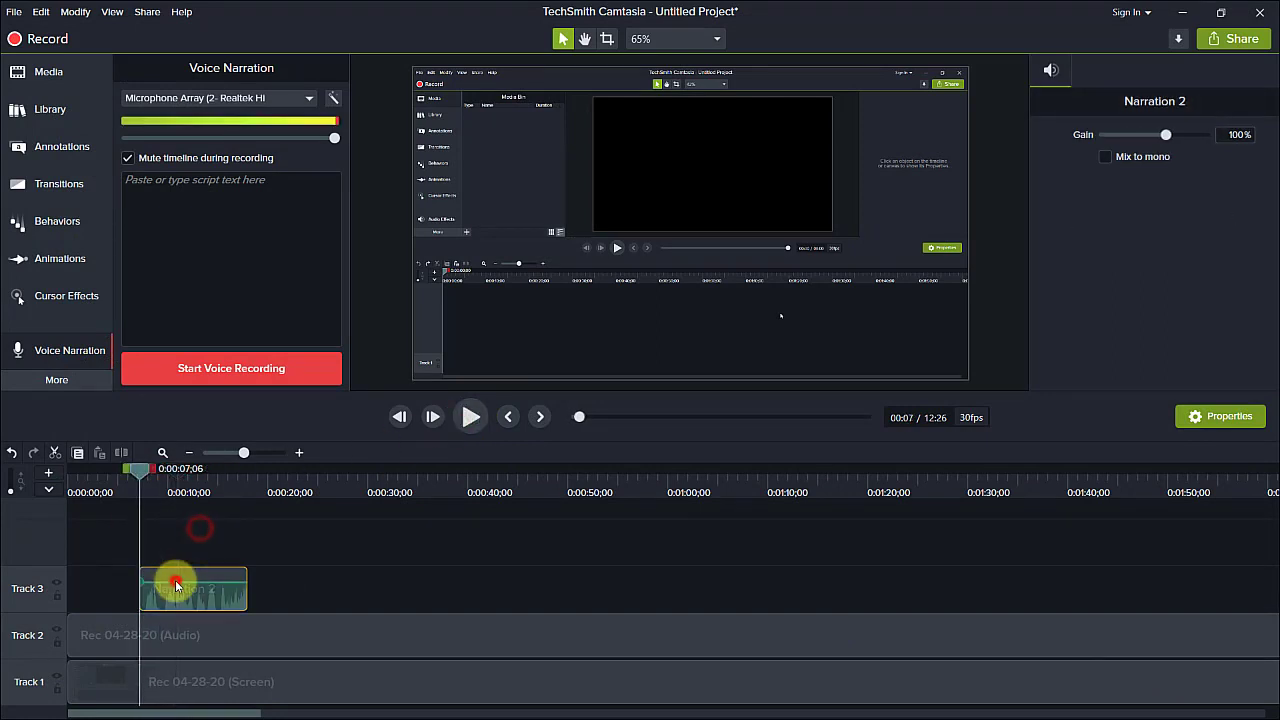
pyautogui.click(217, 530)
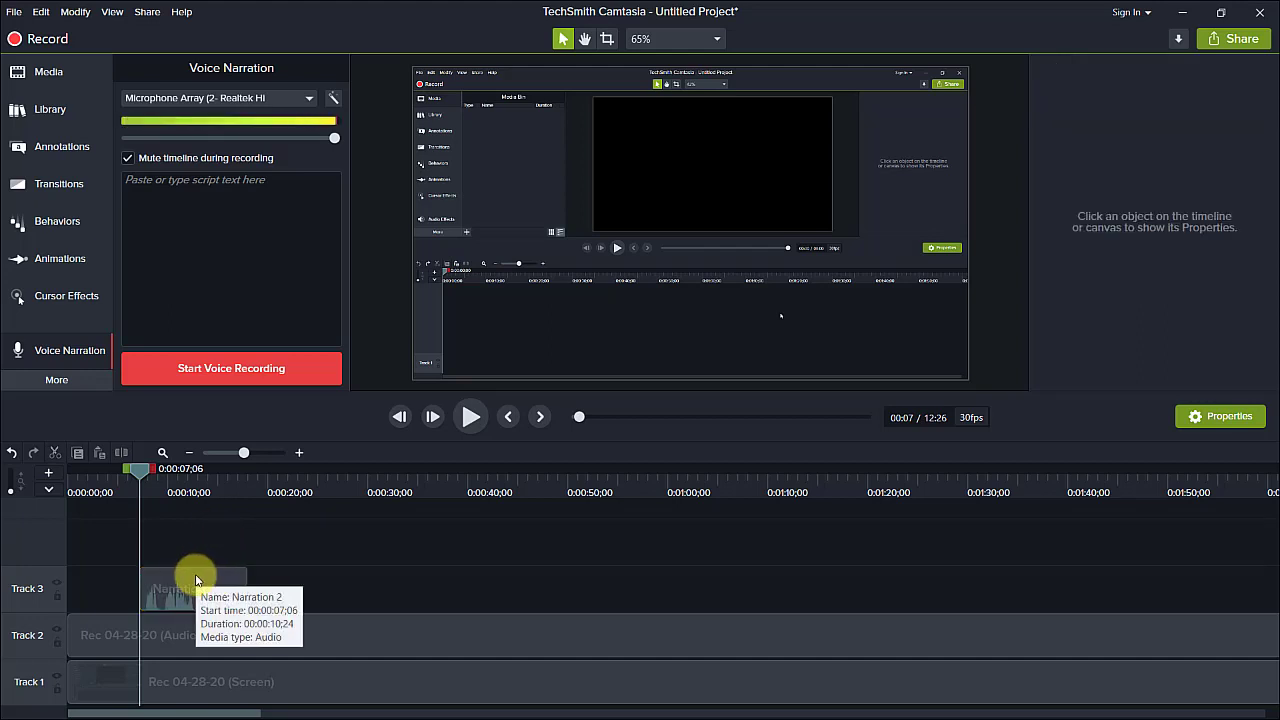
pyautogui.click(190, 535)
pyautogui.click(197, 587)
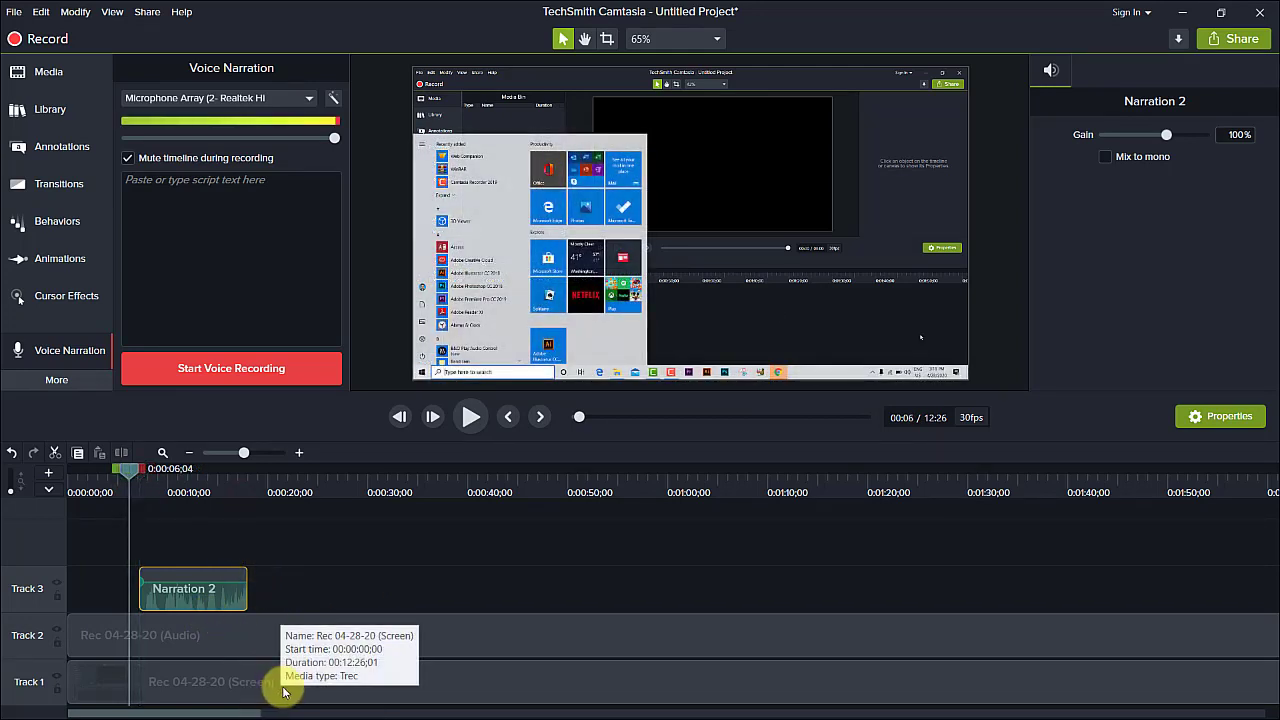
# Apply the Cursor Highlight effect to the Rec 04-28-20 screen recording and preview it in playback
pyautogui.click(284, 610)
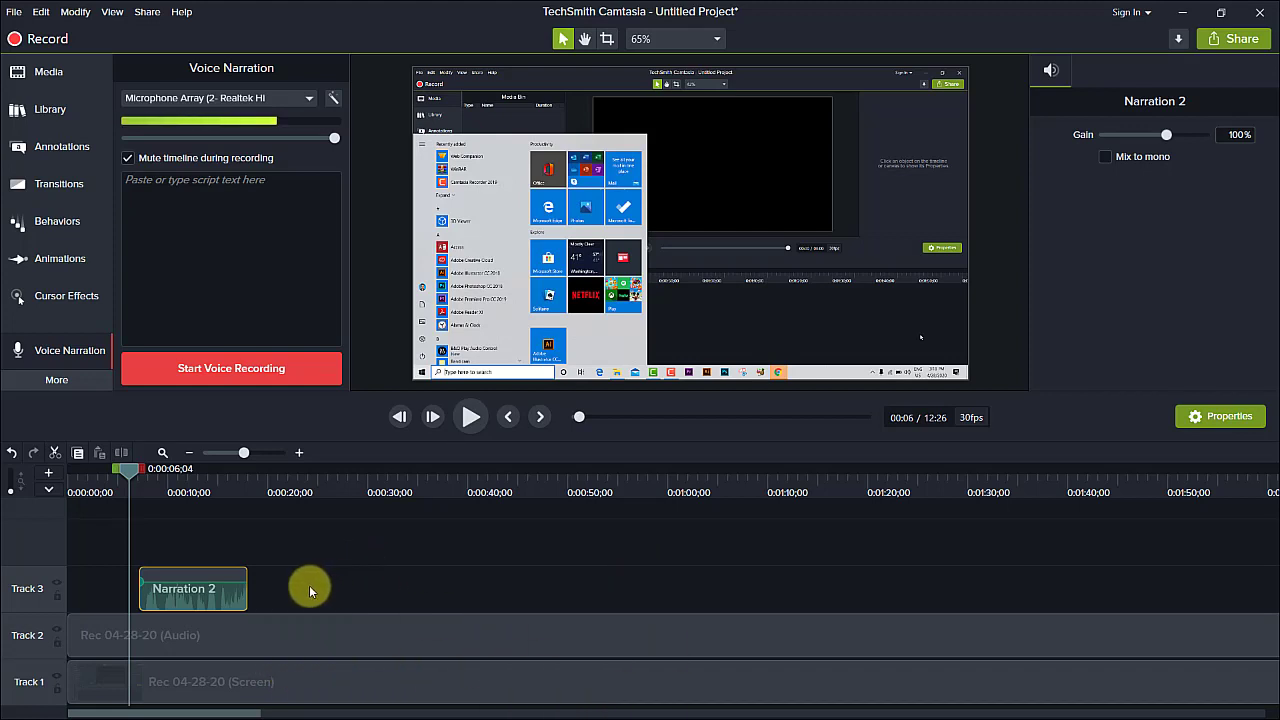
pyautogui.moveTo(312, 572); pyautogui.dragTo(297, 712)
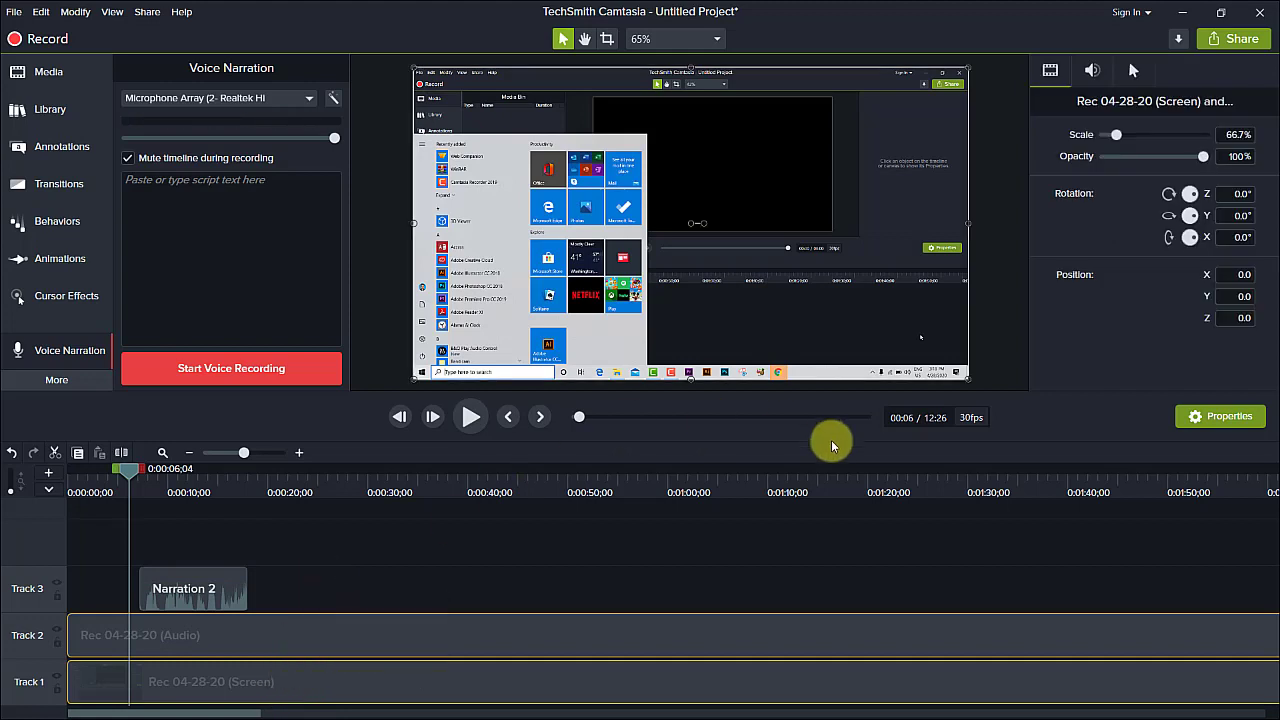
pyautogui.click(58, 297)
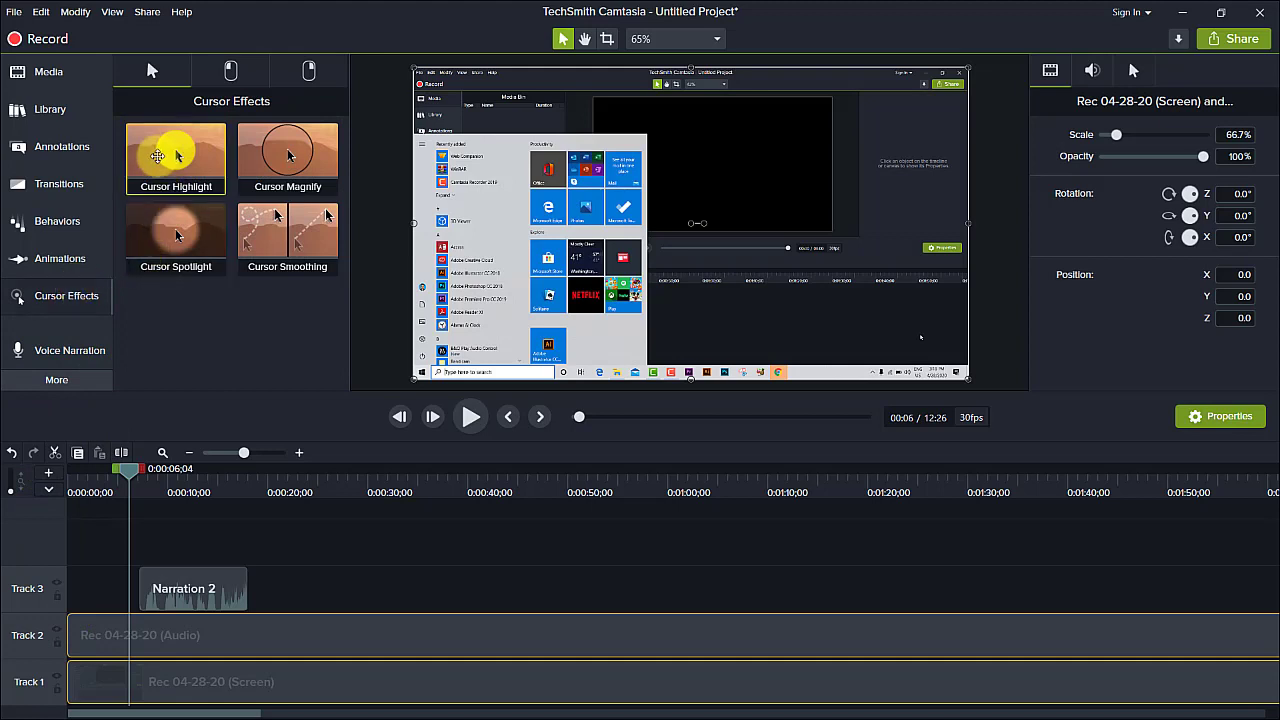
pyautogui.moveTo(187, 158); pyautogui.dragTo(751, 245)
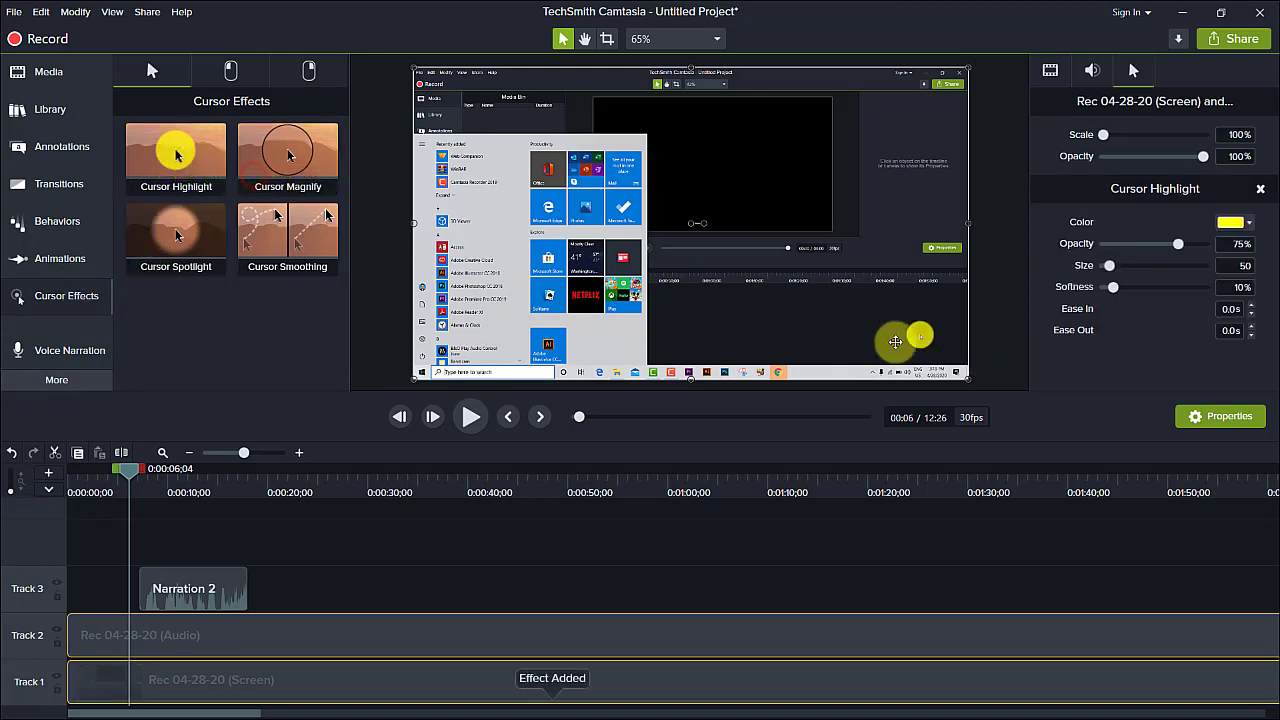
pyautogui.click(470, 417)
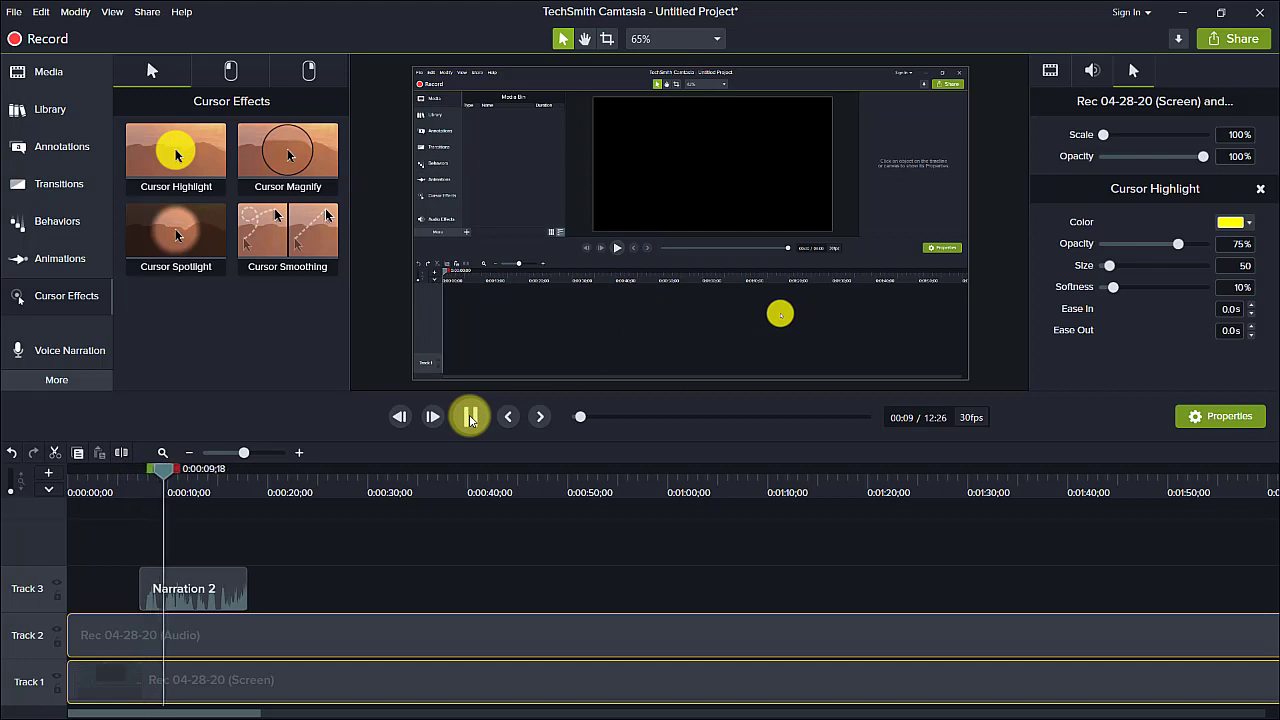
pyautogui.click(470, 417)
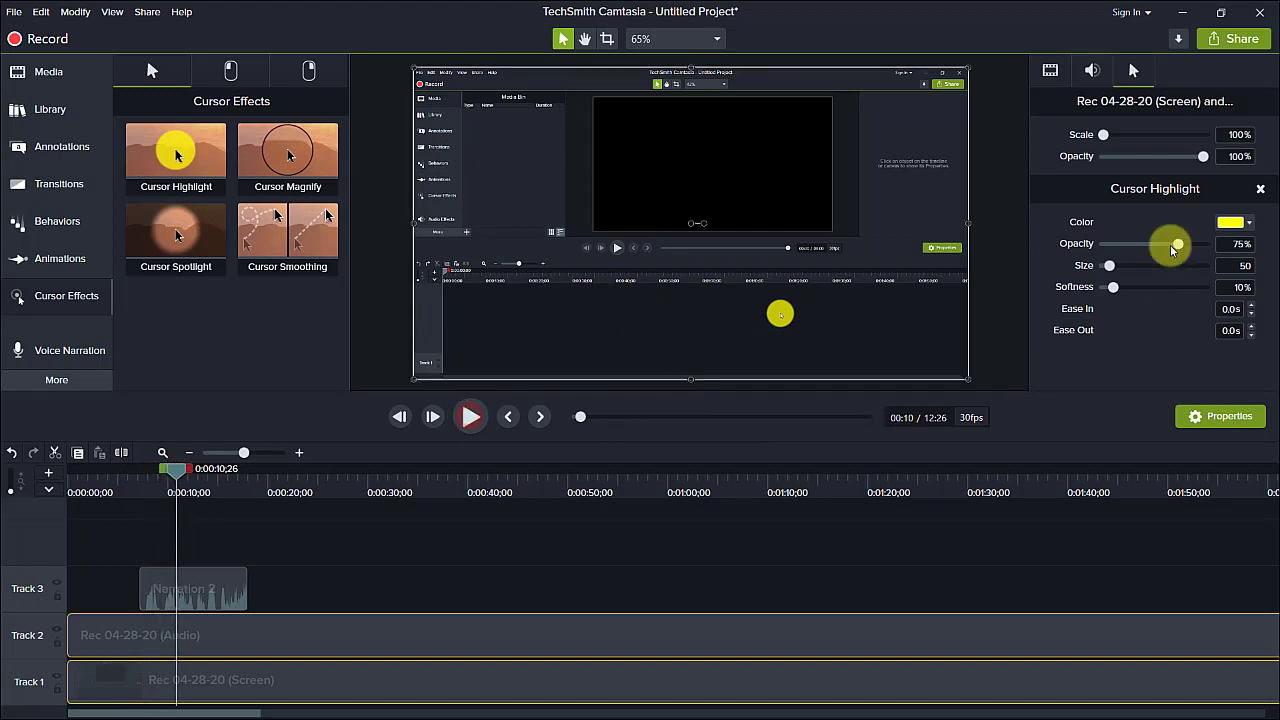
# Set the cursor highlight to 46% opacity, size 77 and 7% softness, and try the Cursor Spotlight effect on the recording
pyautogui.moveTo(1176, 248); pyautogui.dragTo(1108, 288)
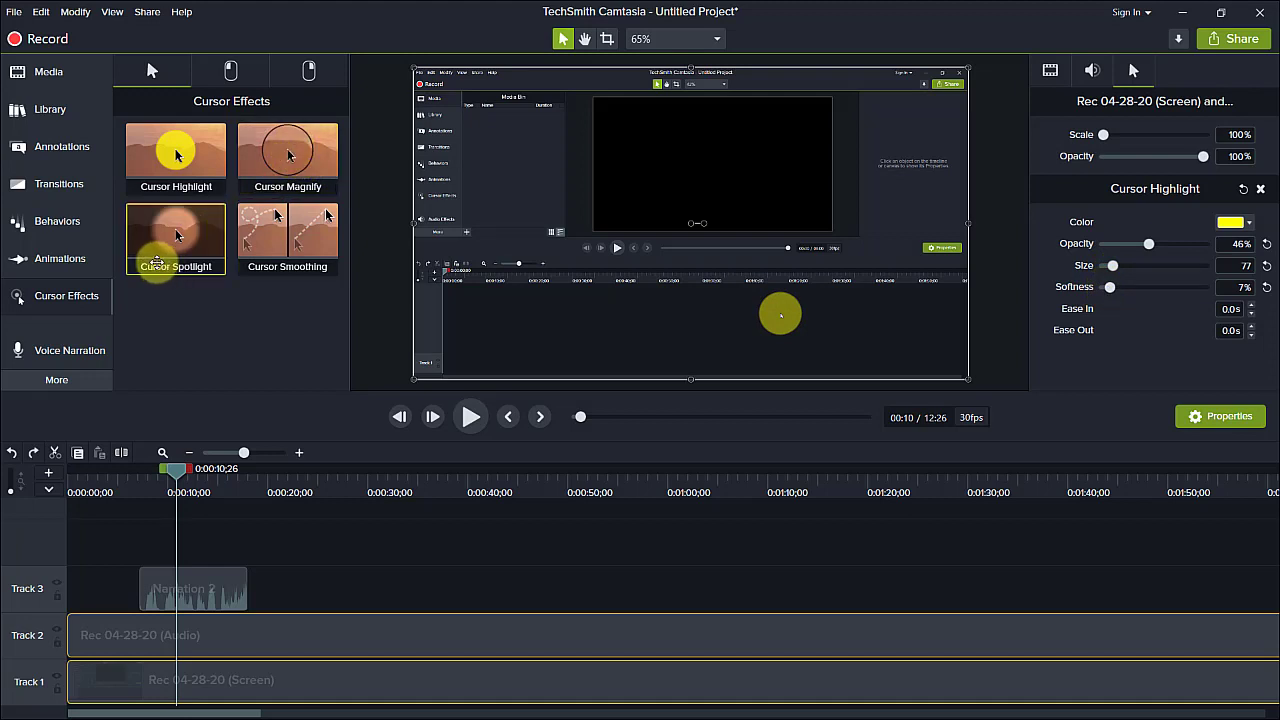
pyautogui.moveTo(184, 240); pyautogui.dragTo(575, 340)
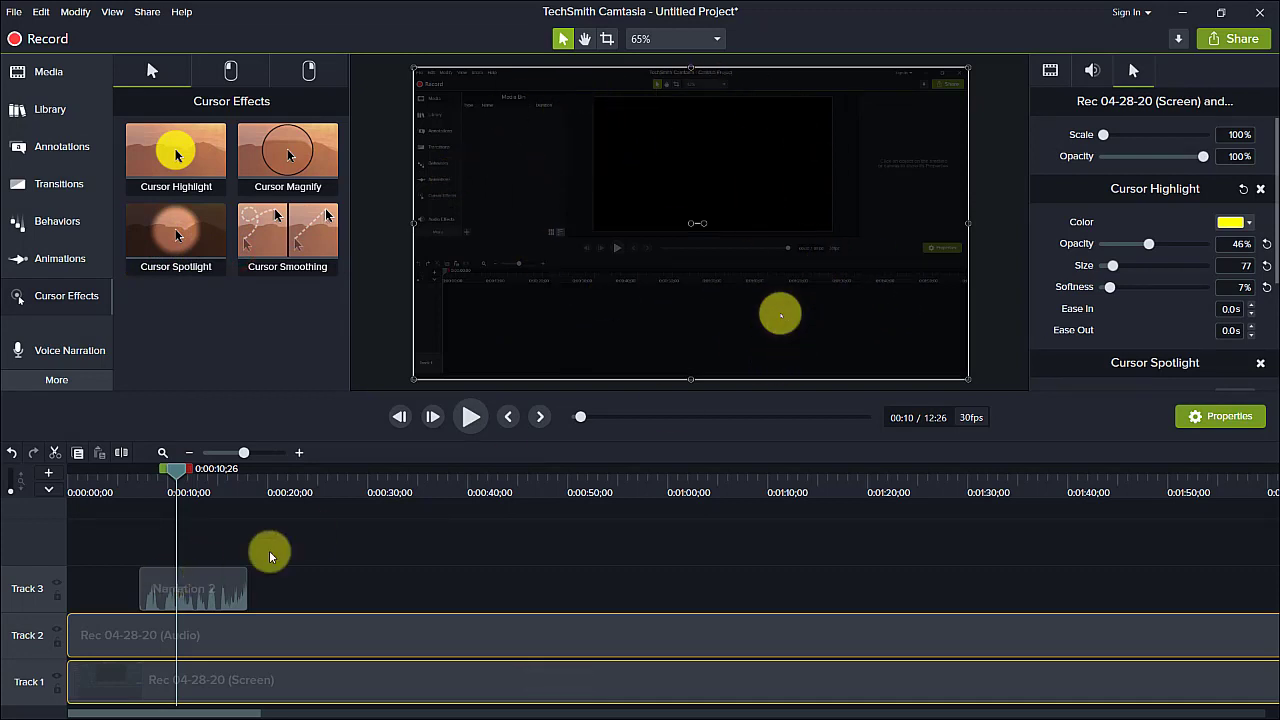
# Add the Left Click Rings effect to the screen recording and look through the right-click cursor effects
pyautogui.click(234, 69)
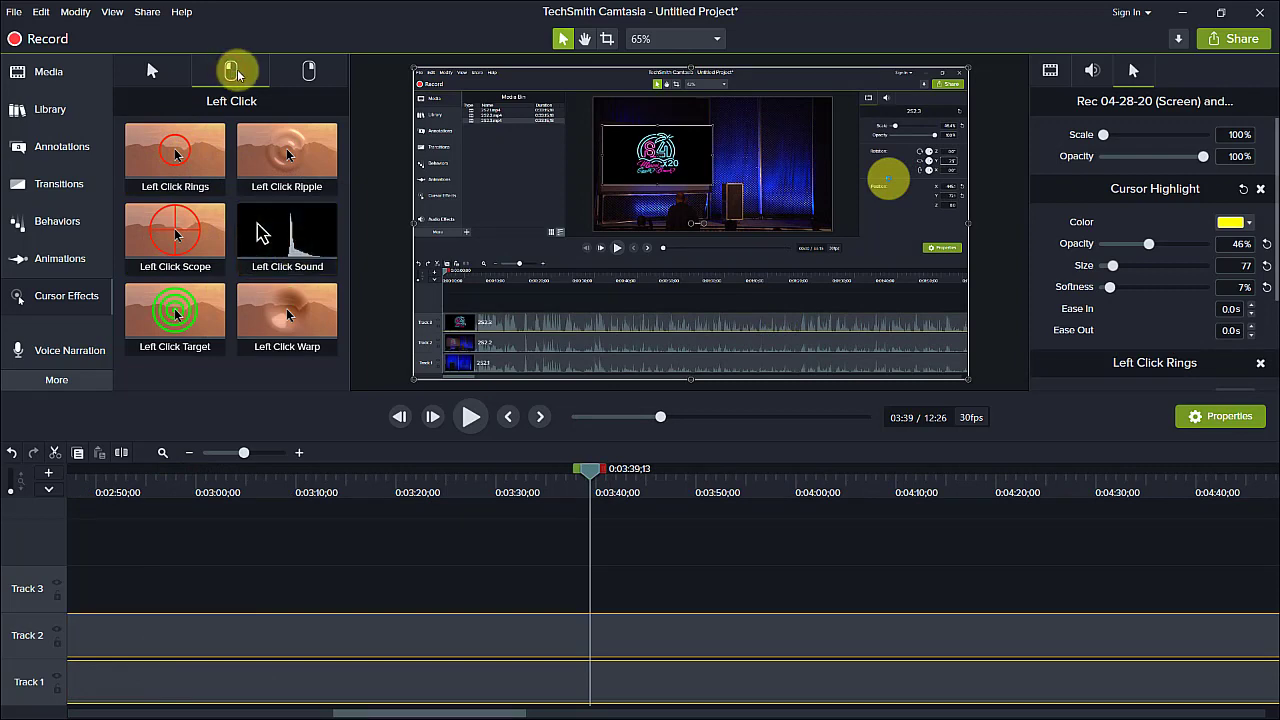
pyautogui.click(310, 70)
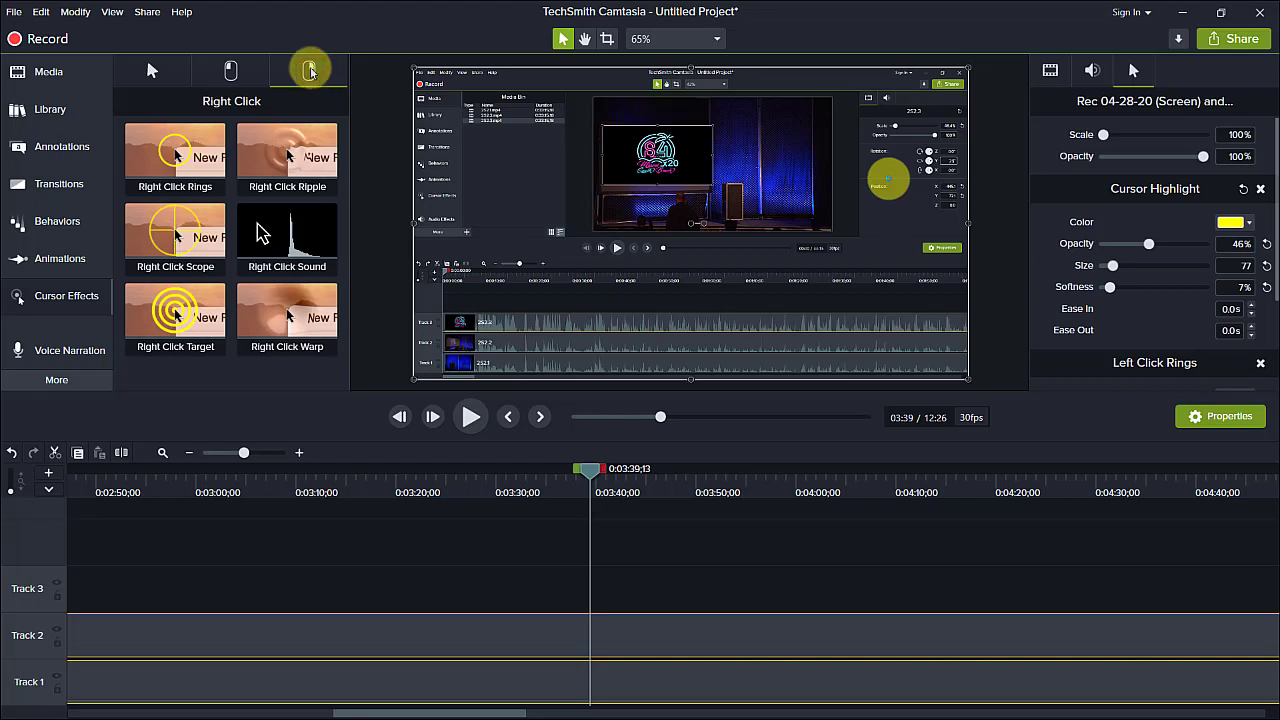
pyautogui.click(150, 76)
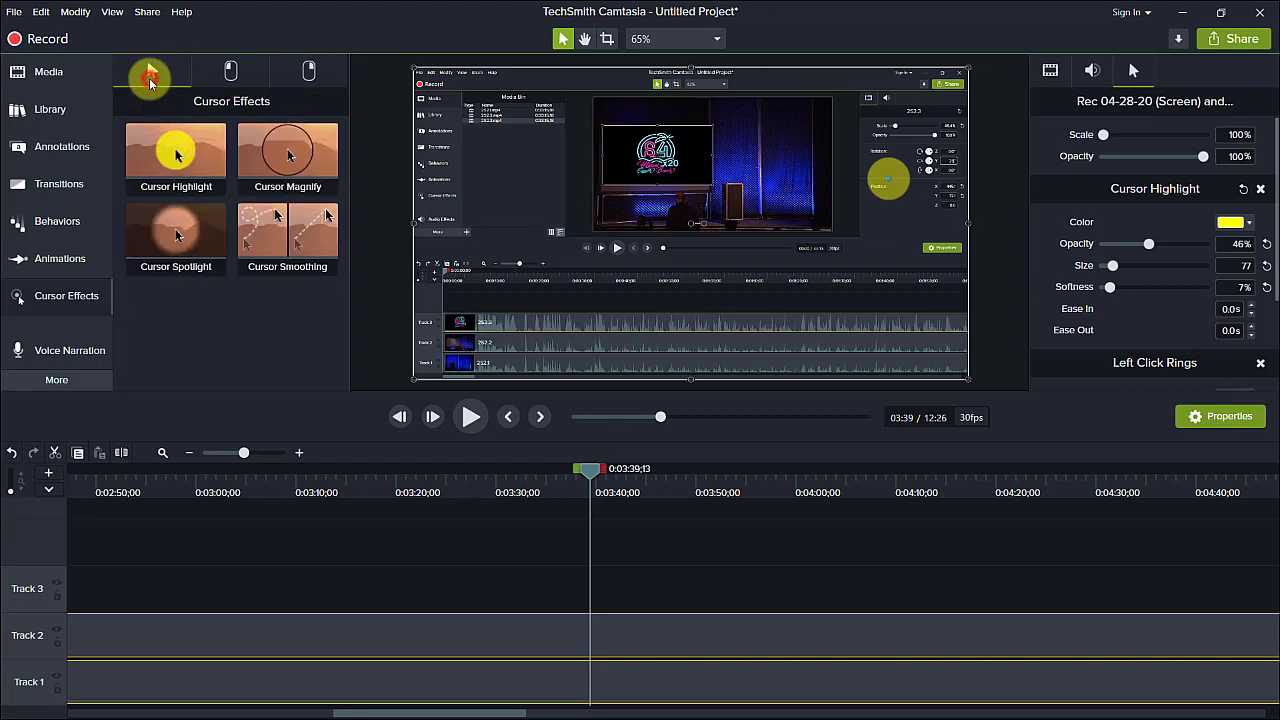
# Open the audio effects and try to apply Noise Removal to the Rec 04-28-20 audio clip on Track 2
pyautogui.click(70, 382)
pyautogui.click(190, 378)
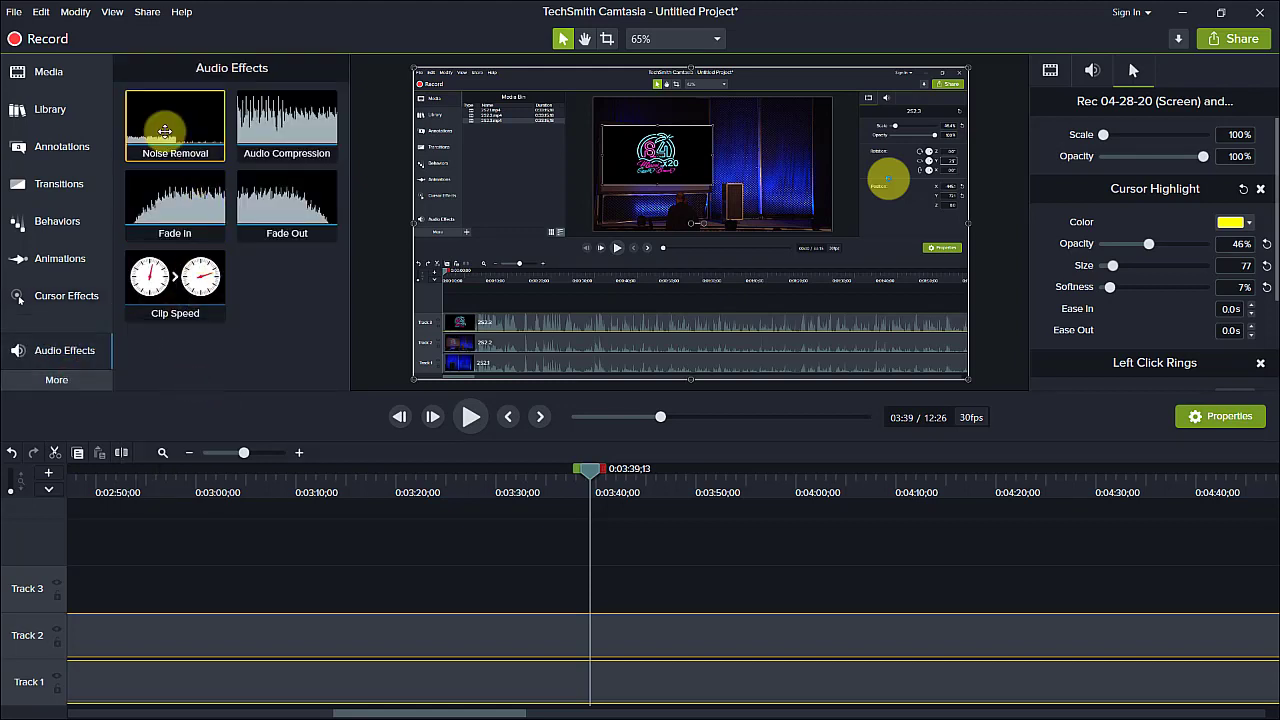
pyautogui.moveTo(165, 131); pyautogui.dragTo(434, 629)
pyautogui.scroll(3, 434, 629)
pyautogui.scroll(2, 436, 625)
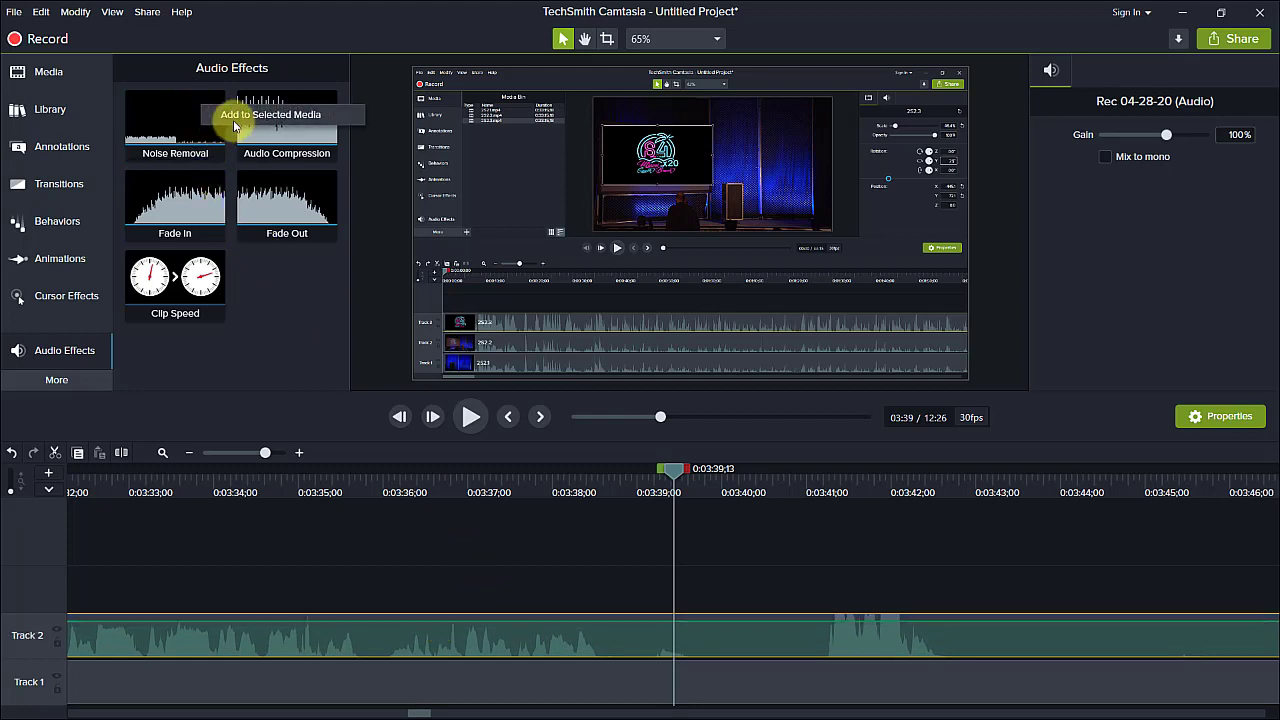
pyautogui.moveTo(232, 118); pyautogui.dragTo(220, 143)
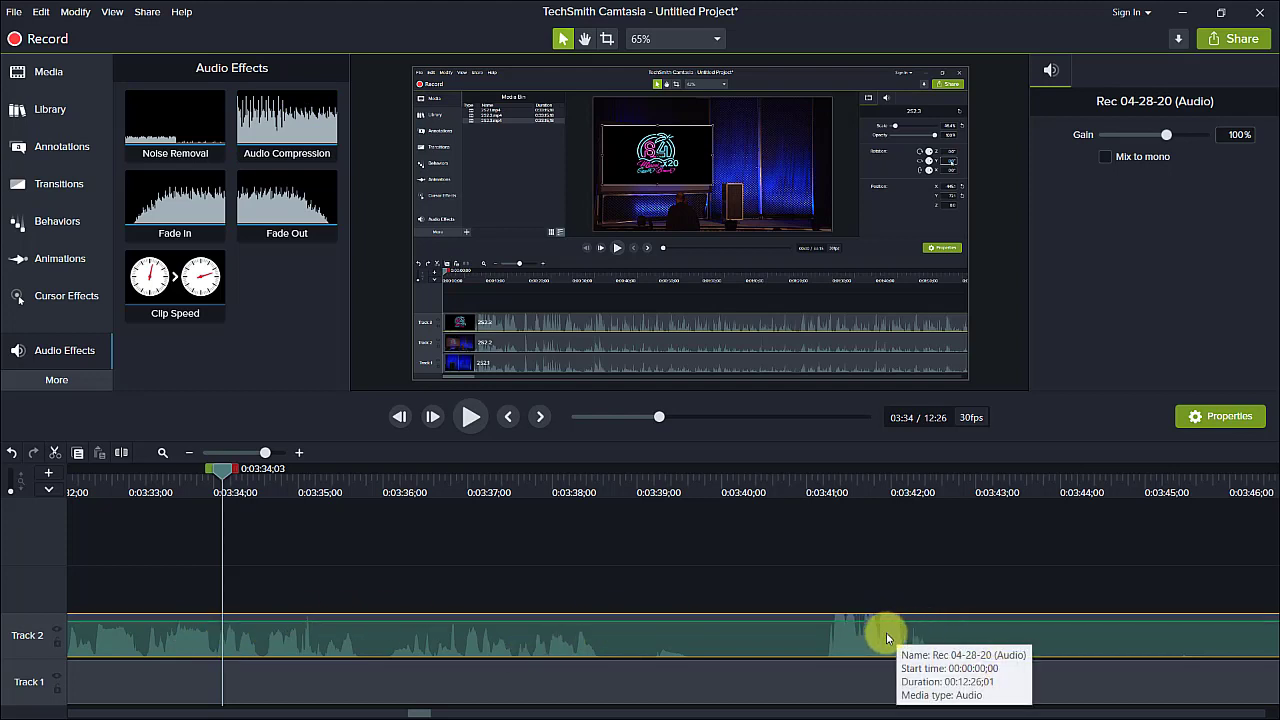
# Lower the Track 2 audio level, apply Audio Compression with Medium volume variation, and raise the level again
pyautogui.moveTo(832, 630)
pyautogui.mouseDown()
pyautogui.moveTo(829, 620)
pyautogui.moveTo(826, 632)
pyautogui.mouseUp()
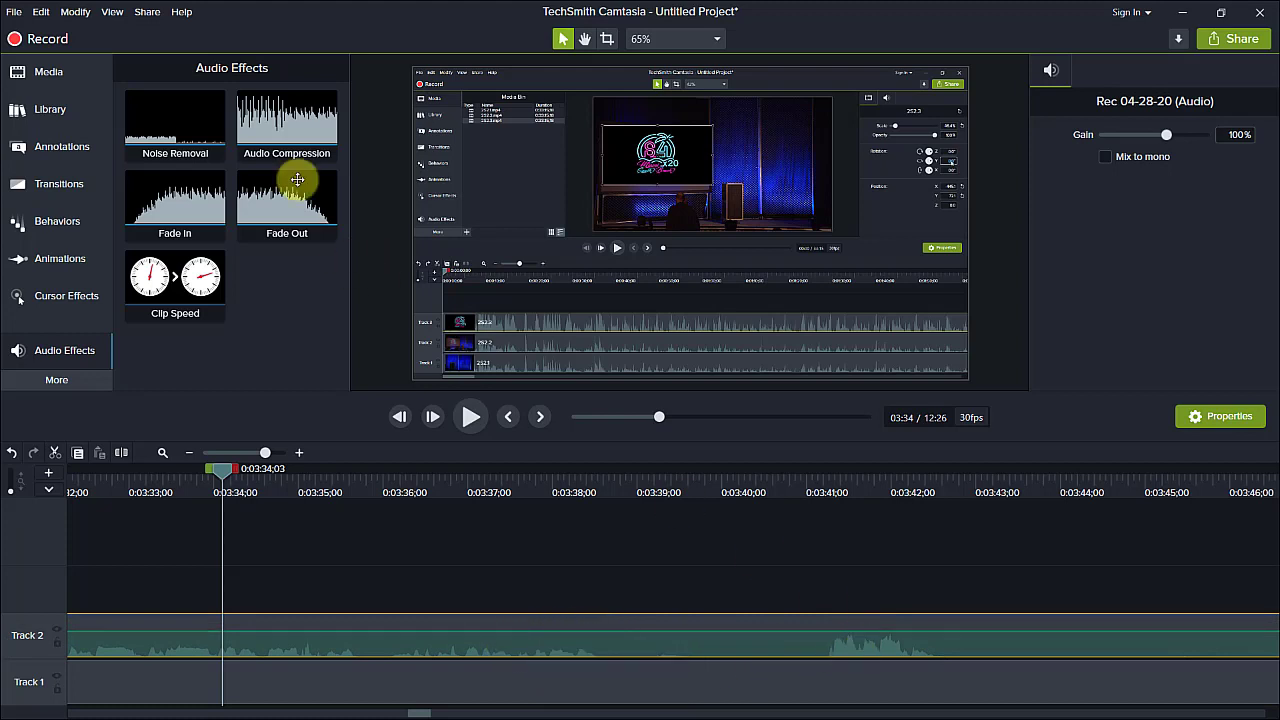
pyautogui.click(310, 140)
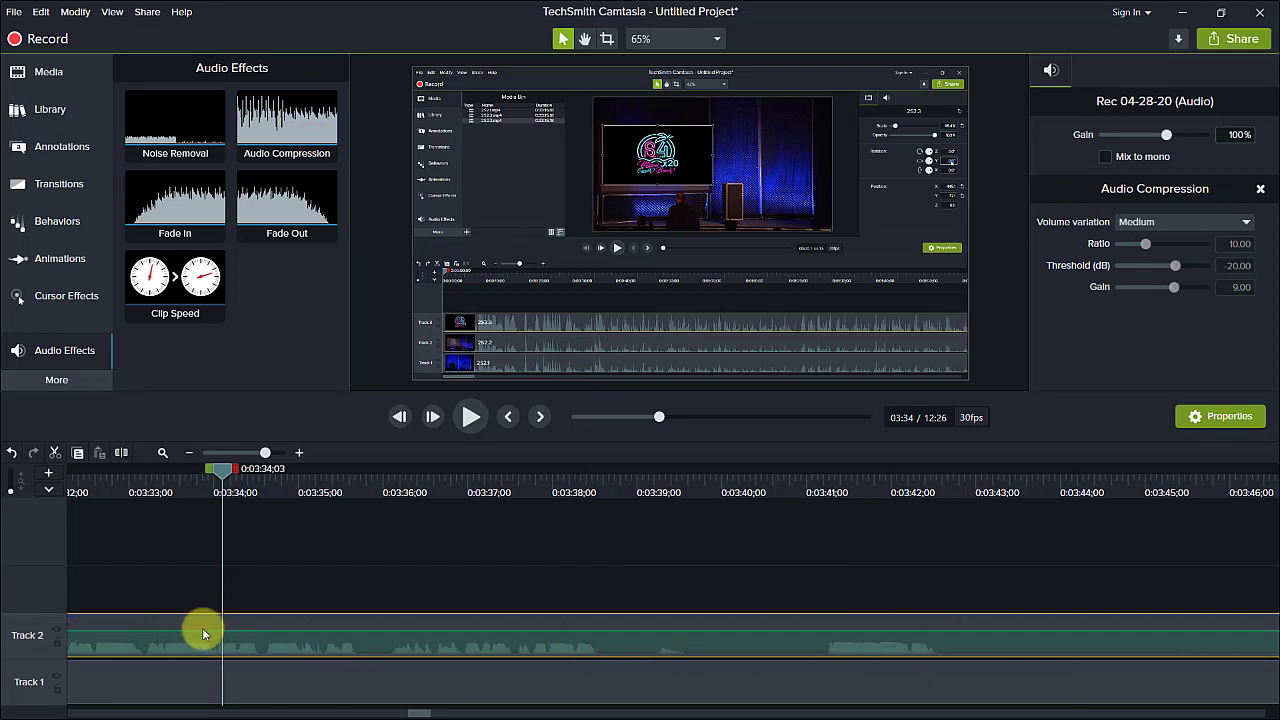
pyautogui.moveTo(200, 634); pyautogui.dragTo(202, 630)
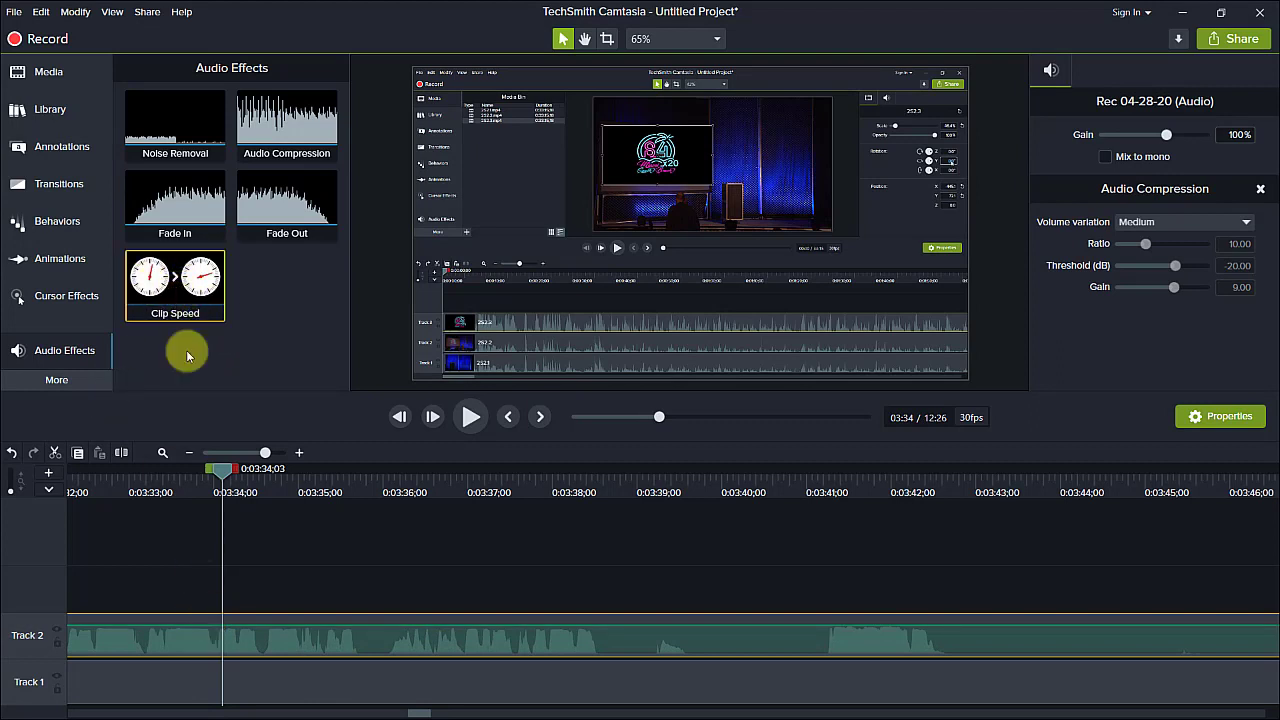
pyautogui.click(228, 547)
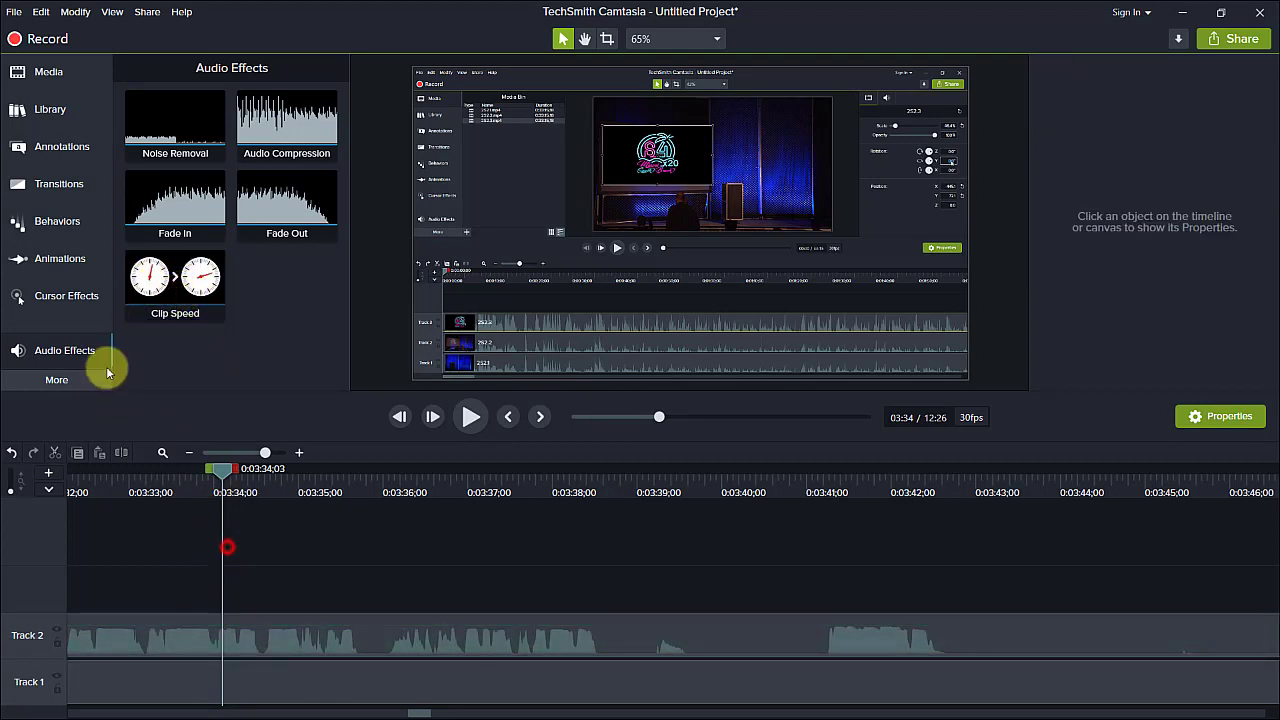
# Import Class 11.mp4 into the media bin and place it on Track 3 of the timeline
pyautogui.click(36, 72)
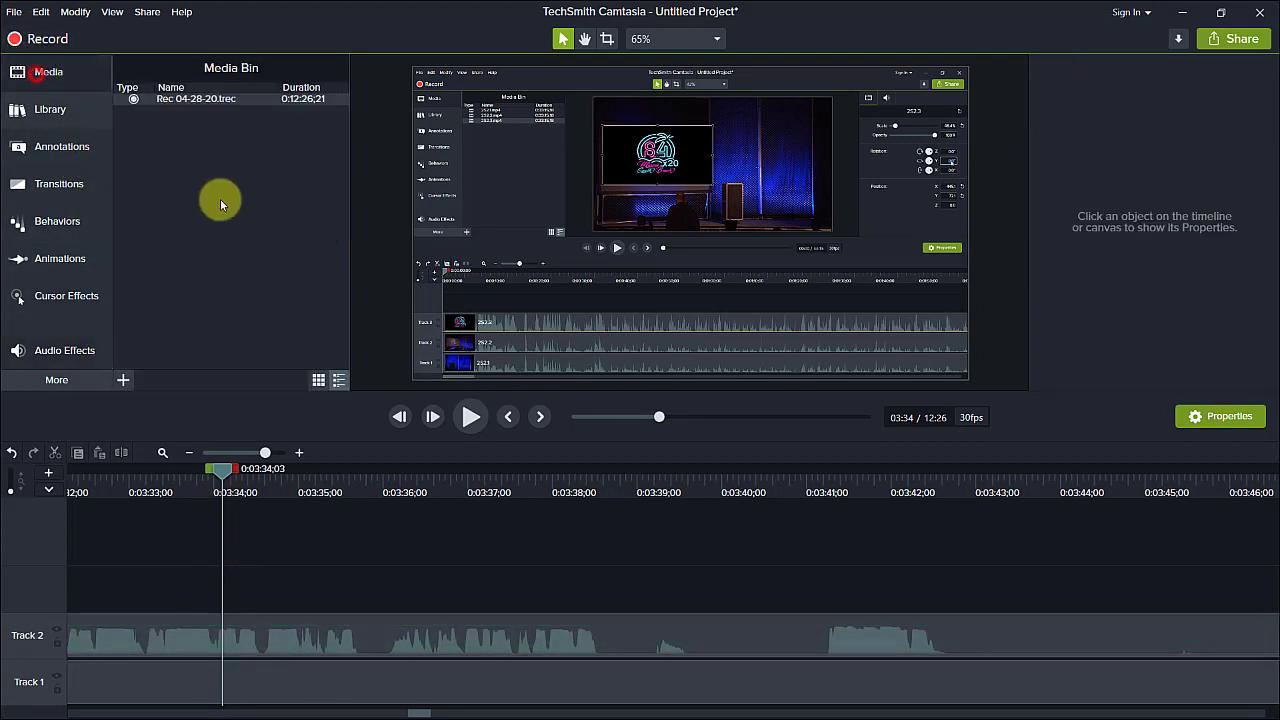
pyautogui.click(123, 379)
pyautogui.click(147, 327)
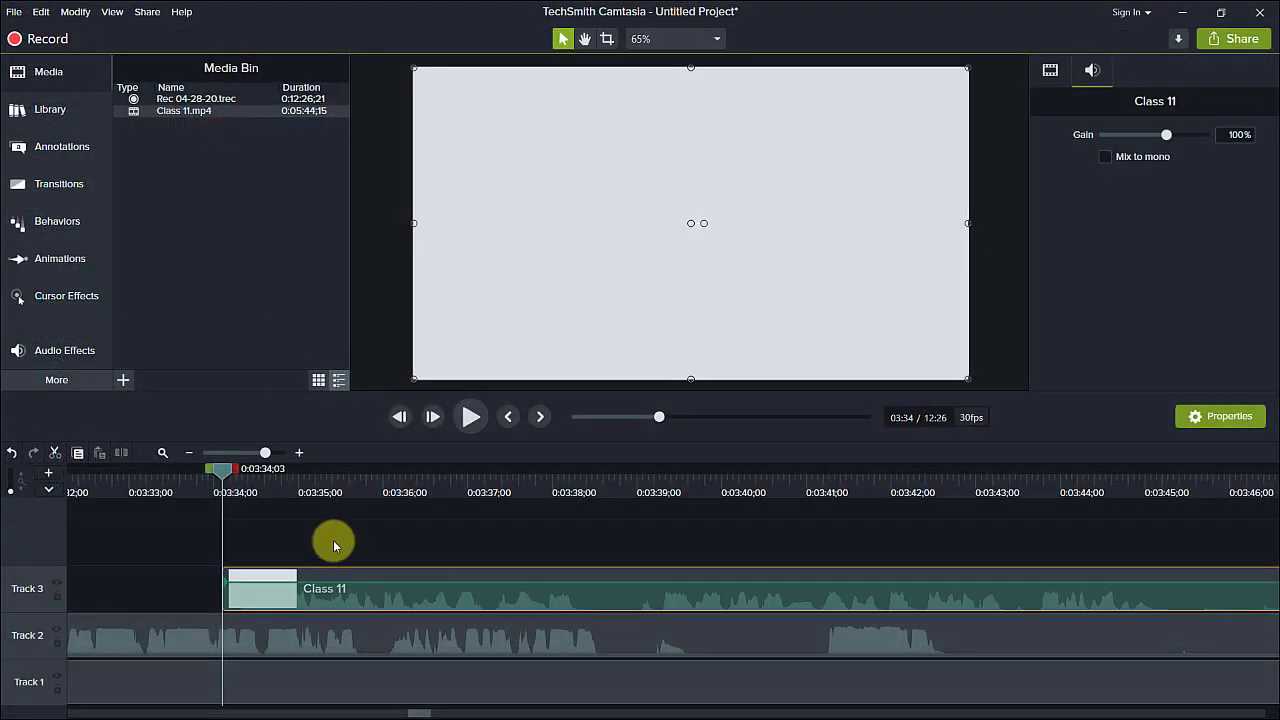
# Add the Clip Speed audio effect to the Class 11 clip, set its speed to 2.00x and preview the playback
pyautogui.click(78, 340)
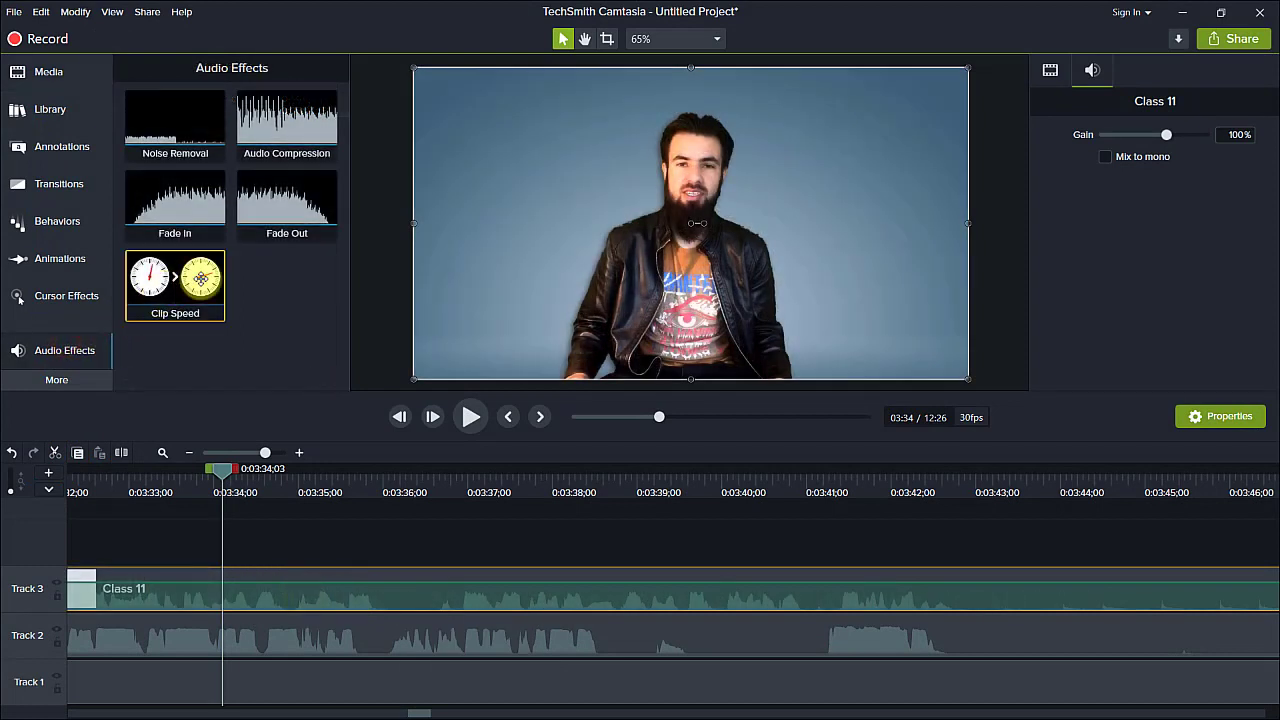
pyautogui.rightClick(200, 278)
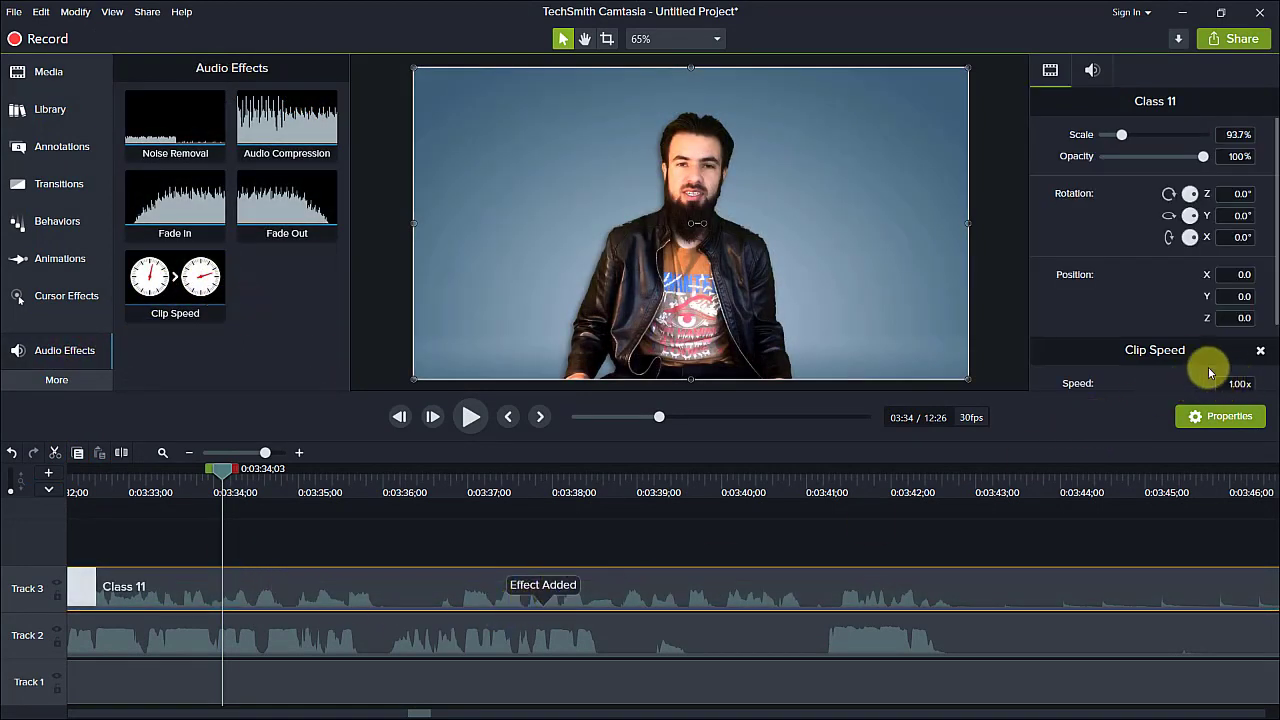
pyautogui.scroll(-2, 1195, 363)
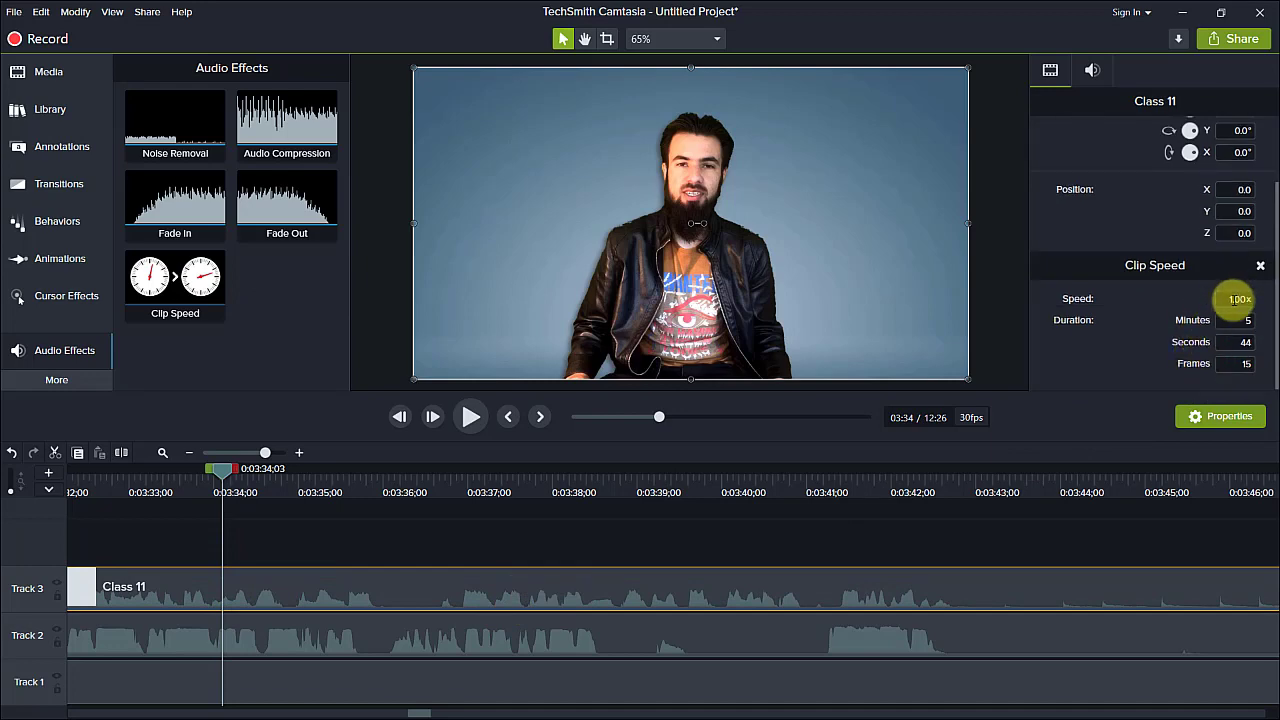
pyautogui.click(1226, 300)
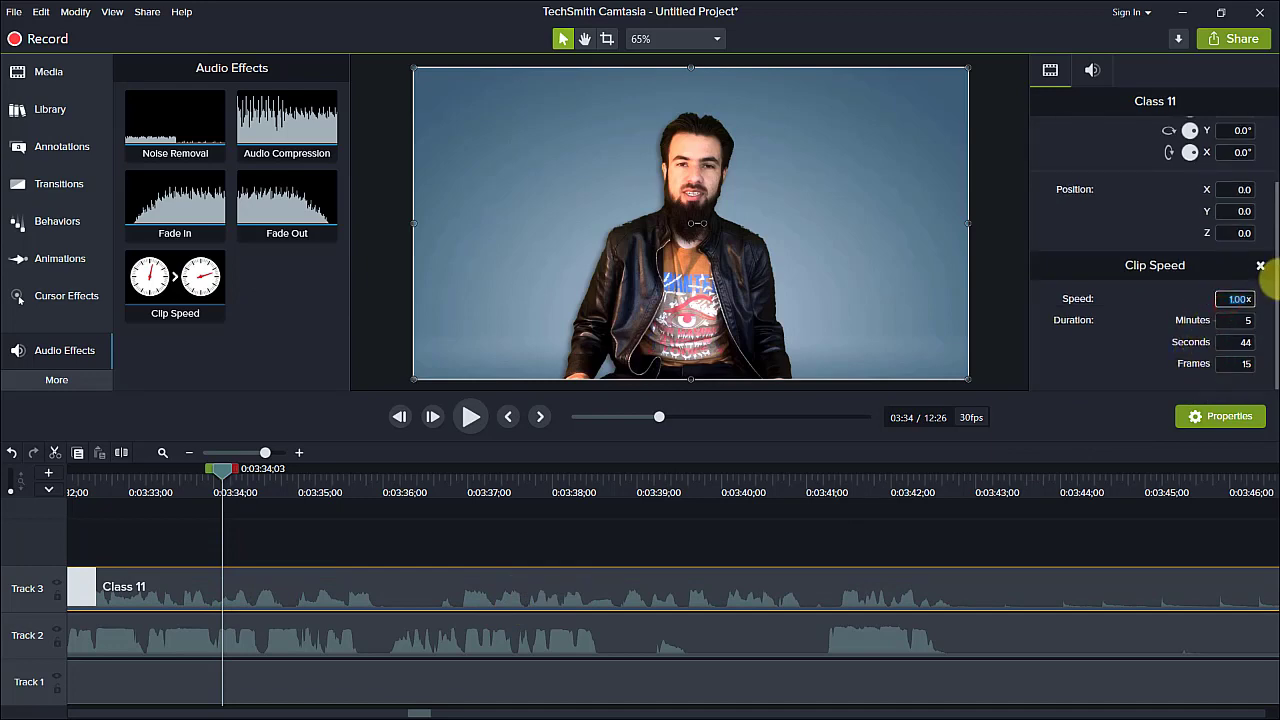
pyautogui.click(469, 416)
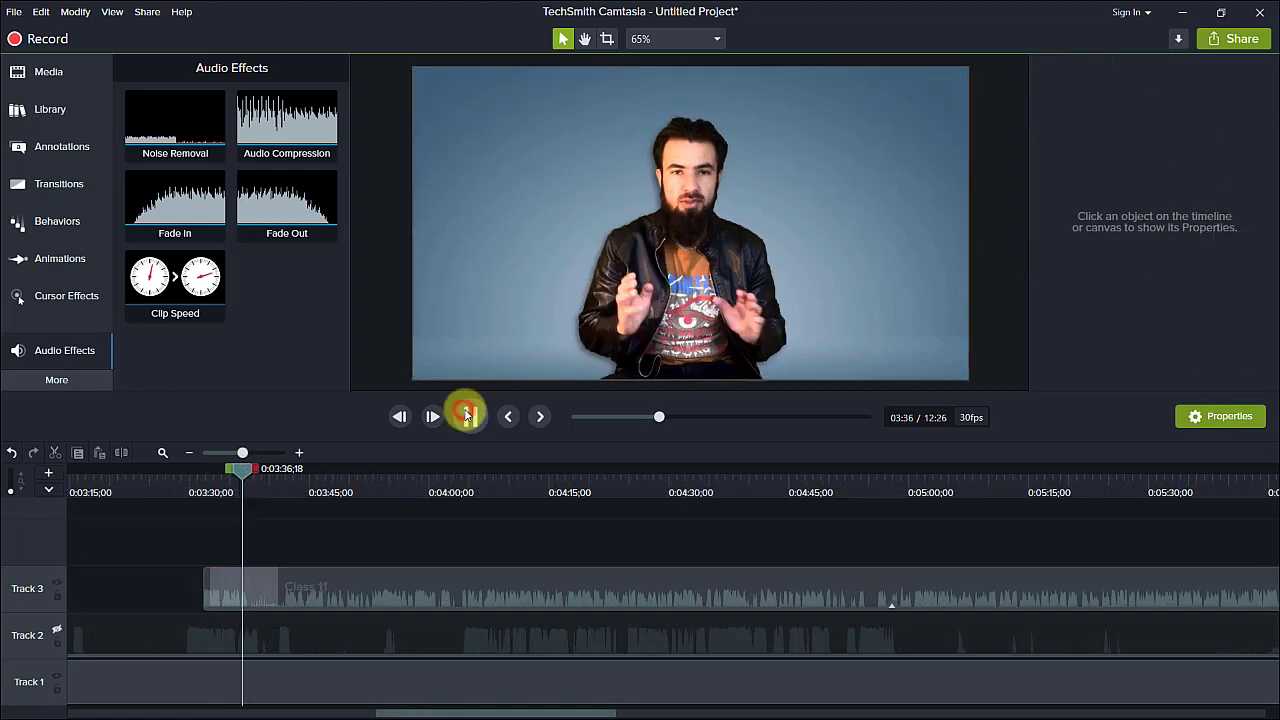
pyautogui.click(469, 416)
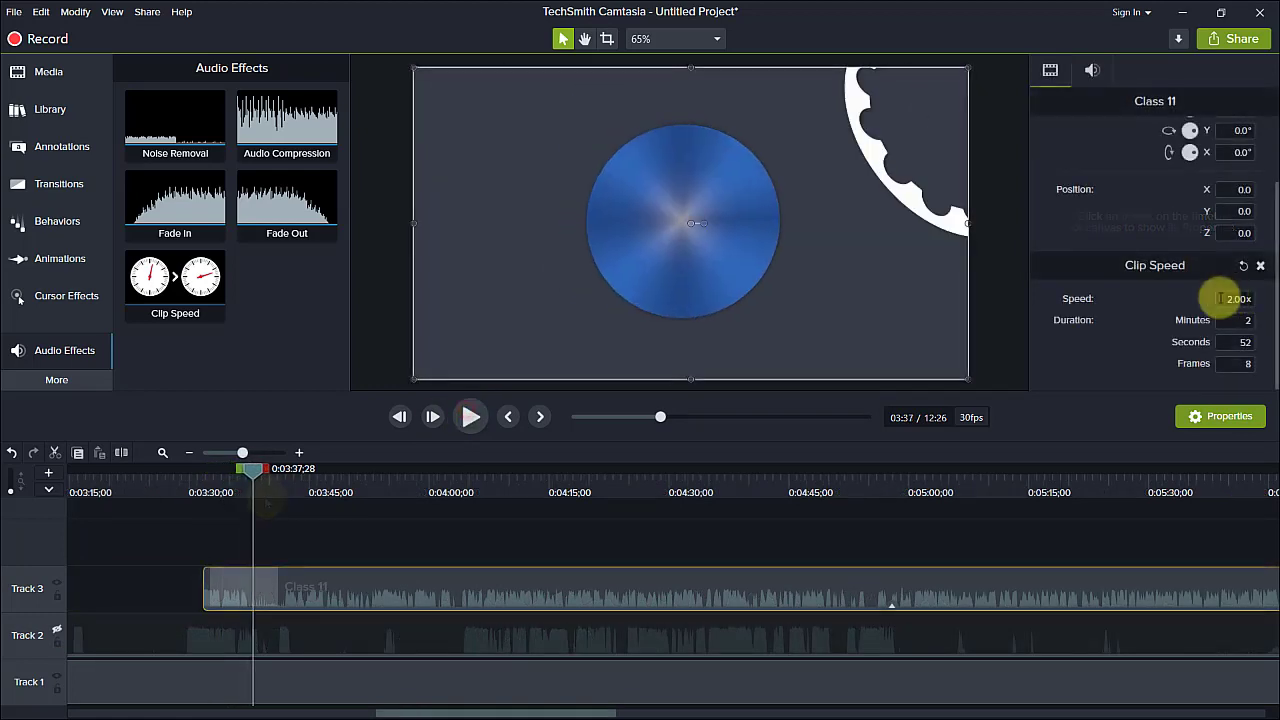
# Reveal the effects on the Class 11 clip, set its Clip Speed to 0.50x and preview the slowed playback
pyautogui.click(892, 606)
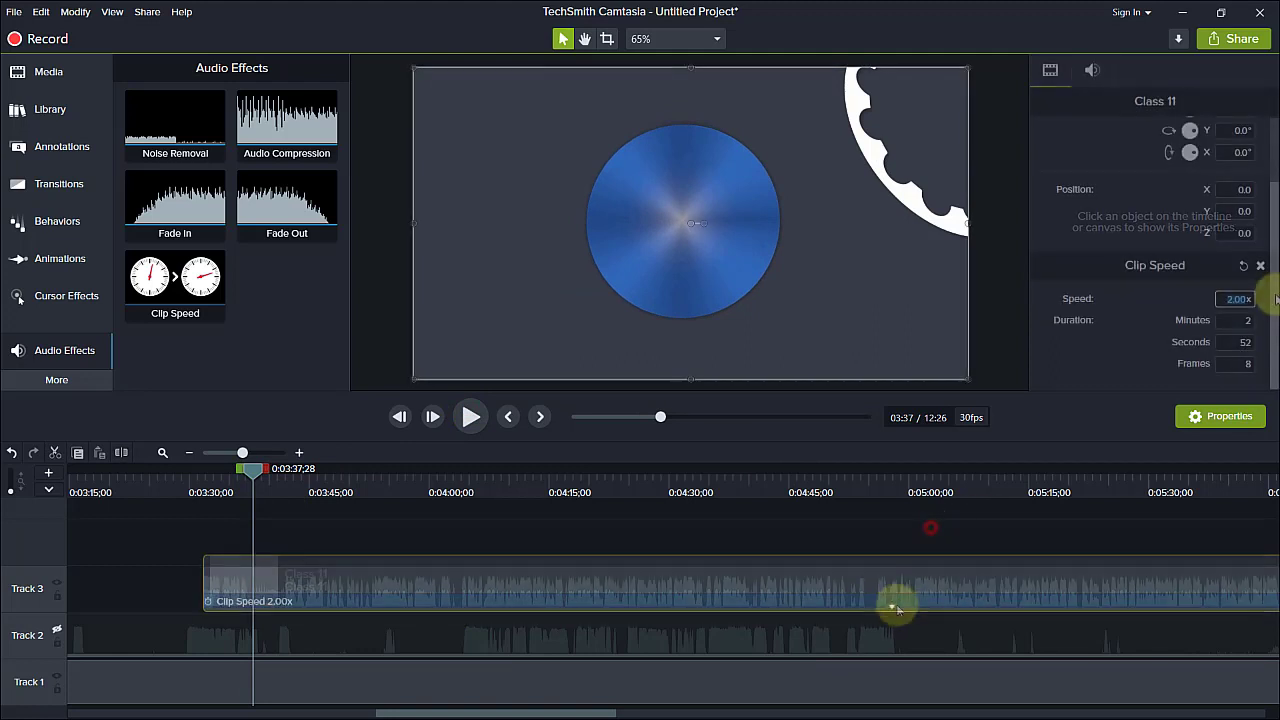
pyautogui.click(1240, 298)
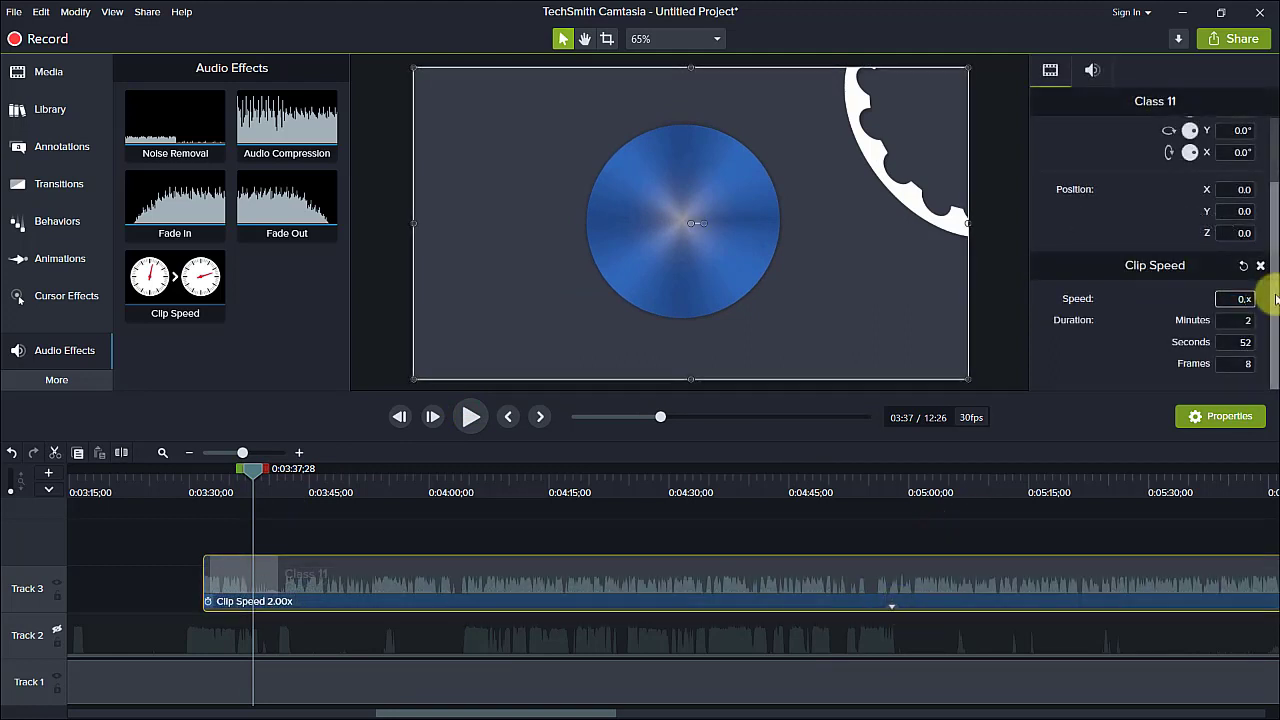
pyautogui.click(1078, 358)
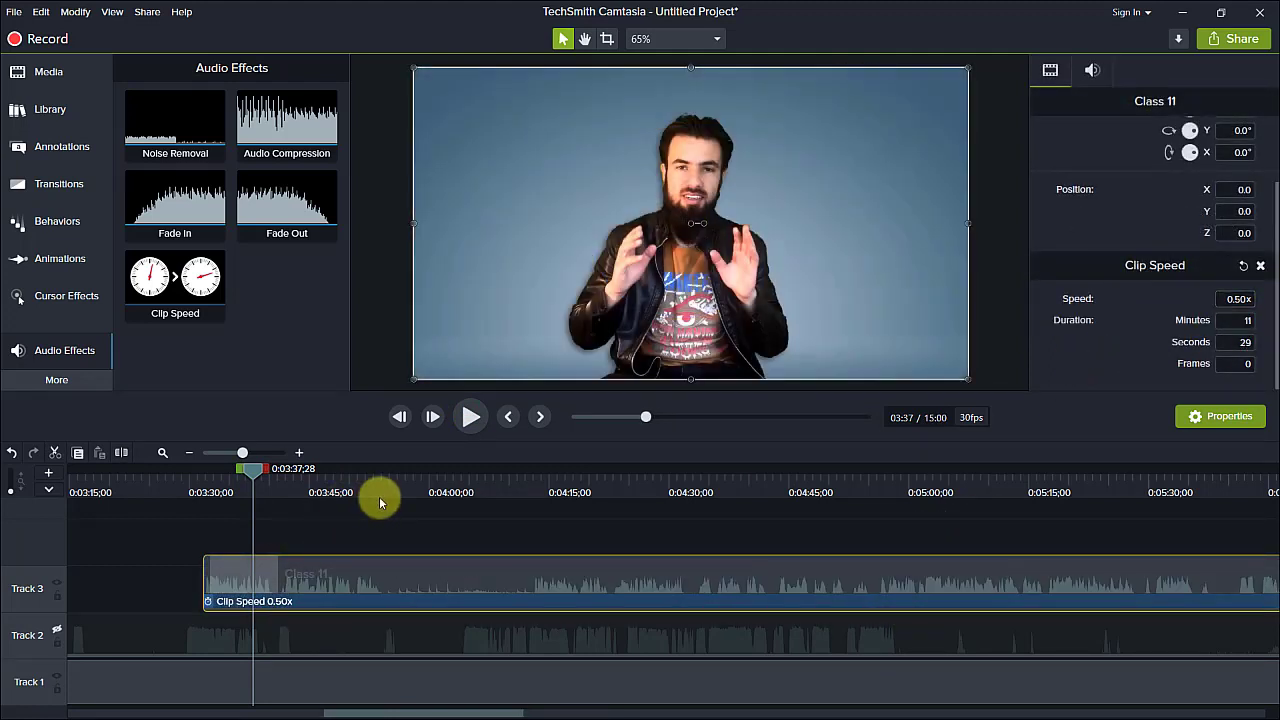
pyautogui.click(466, 419)
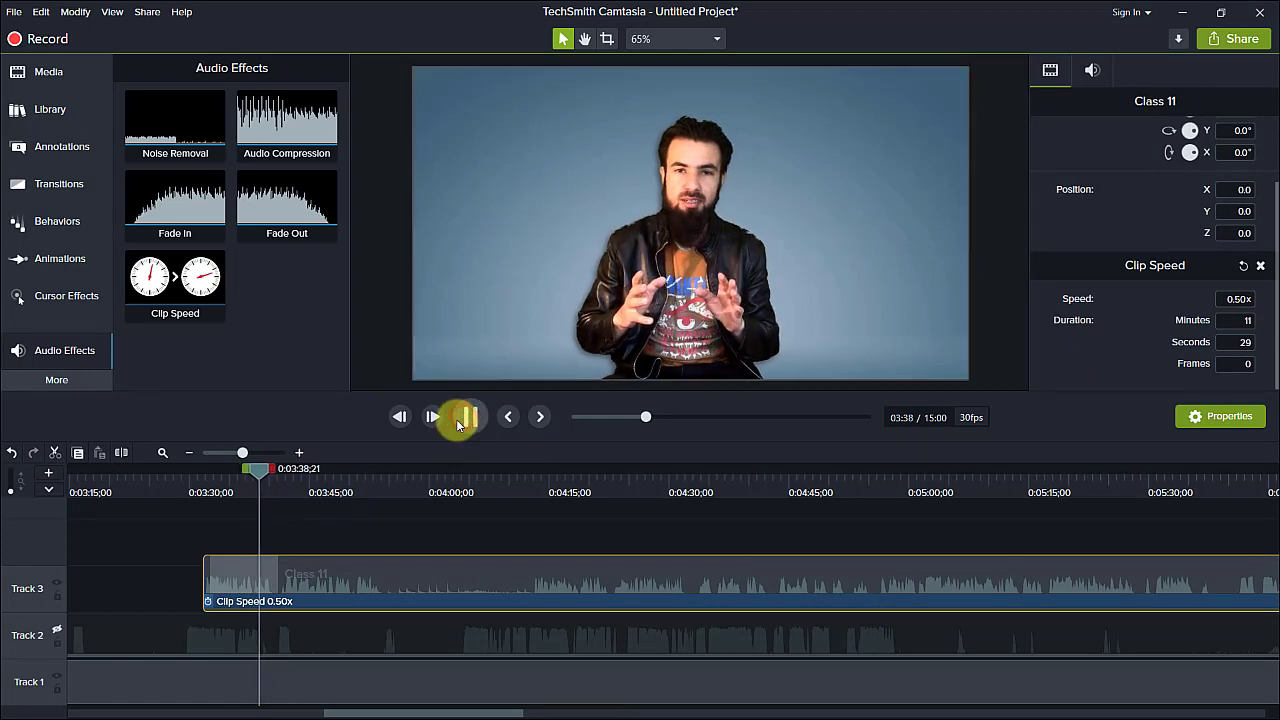
pyautogui.click(462, 418)
# Open the Visual Effects collection and bring its Clip Speed effect into view
pyautogui.click(56, 380)
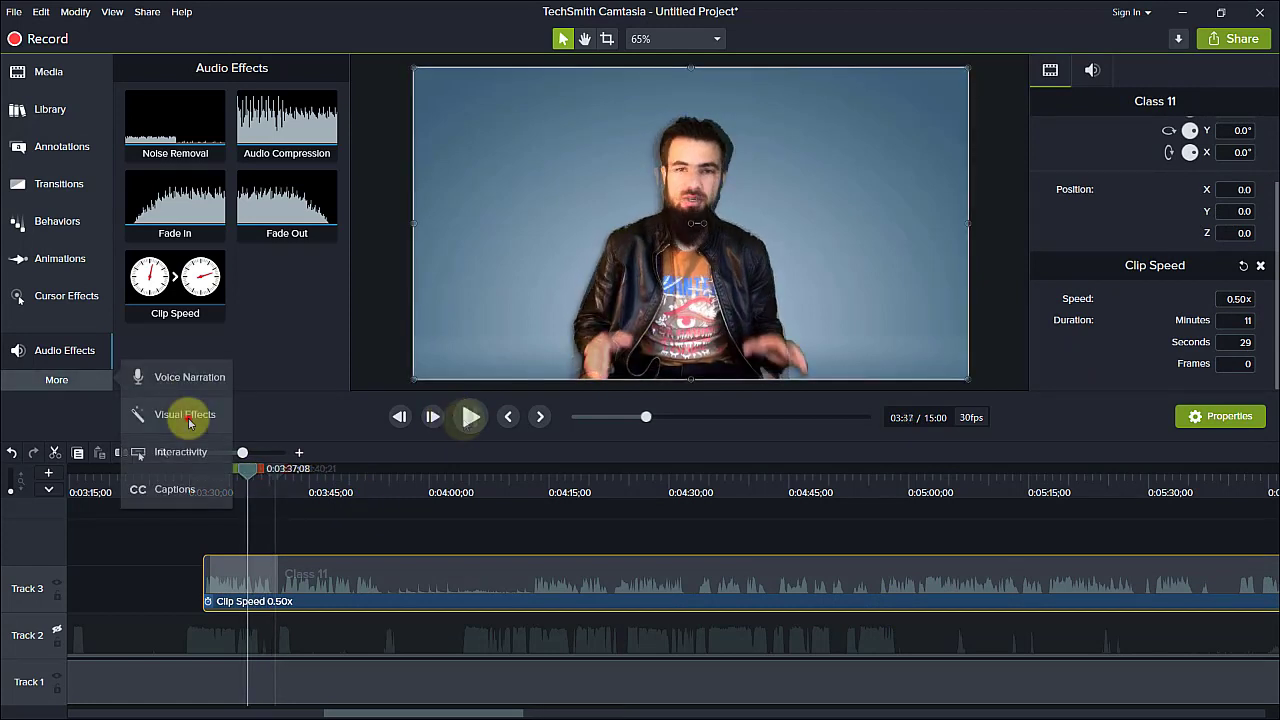
pyautogui.click(188, 416)
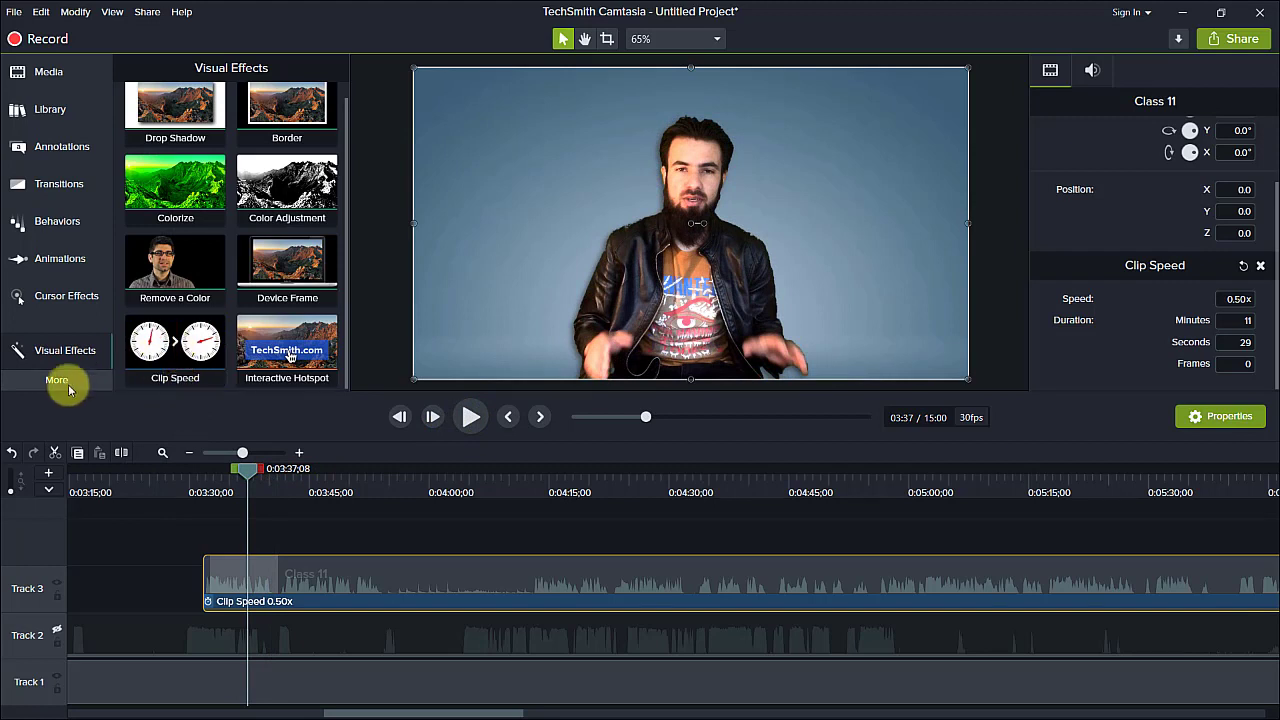
pyautogui.click(190, 346)
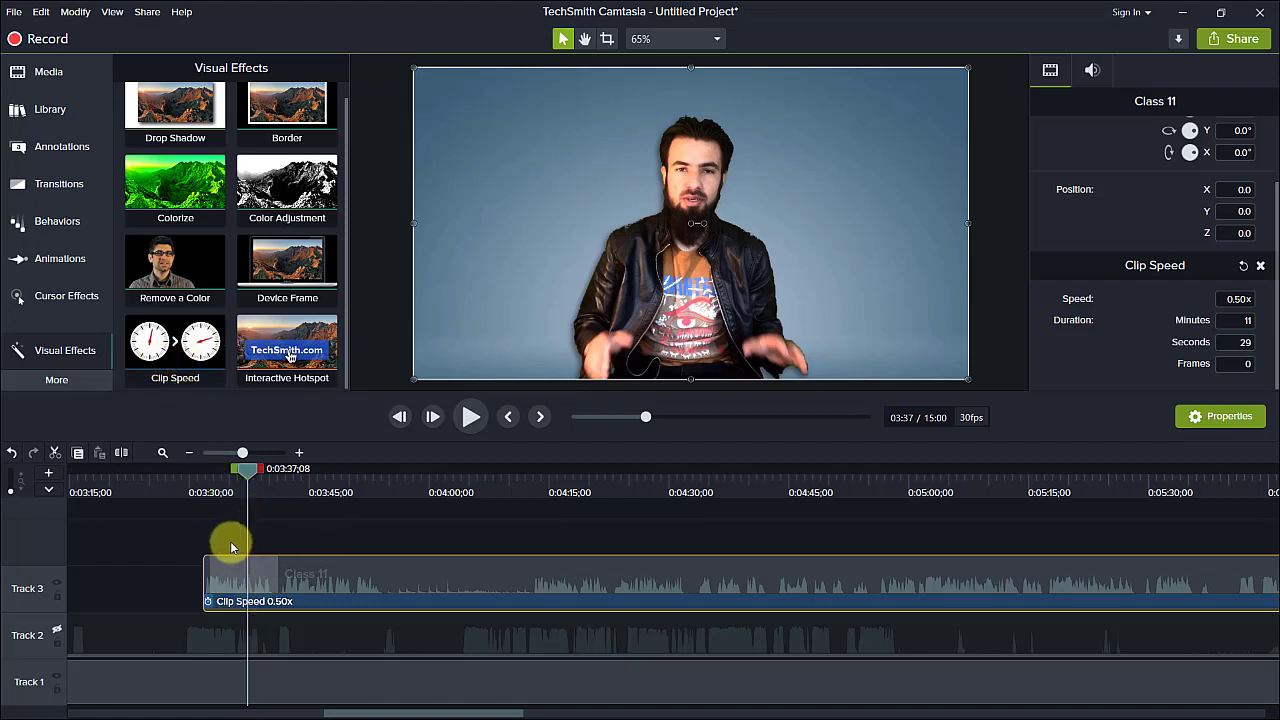
# Reveal the Clip Speed effect on the Class 11 clip and retime the clip by adjusting the effect's start edge
pyautogui.click(298, 510)
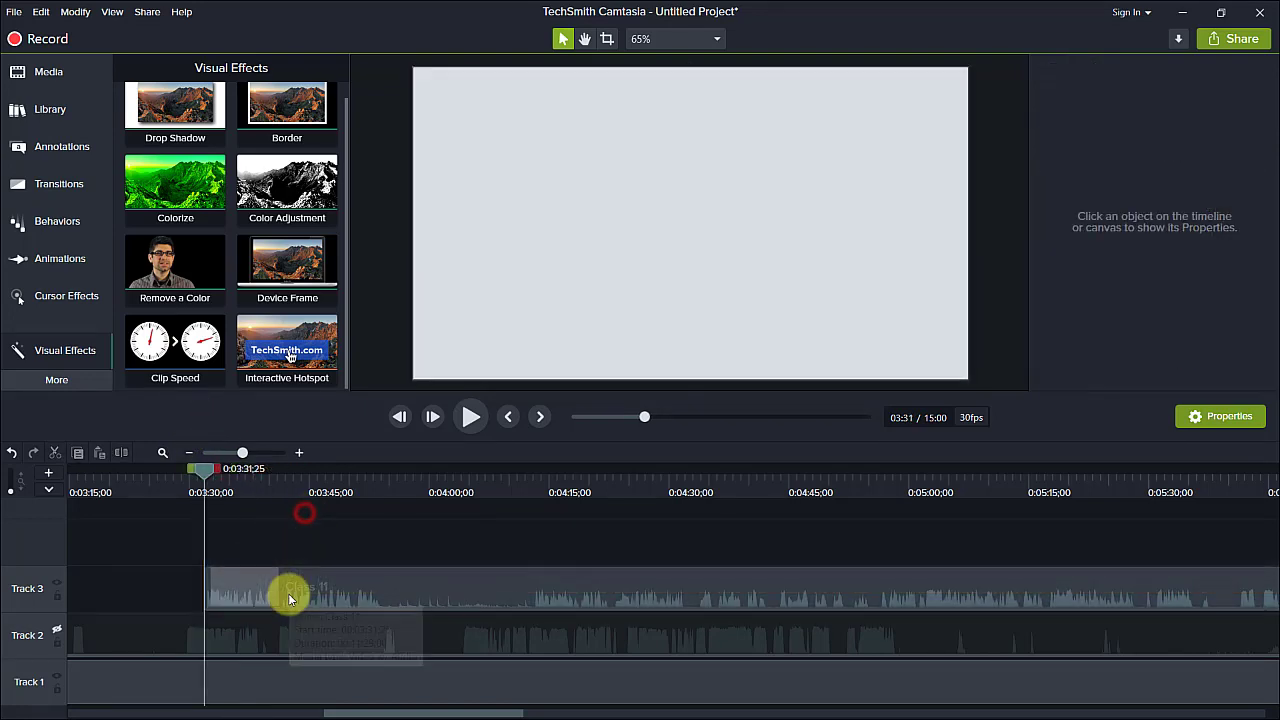
pyautogui.click(288, 595)
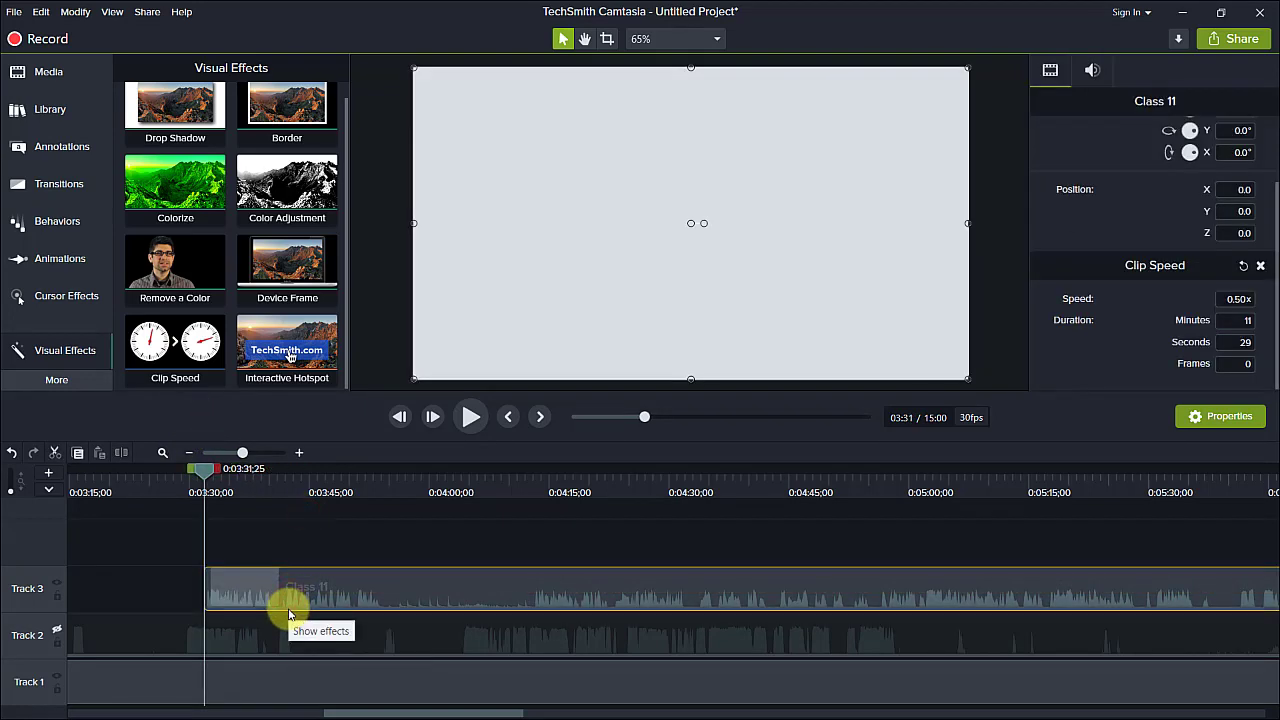
pyautogui.click(288, 613)
pyautogui.click(229, 601)
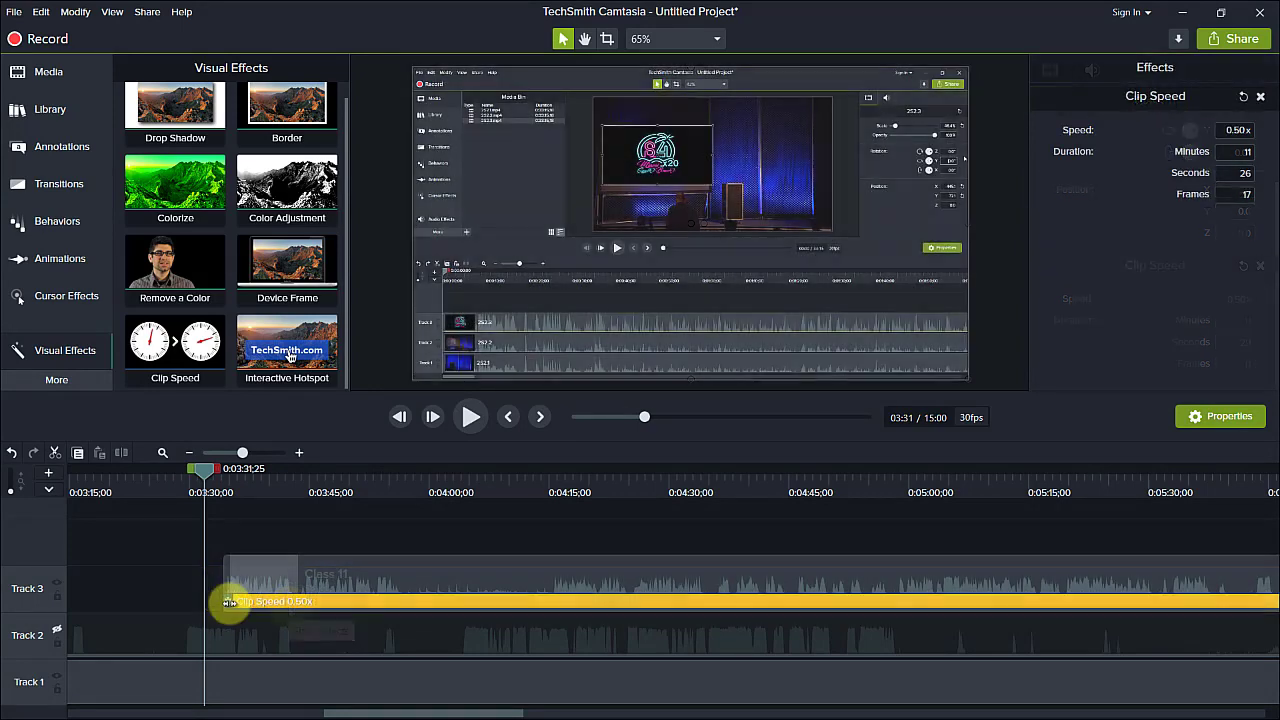
pyautogui.moveTo(227, 601); pyautogui.dragTo(334, 598)
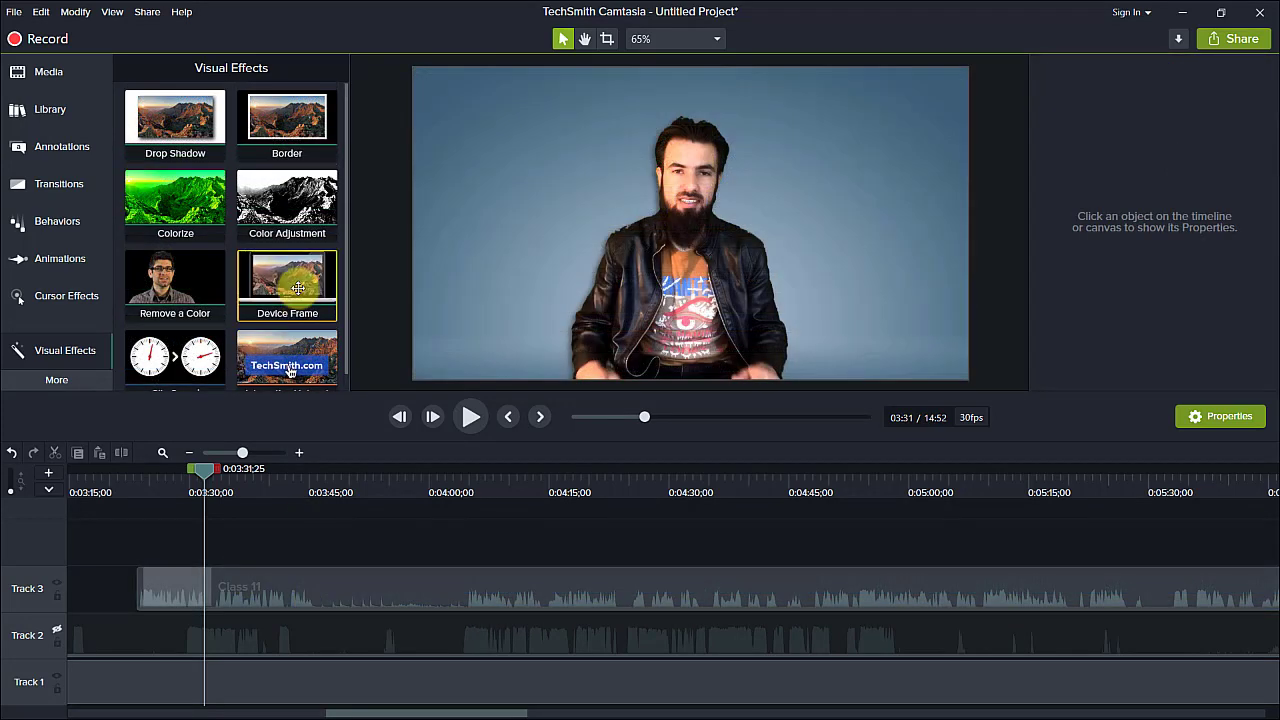
# Apply the Device Frame visual effect to the Class 11 clip on Track 3
pyautogui.moveTo(298, 288); pyautogui.dragTo(340, 310)
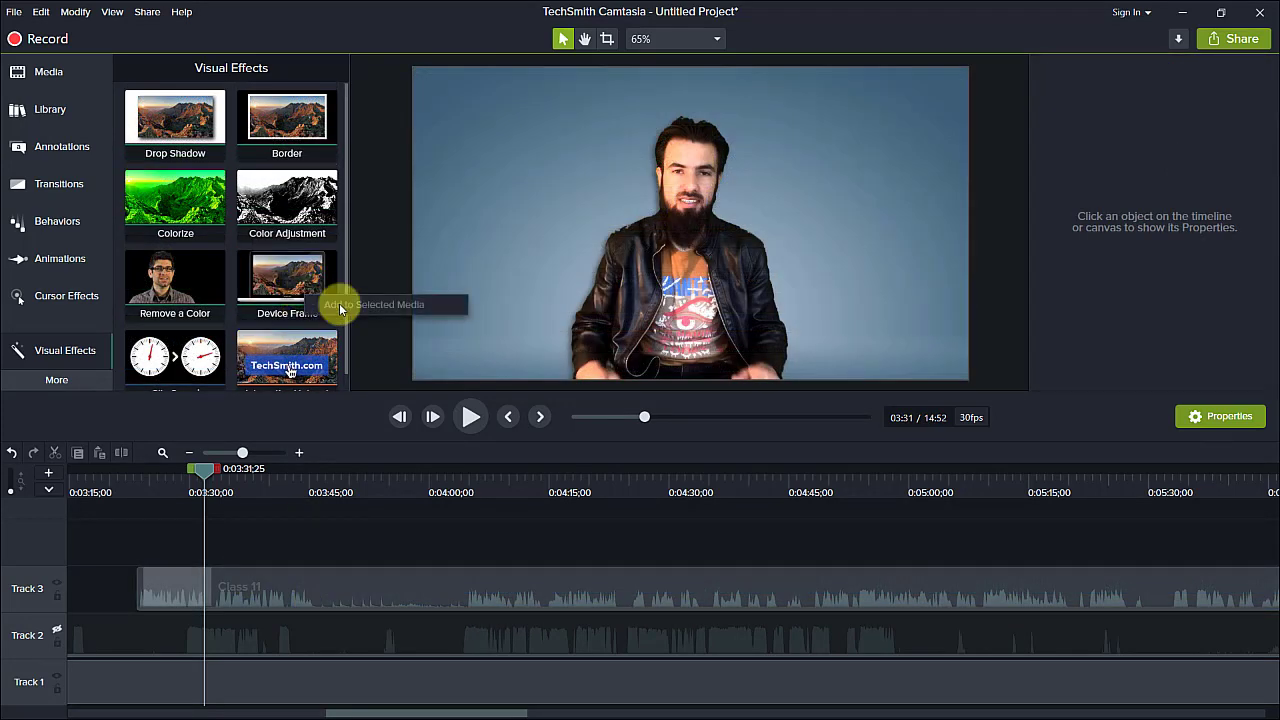
pyautogui.click(268, 597)
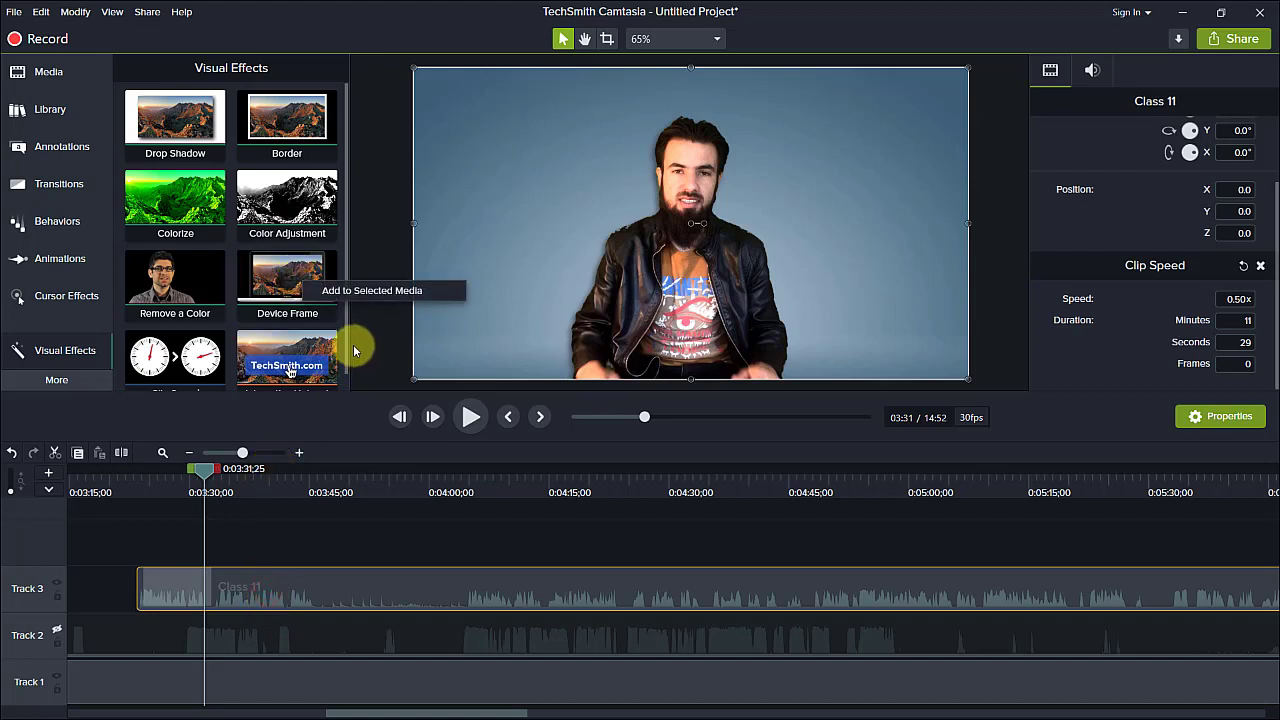
pyautogui.moveTo(353, 346); pyautogui.dragTo(366, 286)
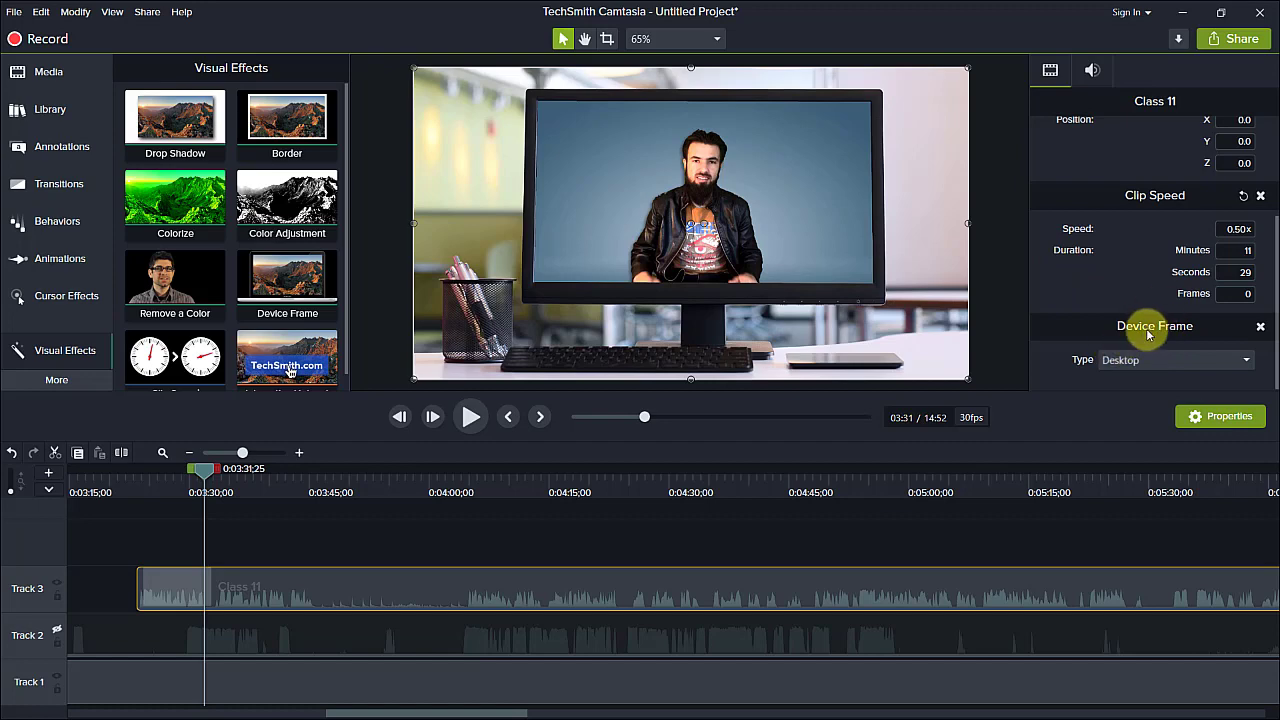
# Try the iPhone, MacBook Pro and Google Pixel device frame types on the Class 11 clip and open the download of more frames
pyautogui.click(1178, 363)
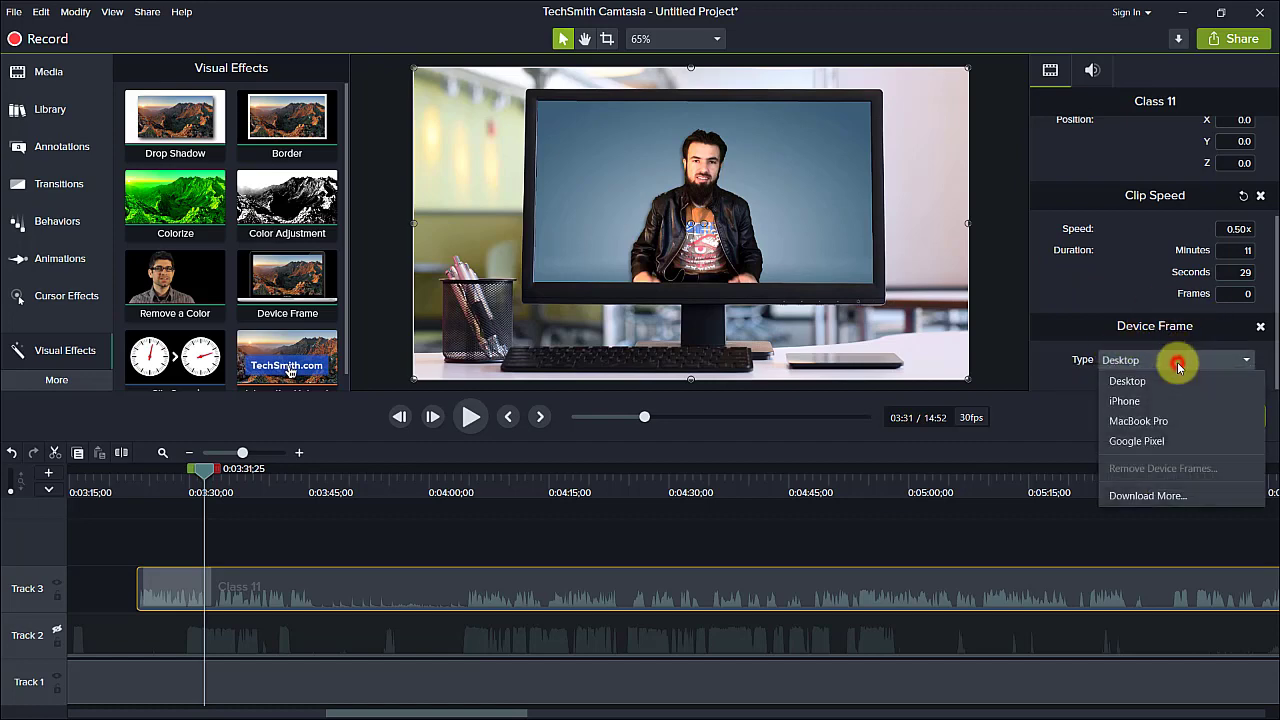
pyautogui.click(1149, 401)
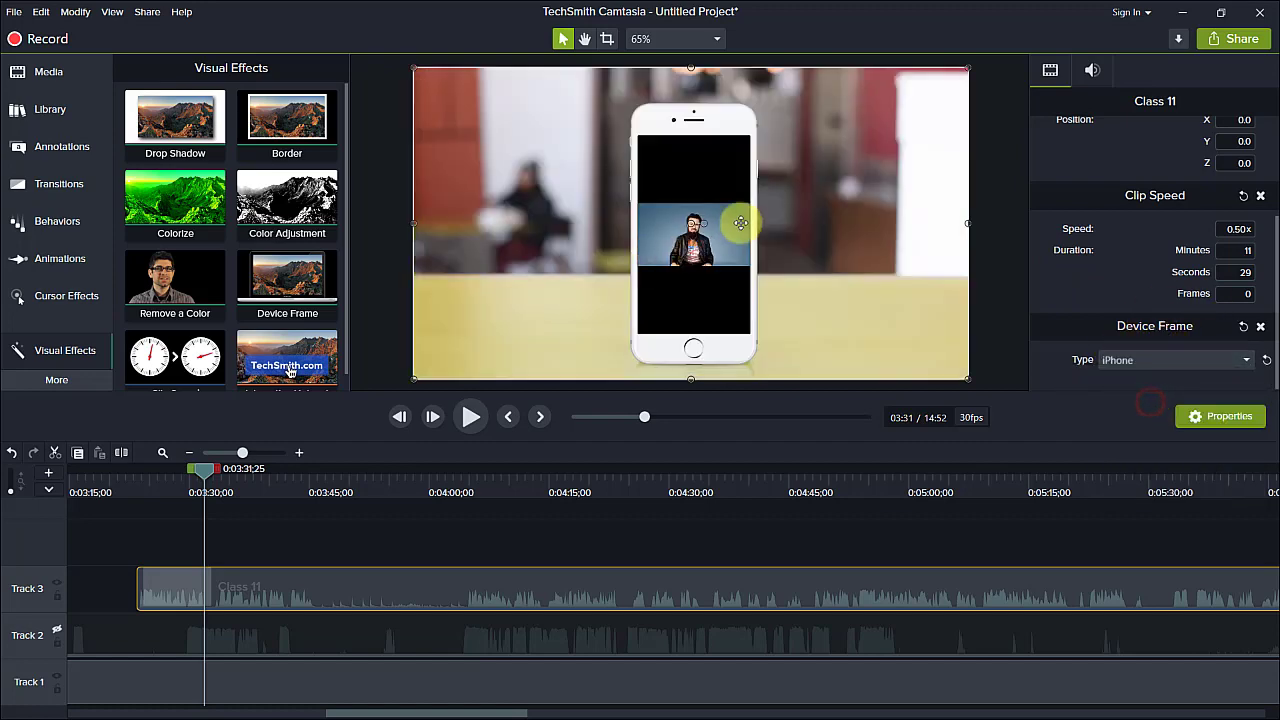
pyautogui.click(1171, 353)
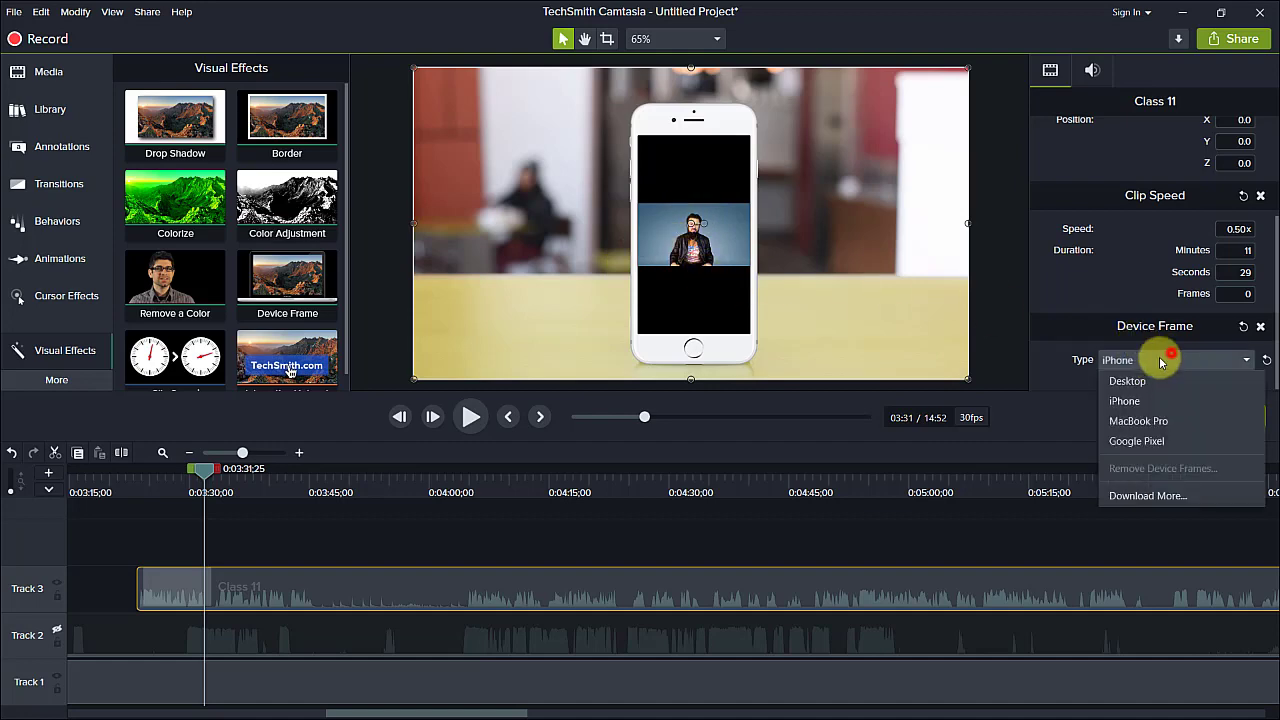
pyautogui.click(1140, 421)
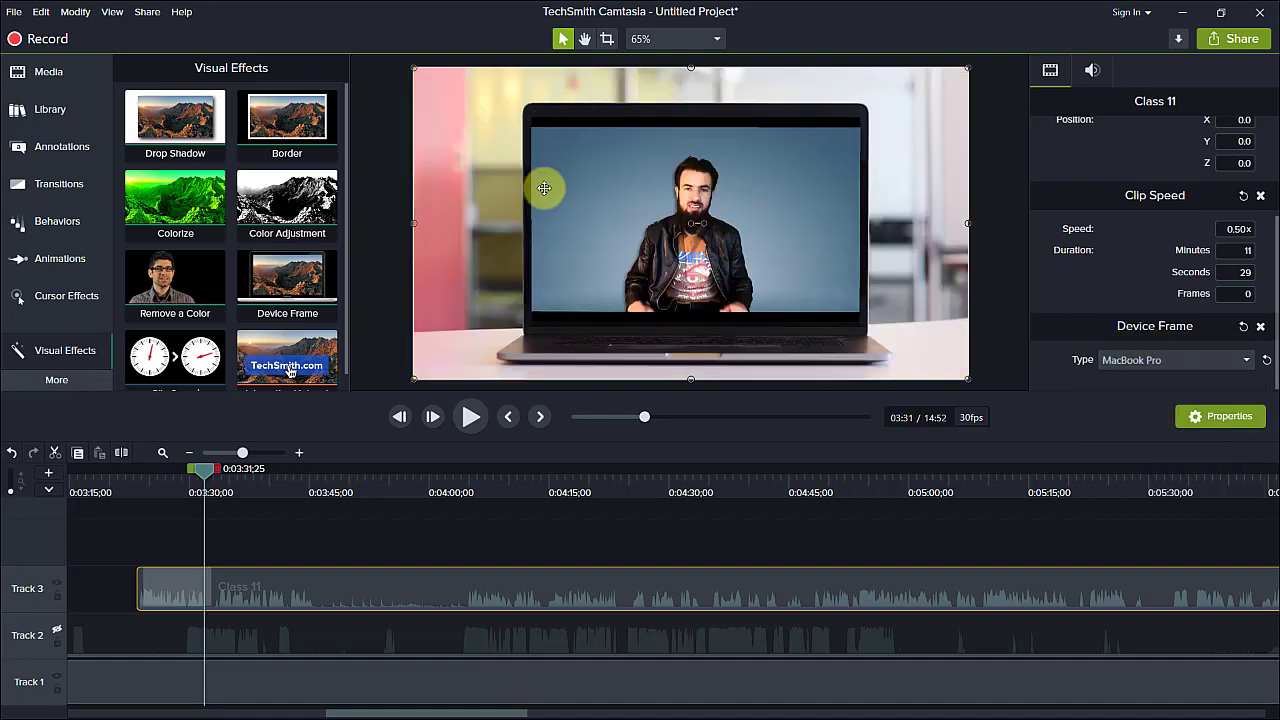
pyautogui.scroll(-1, 1194, 362)
pyautogui.click(1194, 362)
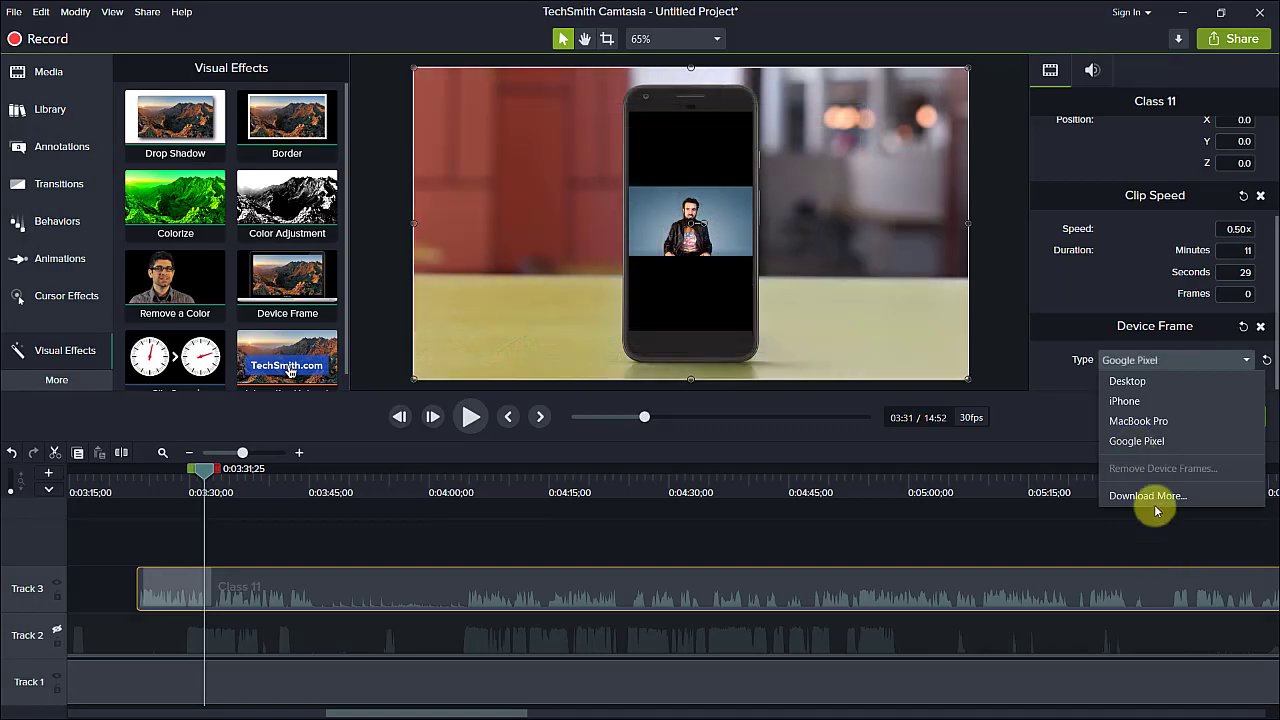
pyautogui.click(1148, 496)
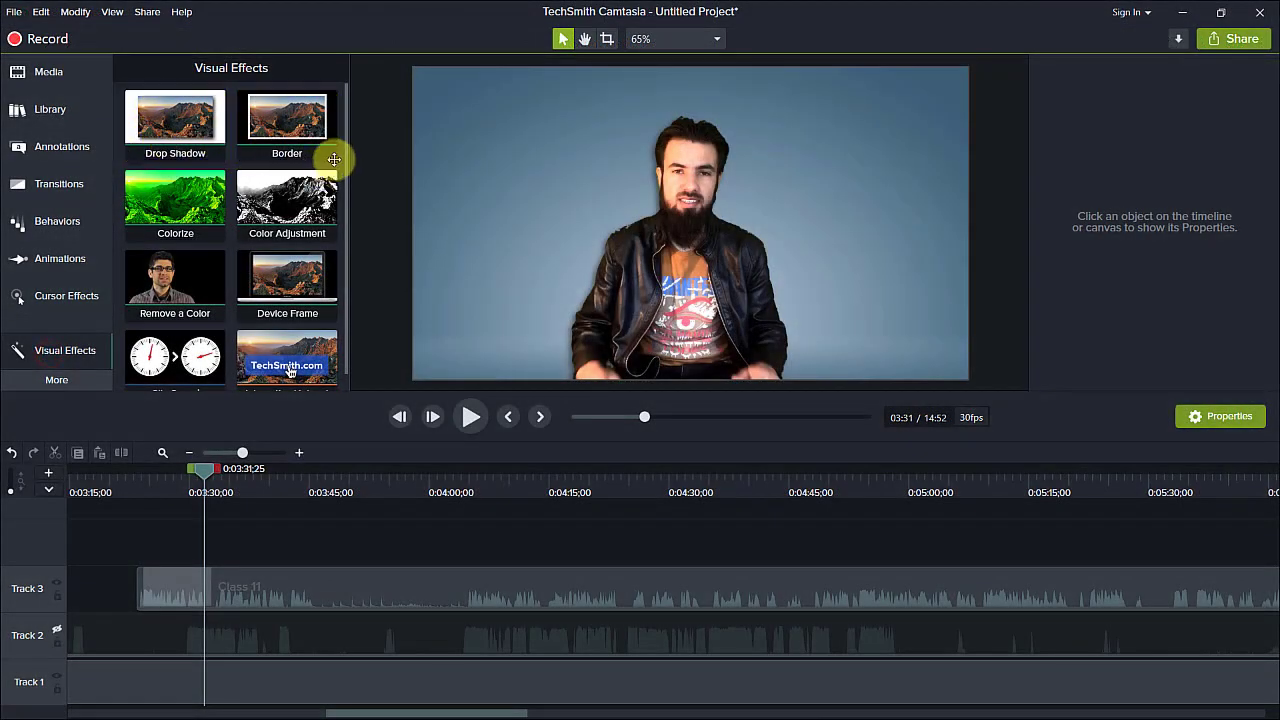
pyautogui.scroll(-1, 218, 259)
pyautogui.scroll(1, 205, 272)
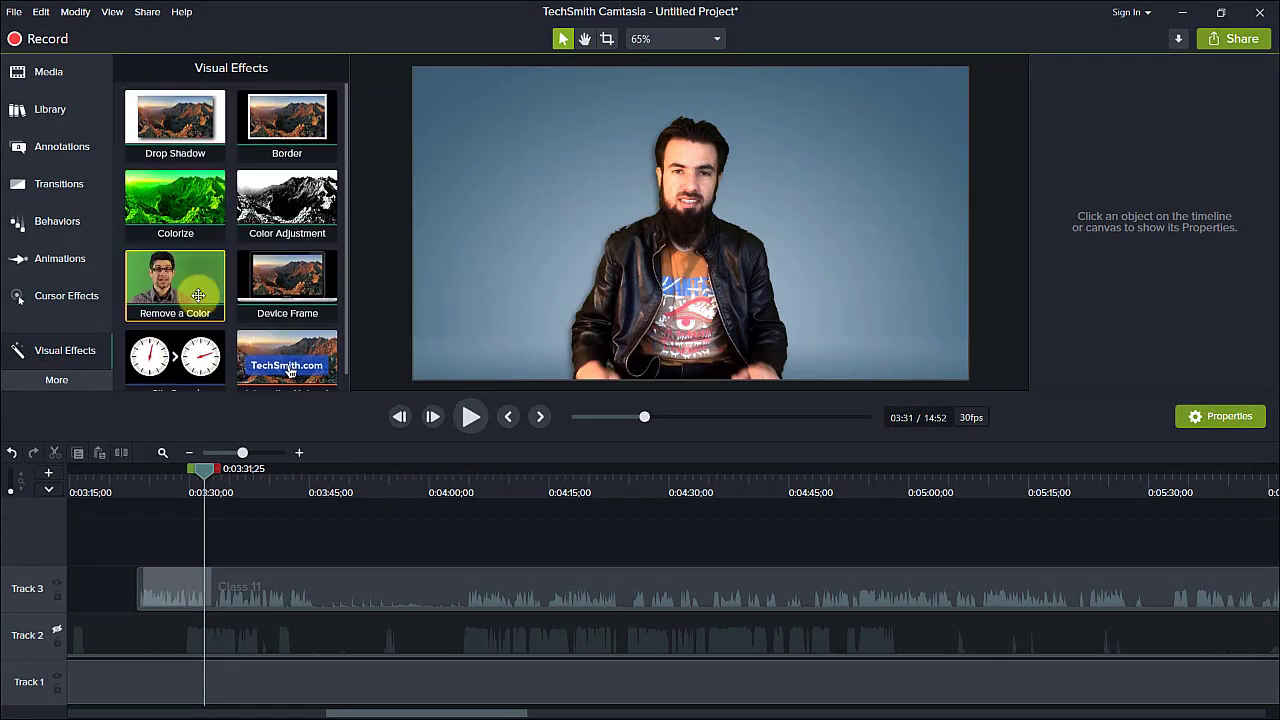
pyautogui.click(57, 380)
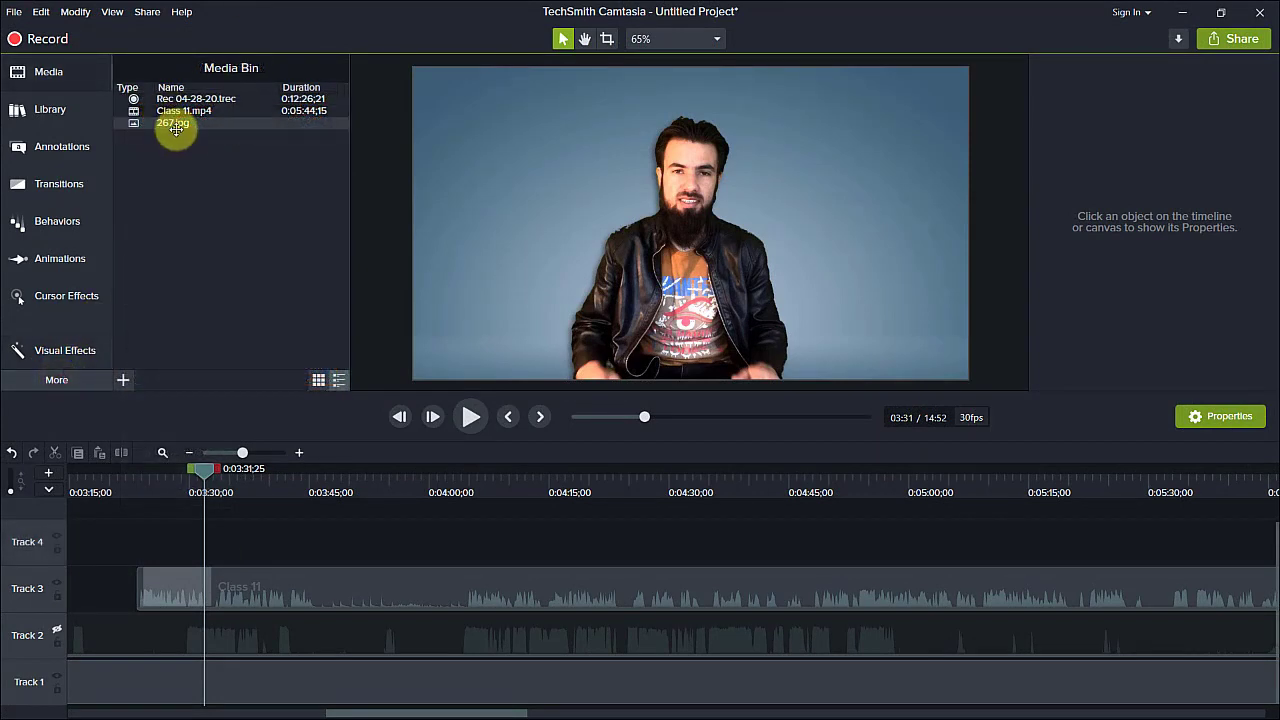
# Place 267.jpg on Track 4 above the Class 11 clip, scale it to about 7% and position it in the frame's upper-left area
pyautogui.moveTo(180, 122); pyautogui.dragTo(209, 558)
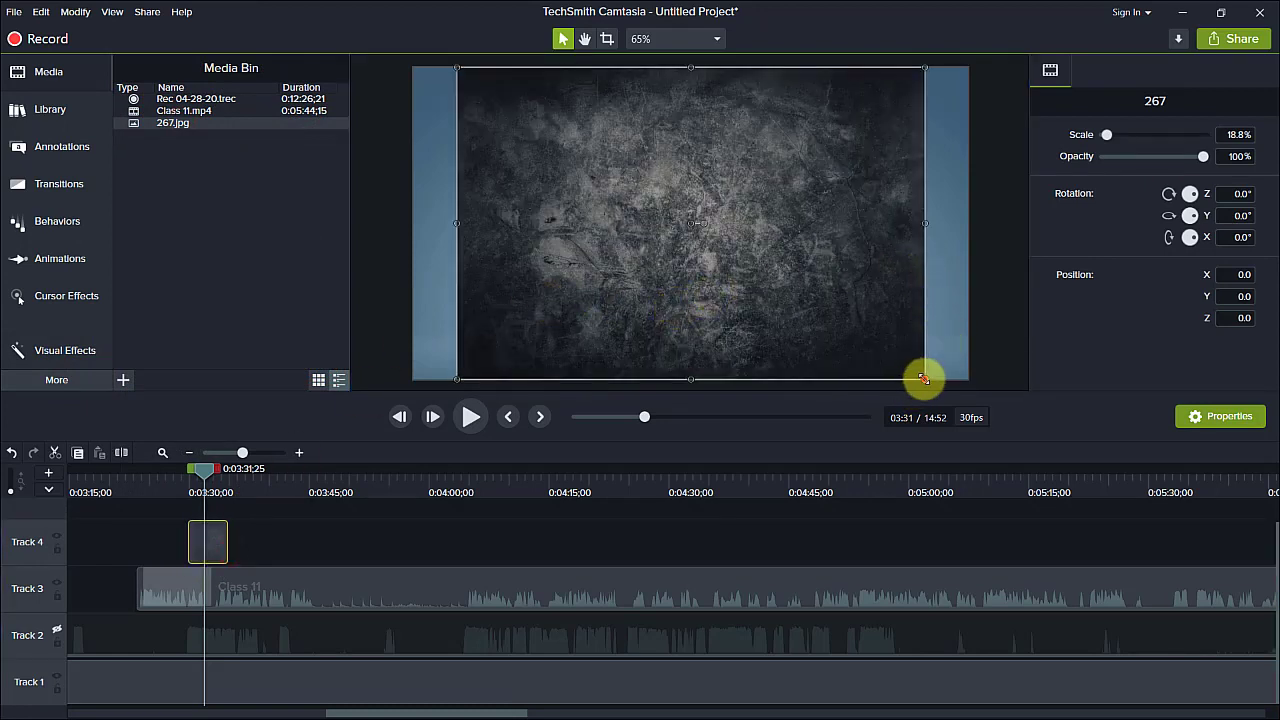
pyautogui.moveTo(923, 379); pyautogui.dragTo(634, 194)
pyautogui.moveTo(584, 147); pyautogui.dragTo(569, 179)
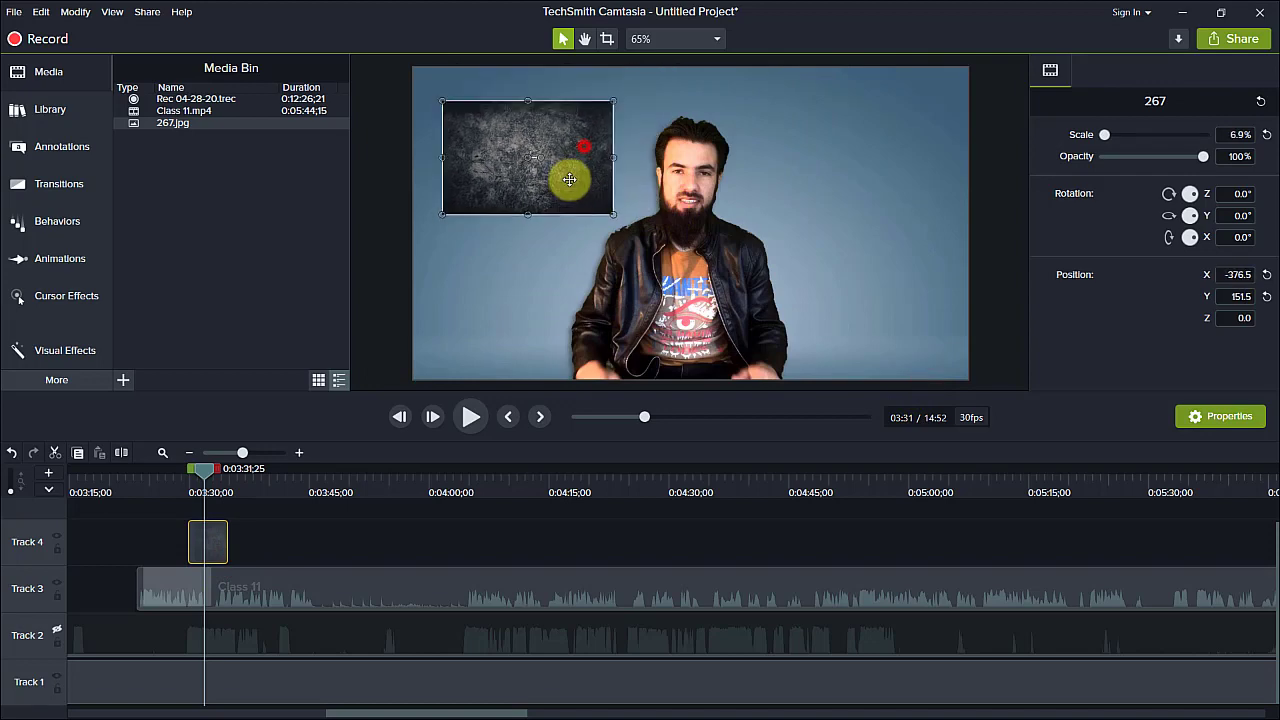
# Add the Drop Shadow visual effect to the 267 image on Track 4
pyautogui.click(377, 525)
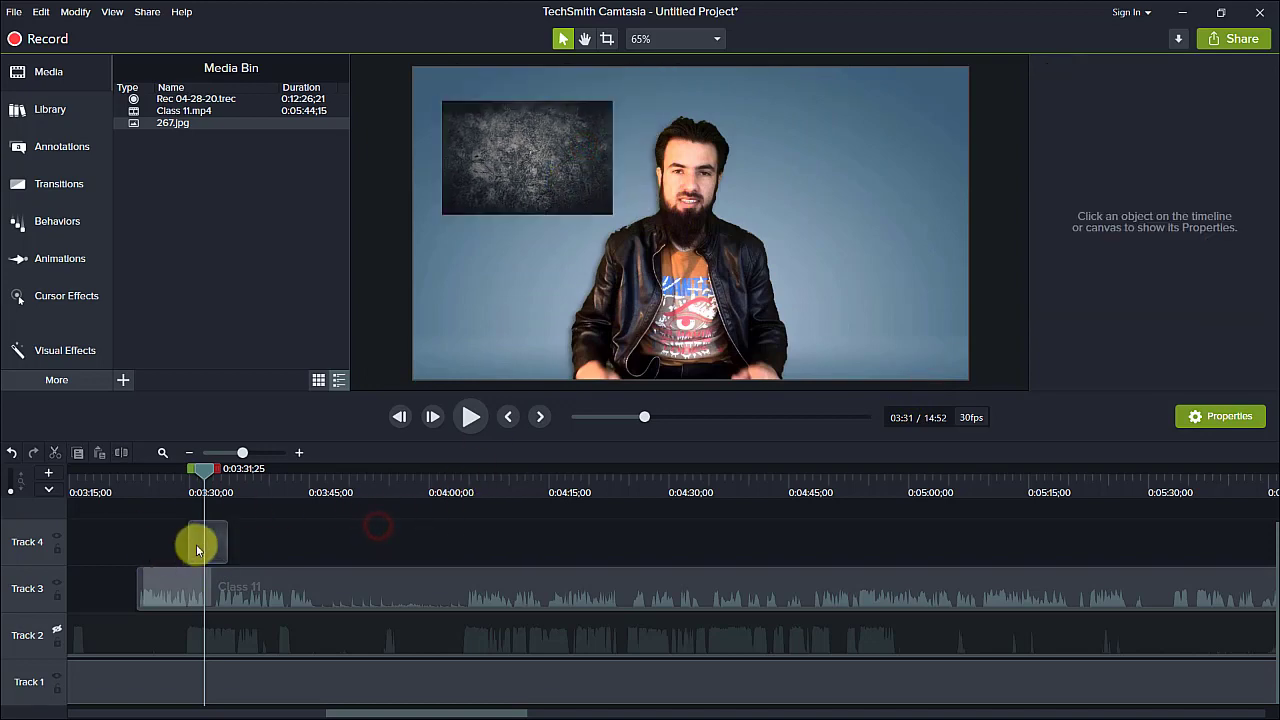
pyautogui.click(197, 548)
pyautogui.click(55, 348)
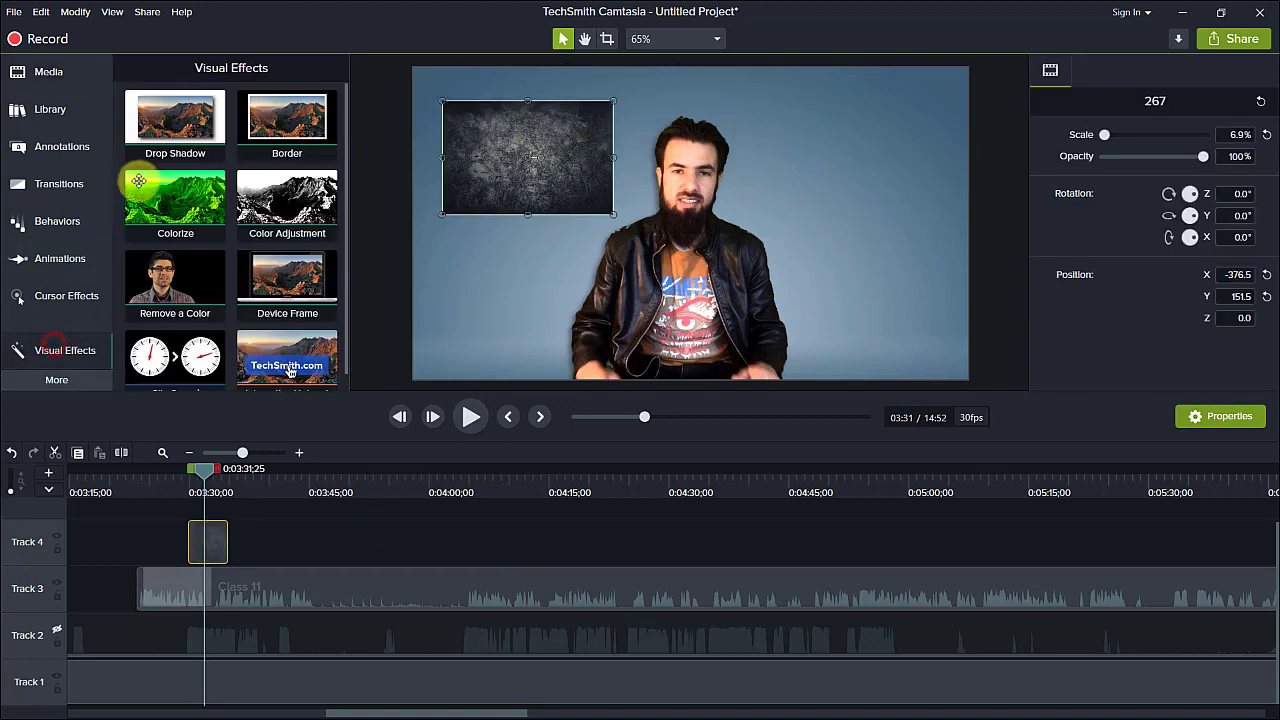
pyautogui.click(214, 130)
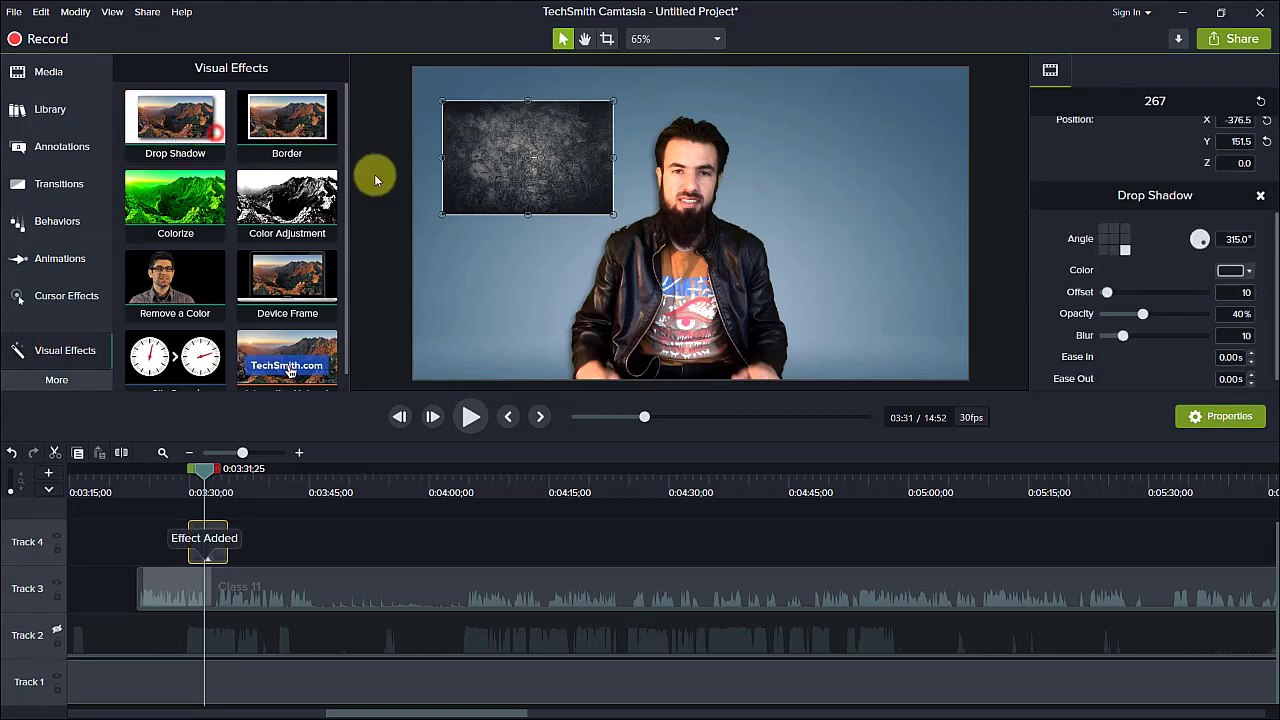
# Set the 267 image's drop shadow angle to 225° and its offset to 0
pyautogui.click(289, 530)
pyautogui.click(224, 540)
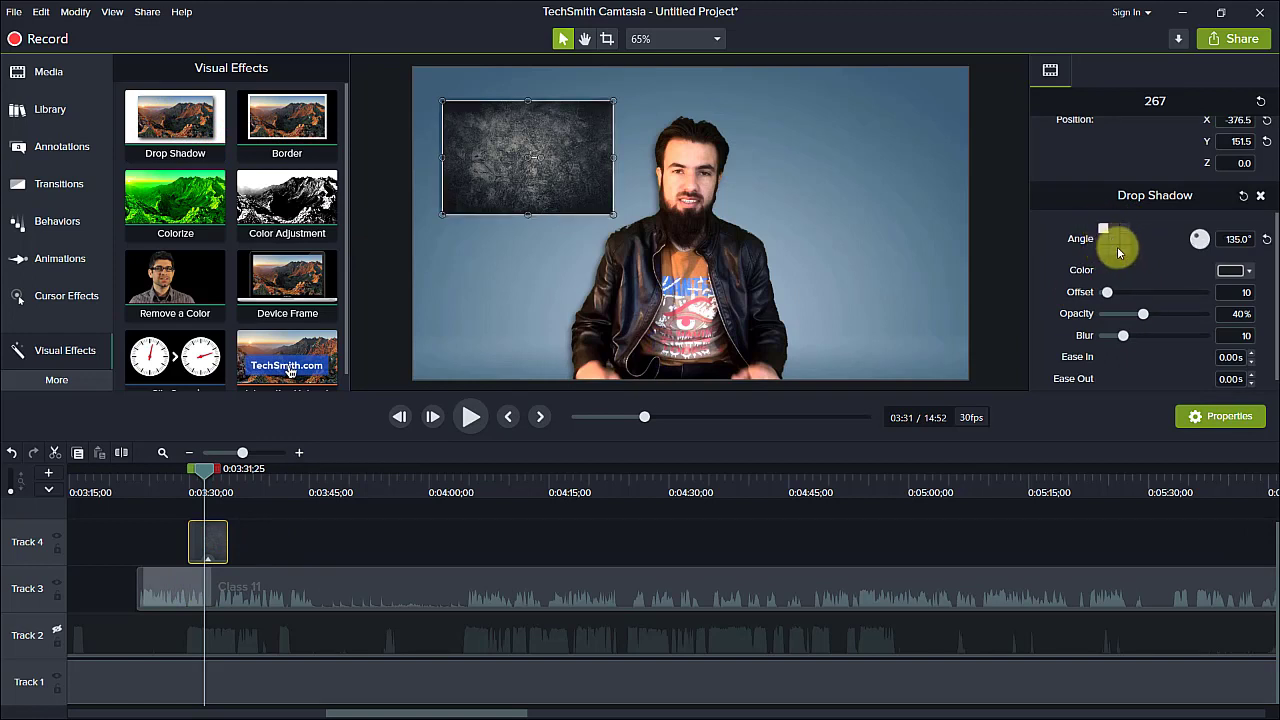
pyautogui.click(1103, 251)
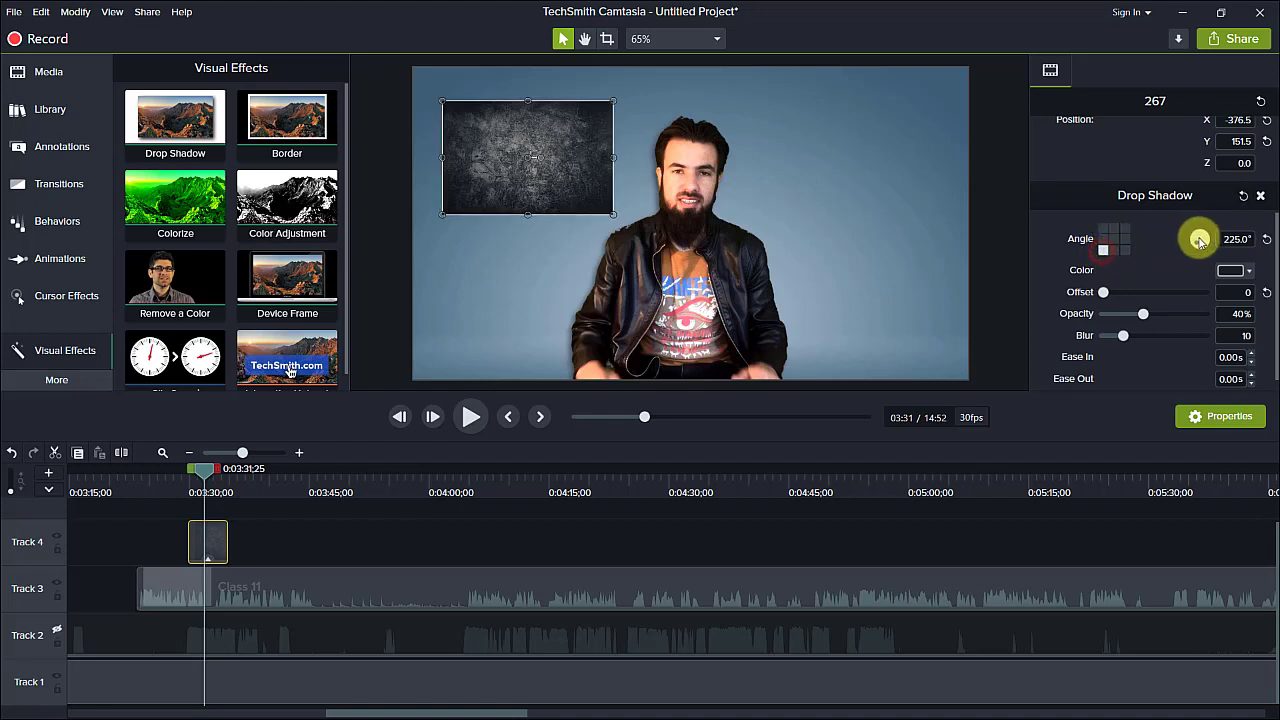
# Try a freehand drop shadow angle on the 267 image, restore 225°, pick a dark shadow color and set the offset to 30
pyautogui.moveTo(1203, 239); pyautogui.dragTo(1192, 264)
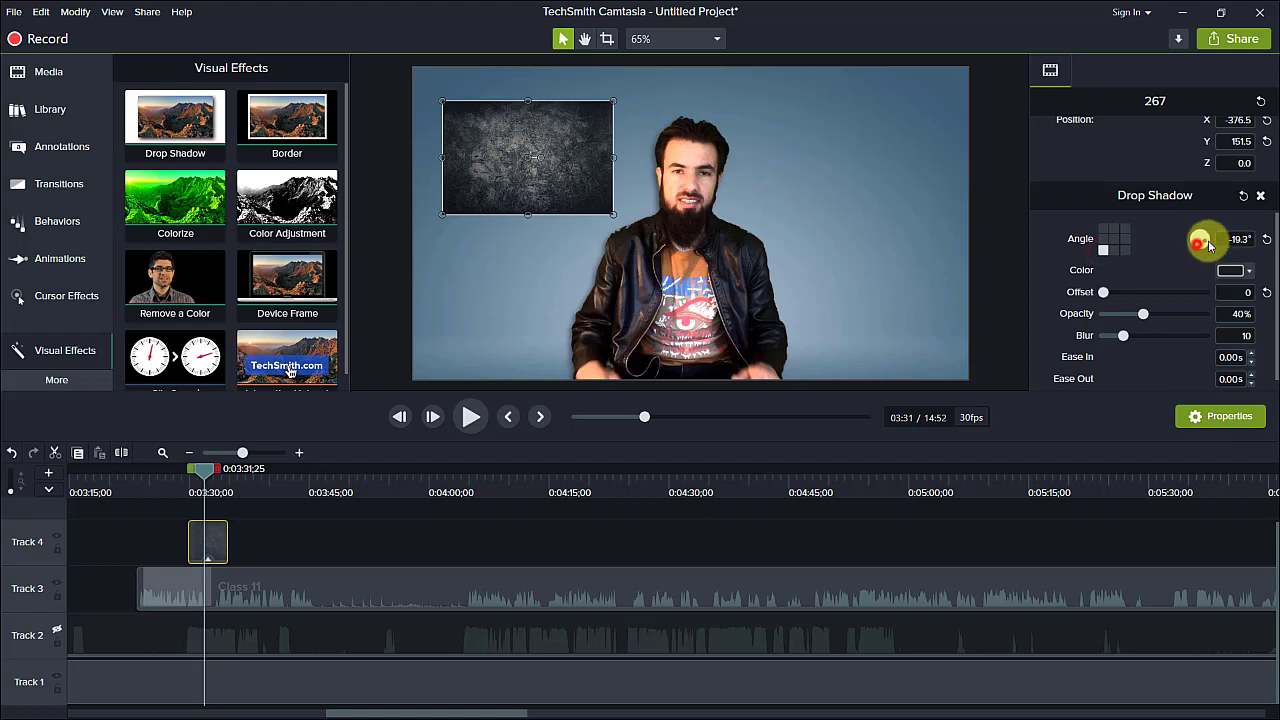
pyautogui.click(1103, 251)
pyautogui.click(1247, 271)
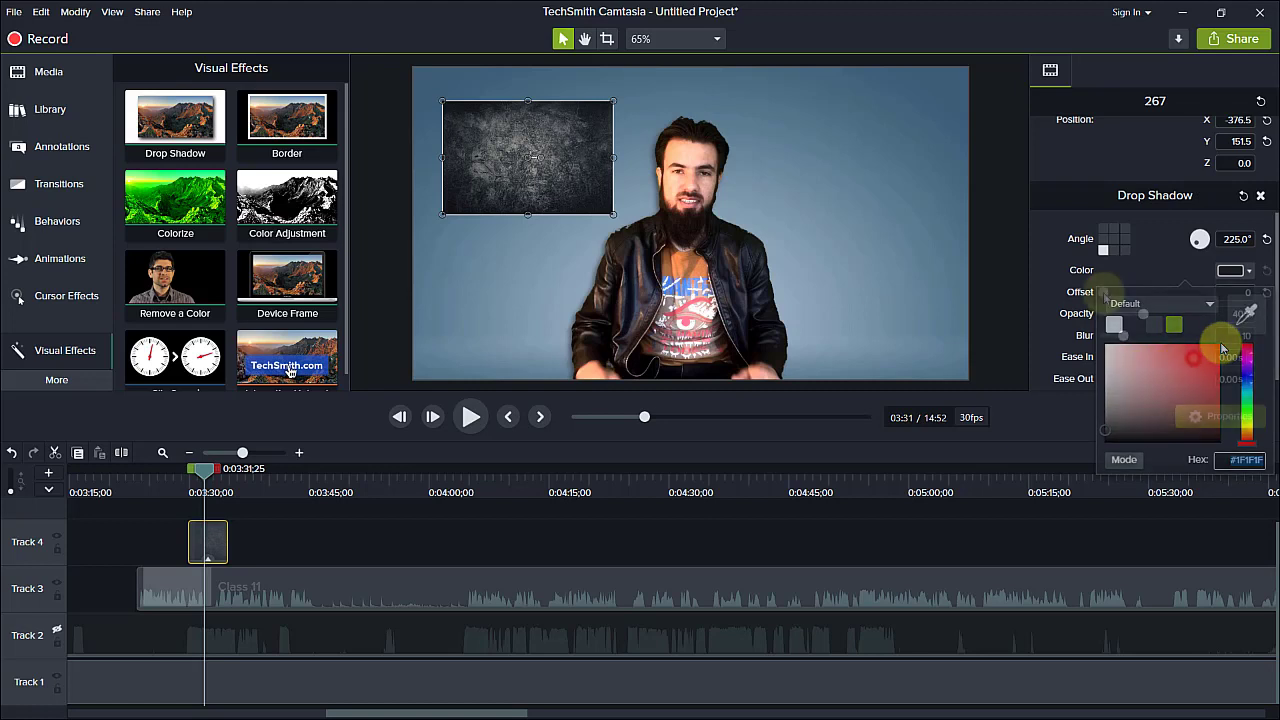
pyautogui.click(1106, 292)
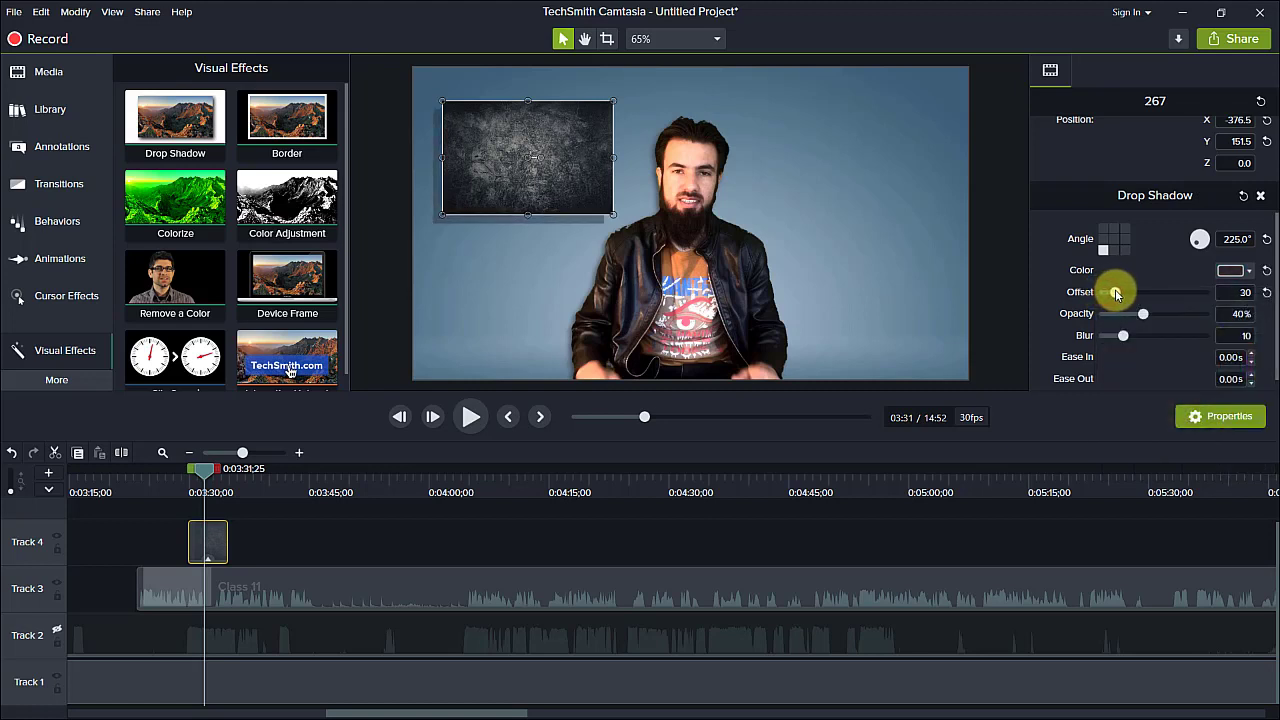
# Adjust the 267 image's drop shadow to 76% opacity, blur 28 and offset 10
pyautogui.moveTo(1143, 314); pyautogui.dragTo(1200, 330)
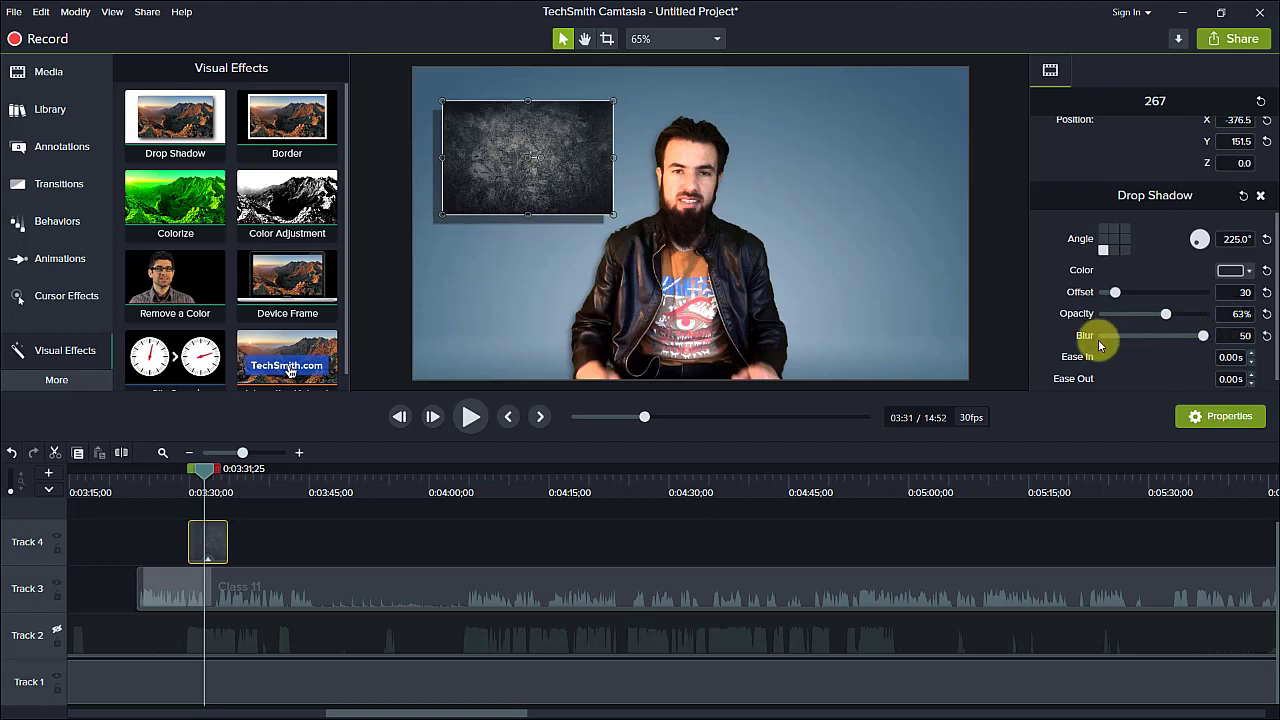
pyautogui.click(1098, 339)
pyautogui.click(1139, 313)
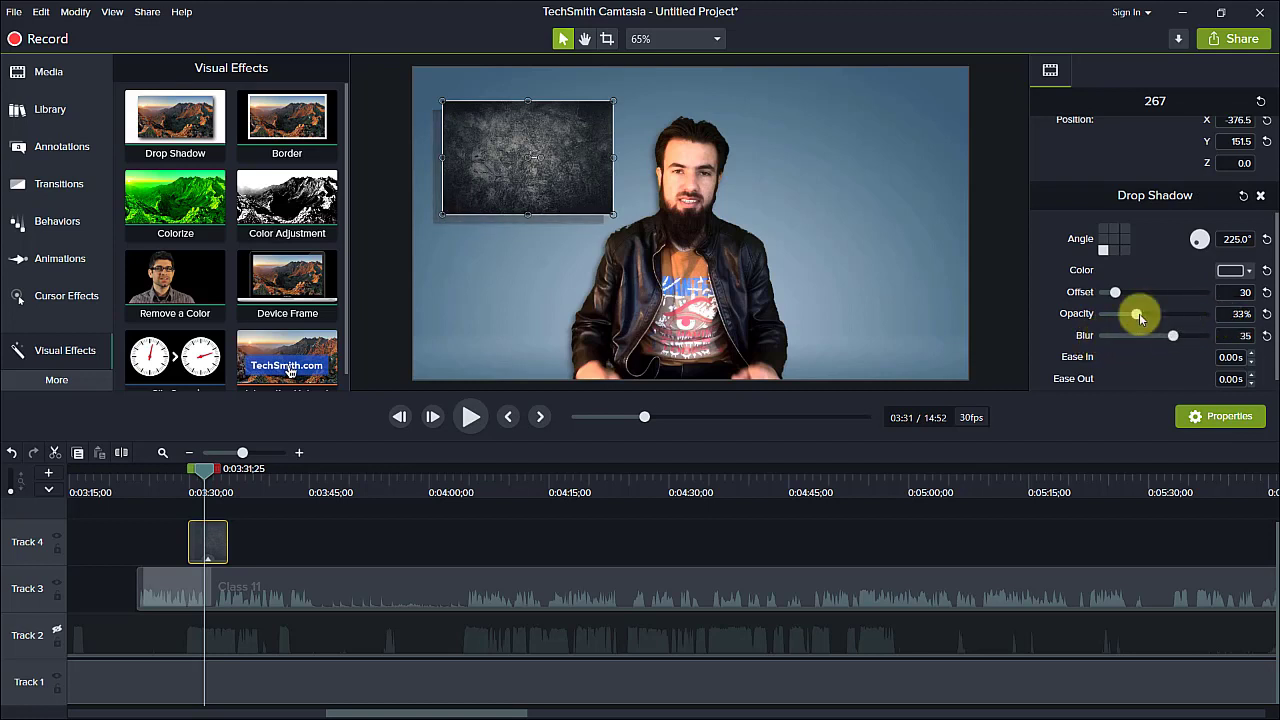
pyautogui.moveTo(1139, 313); pyautogui.dragTo(1127, 319)
pyautogui.click(543, 233)
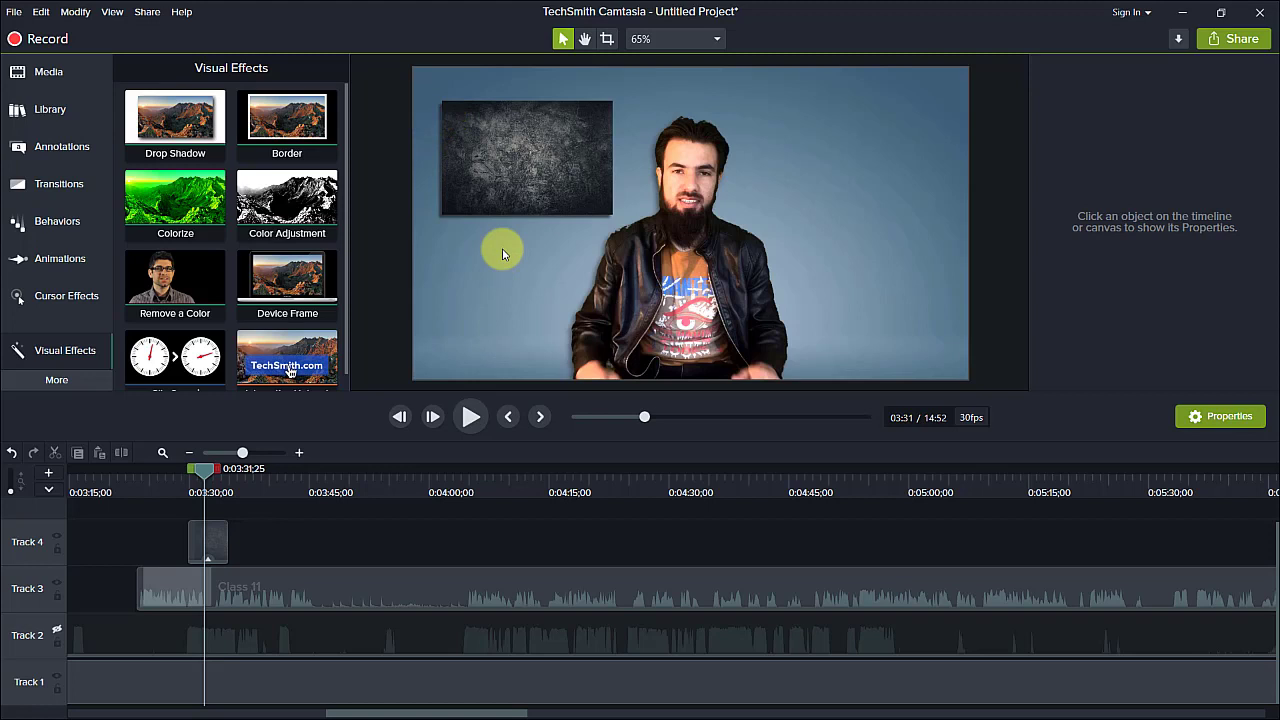
# Add the Border visual effect to the 267 image on Track 4 and set its thickness to 10
pyautogui.click(328, 574)
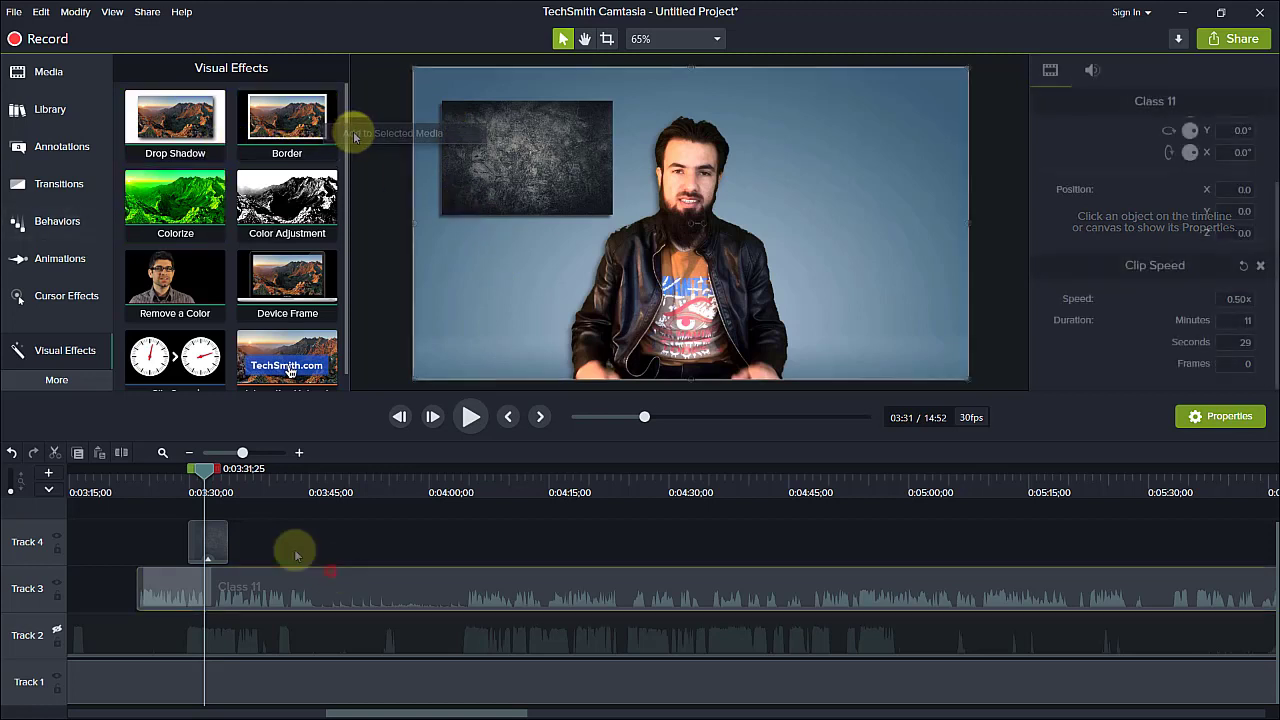
pyautogui.click(212, 540)
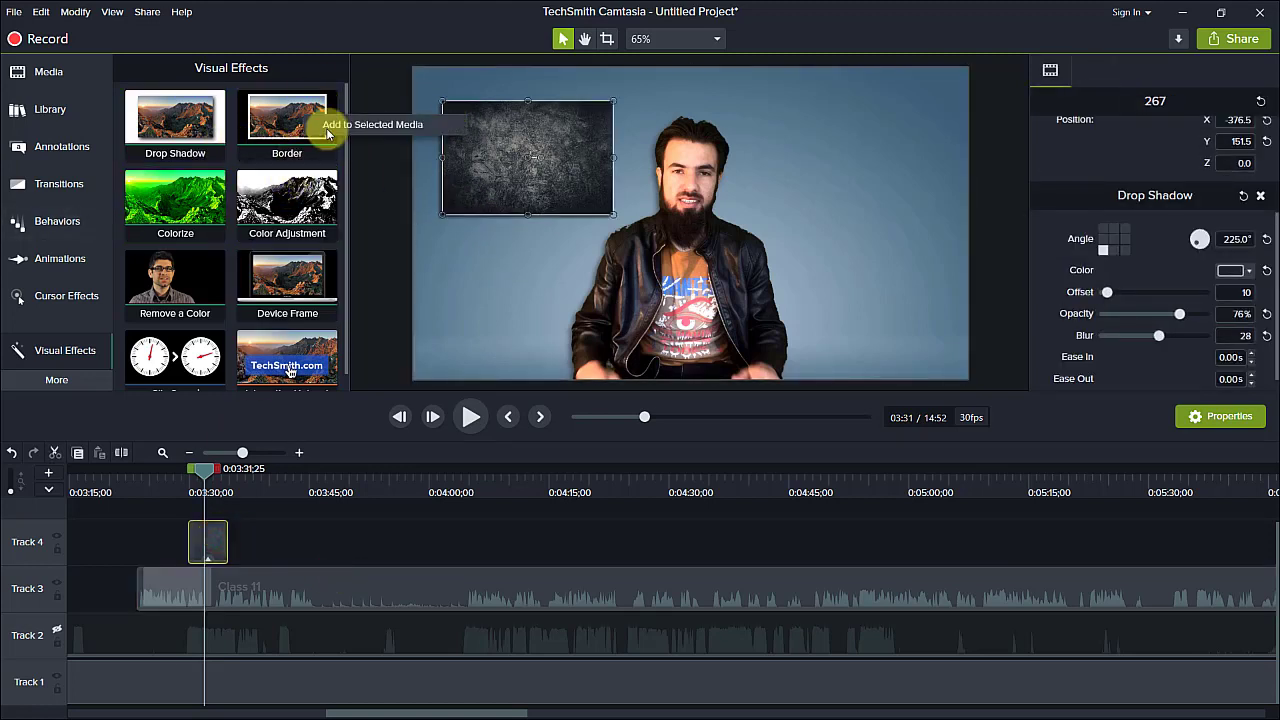
pyautogui.moveTo(328, 135); pyautogui.dragTo(543, 137)
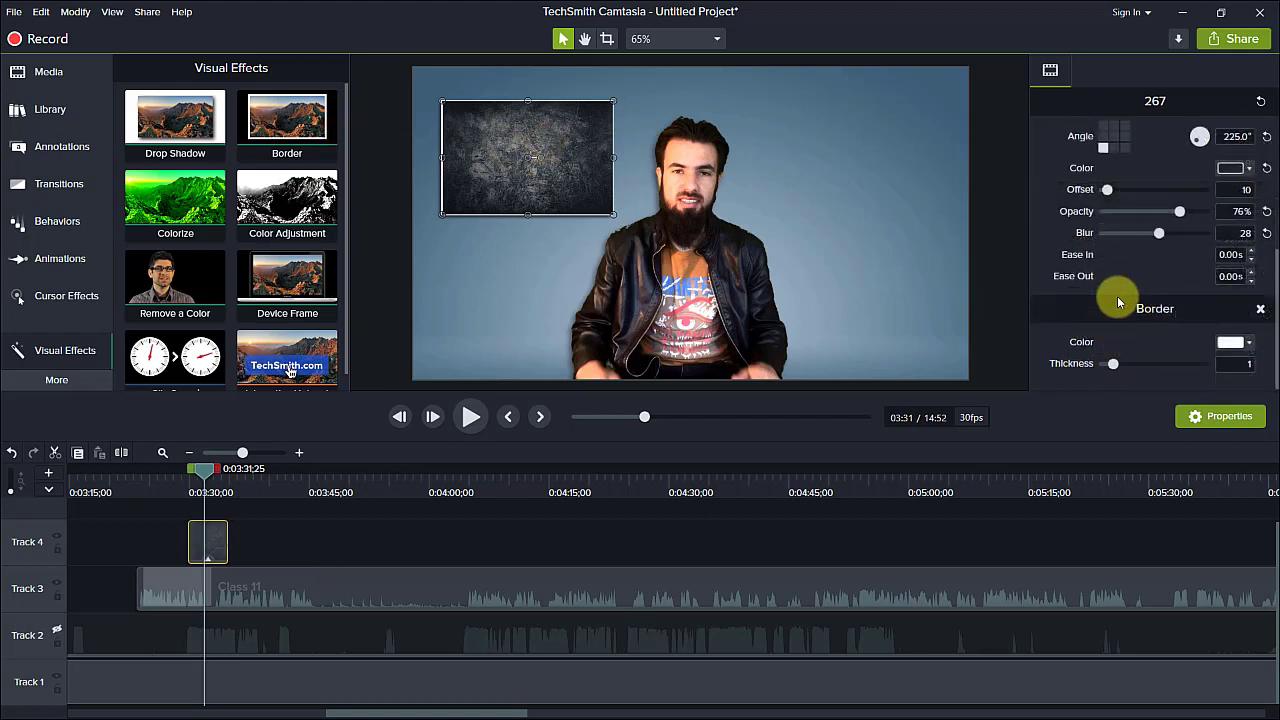
pyautogui.moveTo(1139, 364); pyautogui.dragTo(1231, 363)
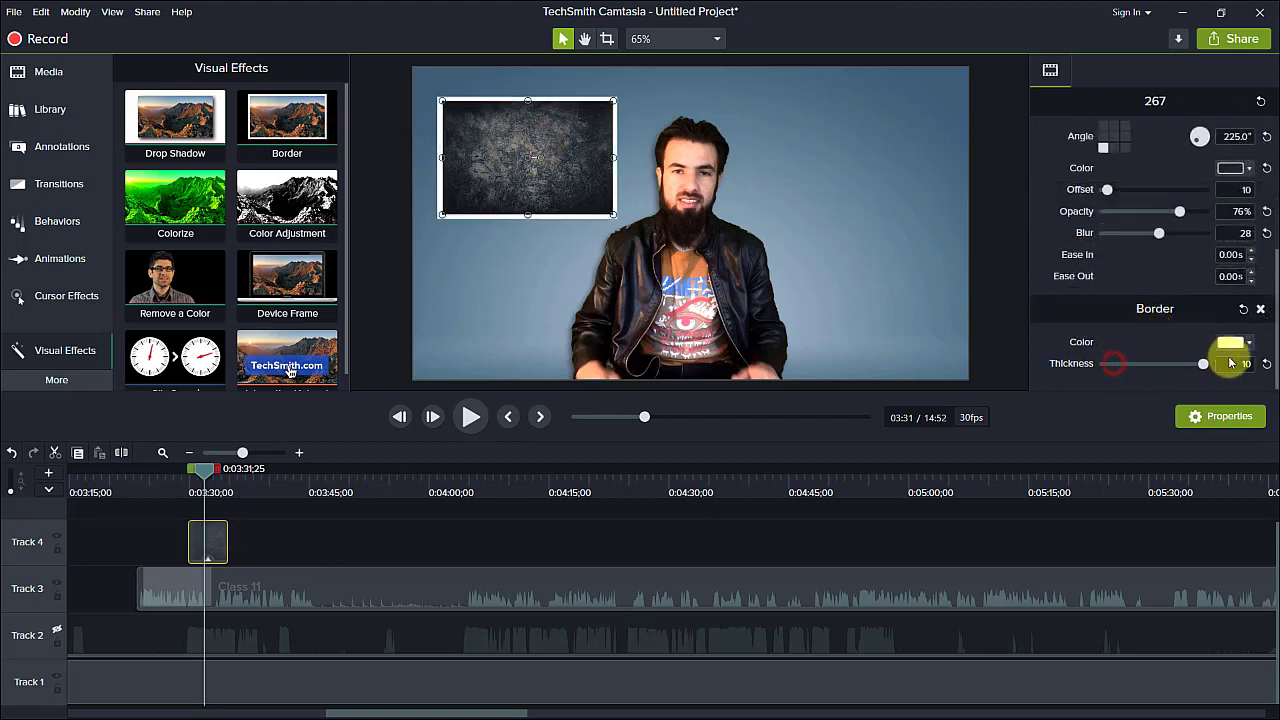
pyautogui.click(378, 546)
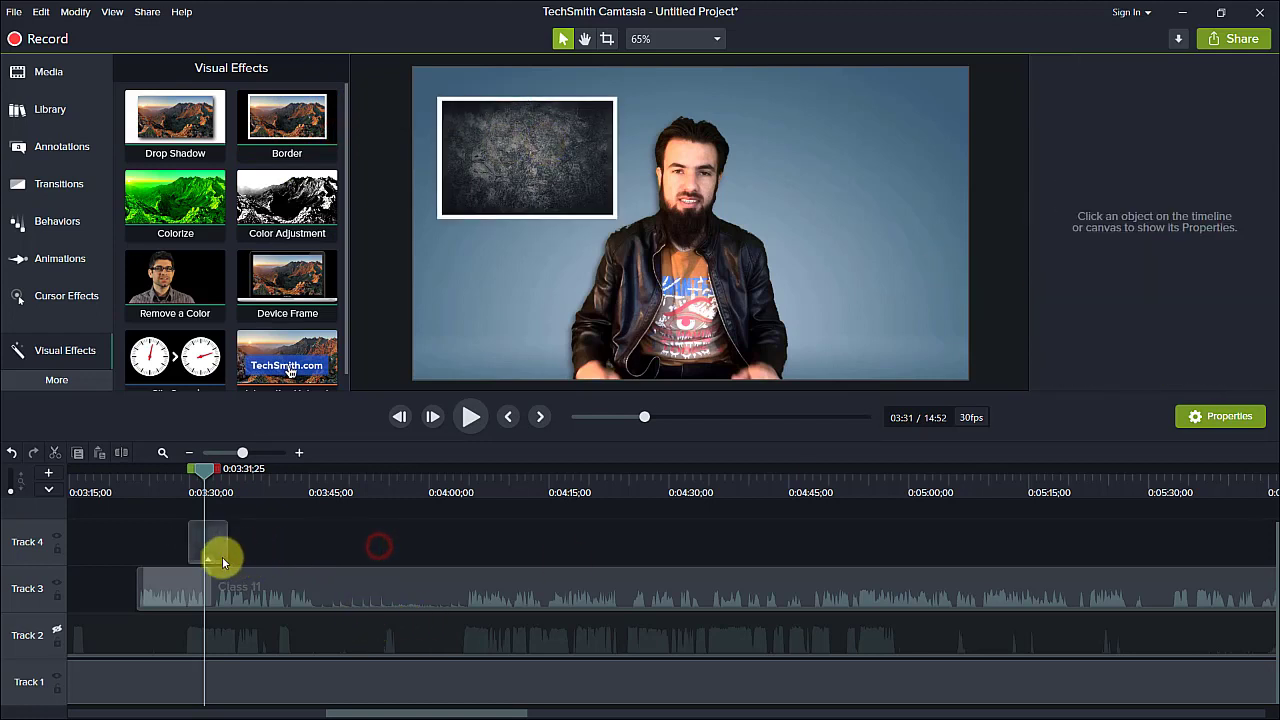
# Set the 267 image's drop shadow offset to 30
pyautogui.click(209, 547)
pyautogui.click(250, 542)
pyautogui.click(209, 548)
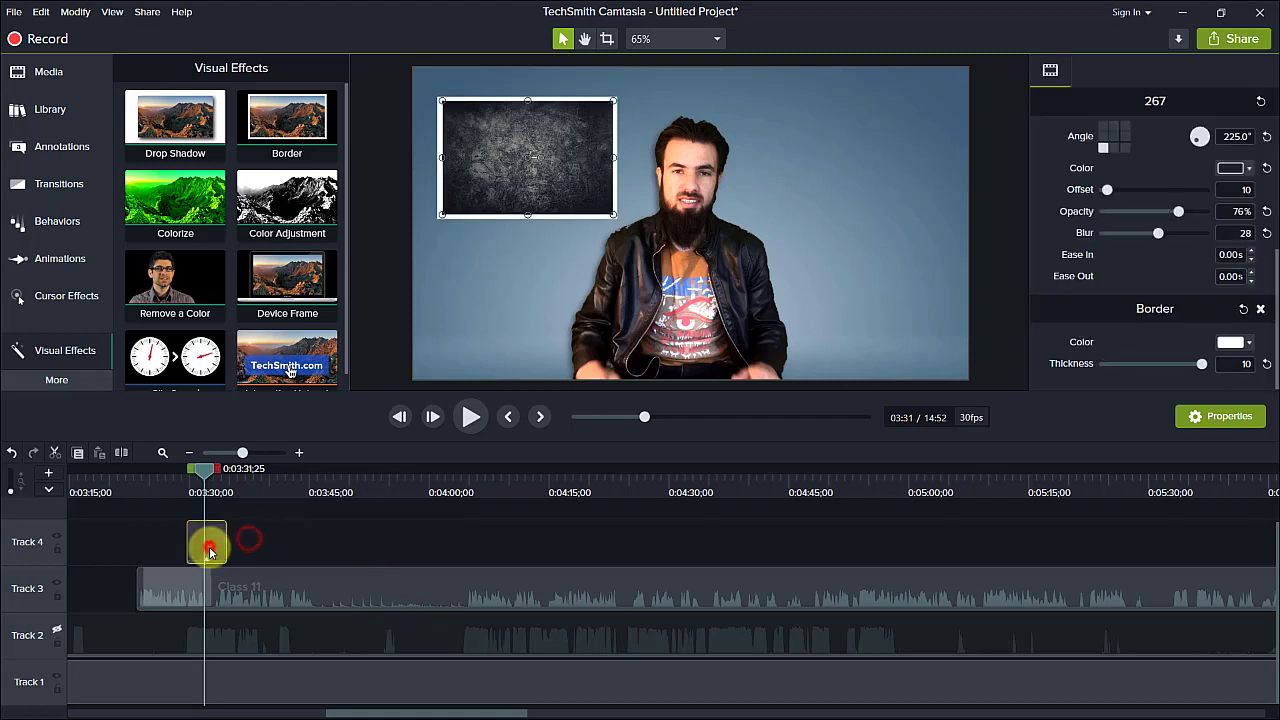
pyautogui.scroll(1, 1112, 192)
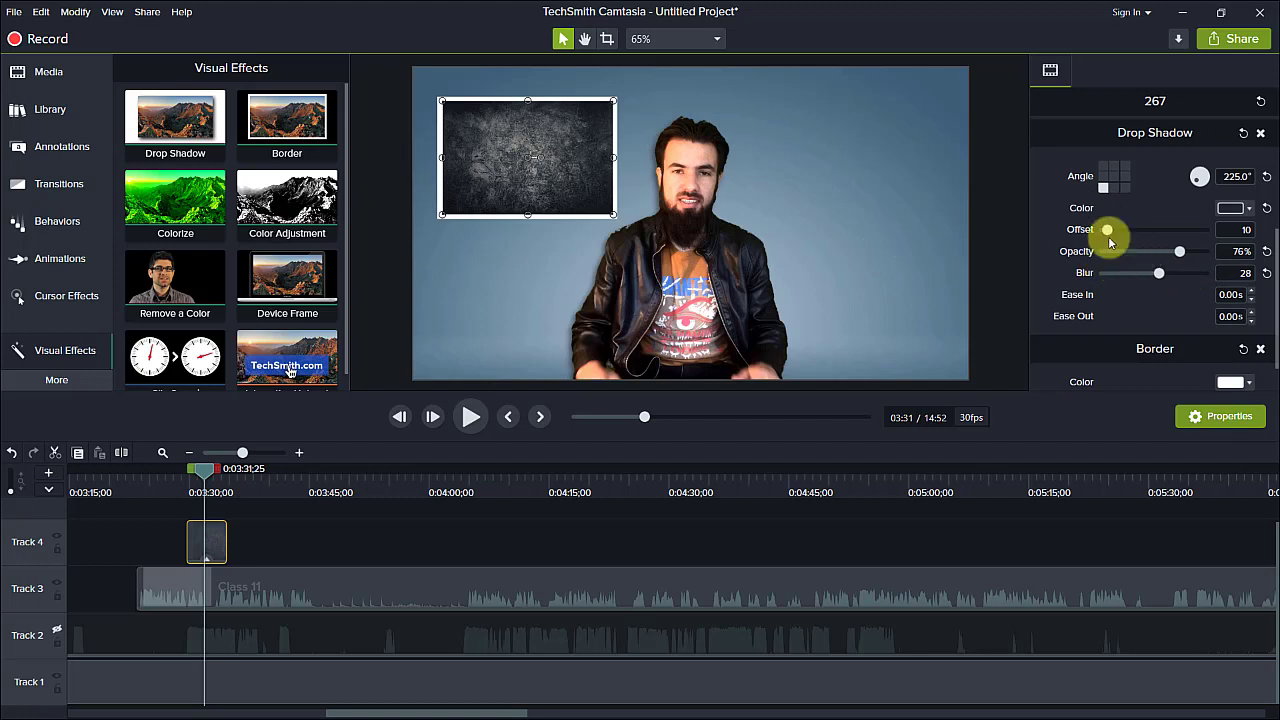
pyautogui.moveTo(1110, 232); pyautogui.dragTo(1114, 229)
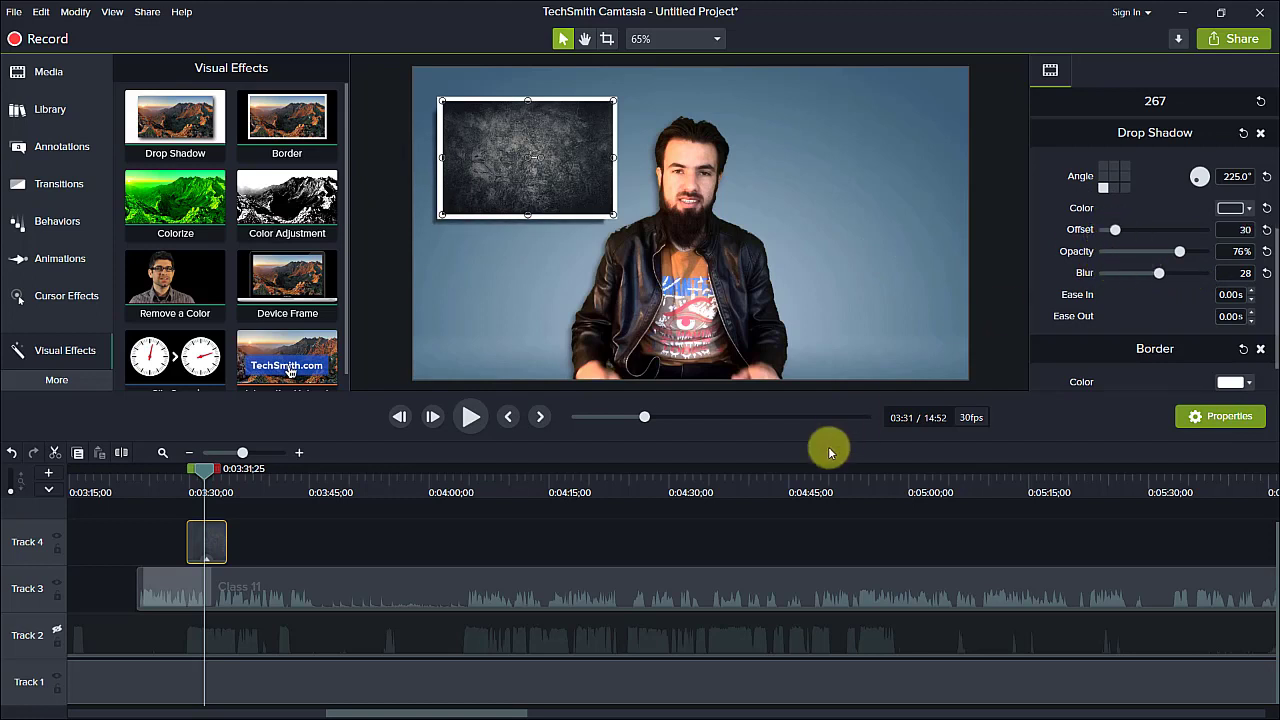
pyautogui.click(532, 556)
# Move the 267 image closer to the video frame's upper-left corner and change its border to a dark color
pyautogui.click(527, 158)
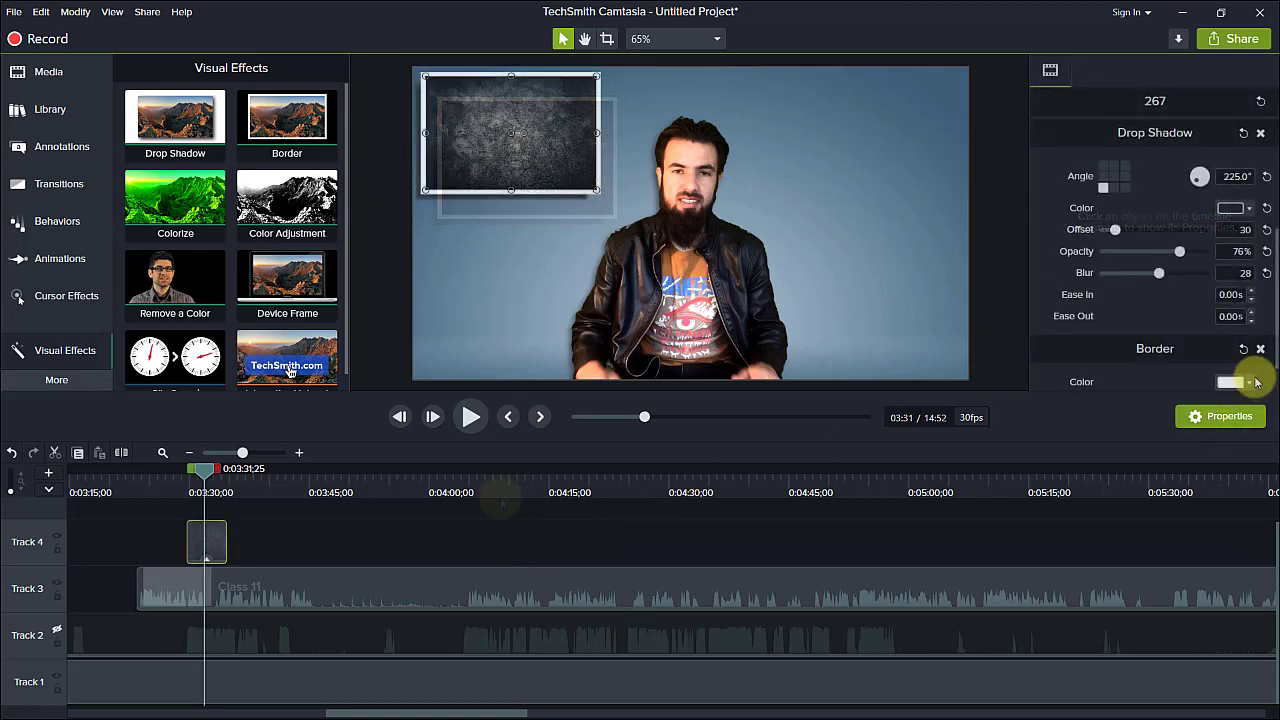
pyautogui.click(1249, 381)
pyautogui.click(1149, 438)
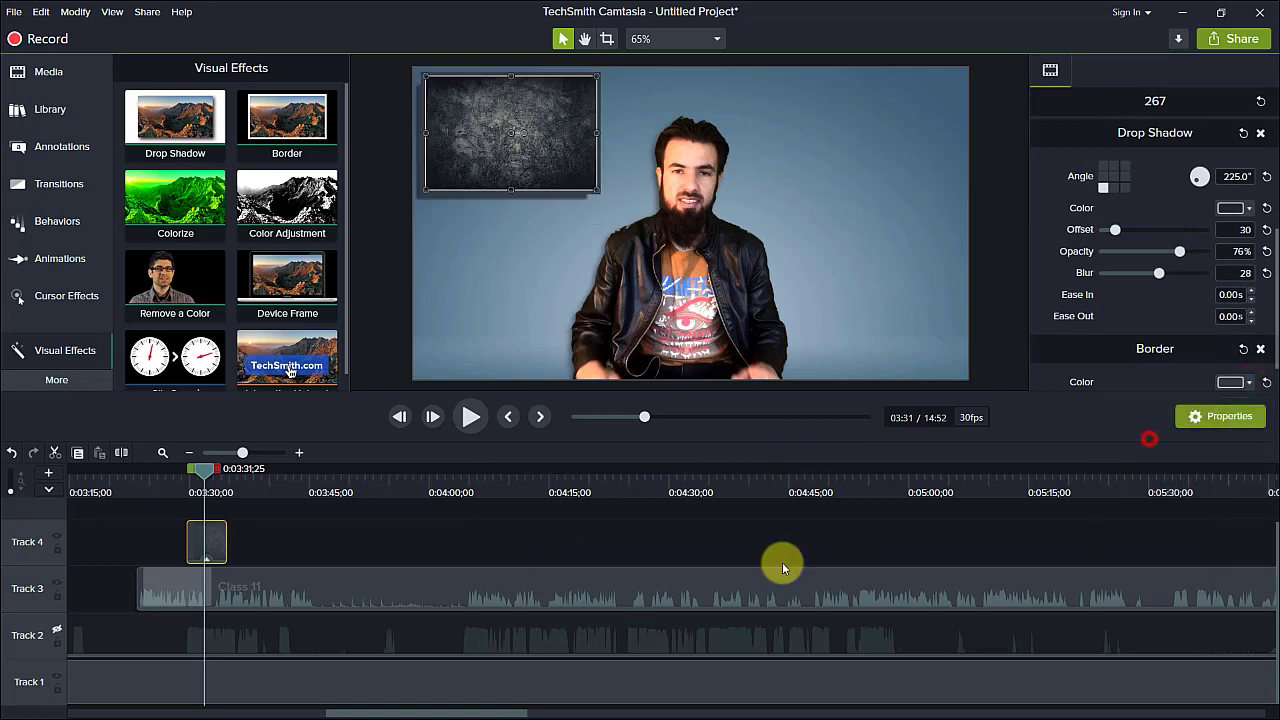
pyautogui.click(578, 545)
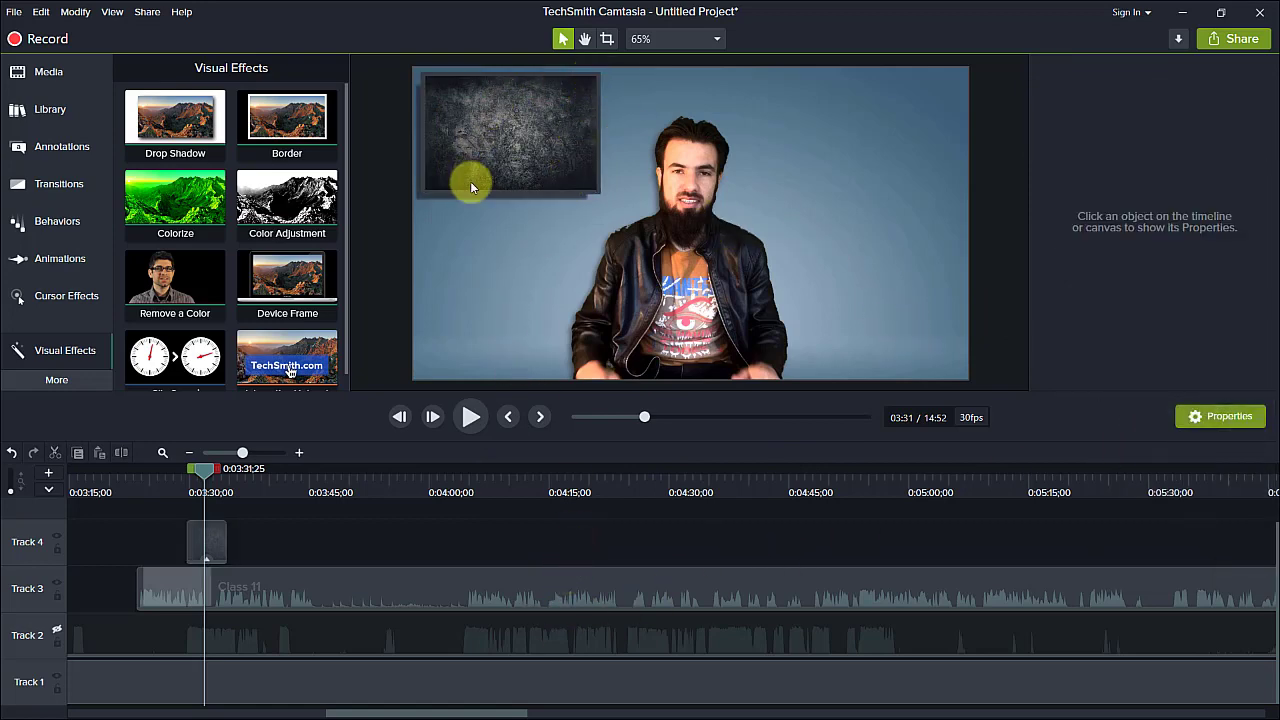
# Try adding a quiz to the timeline at 0:03:29;20 and select its default question text for editing
pyautogui.click(630, 476)
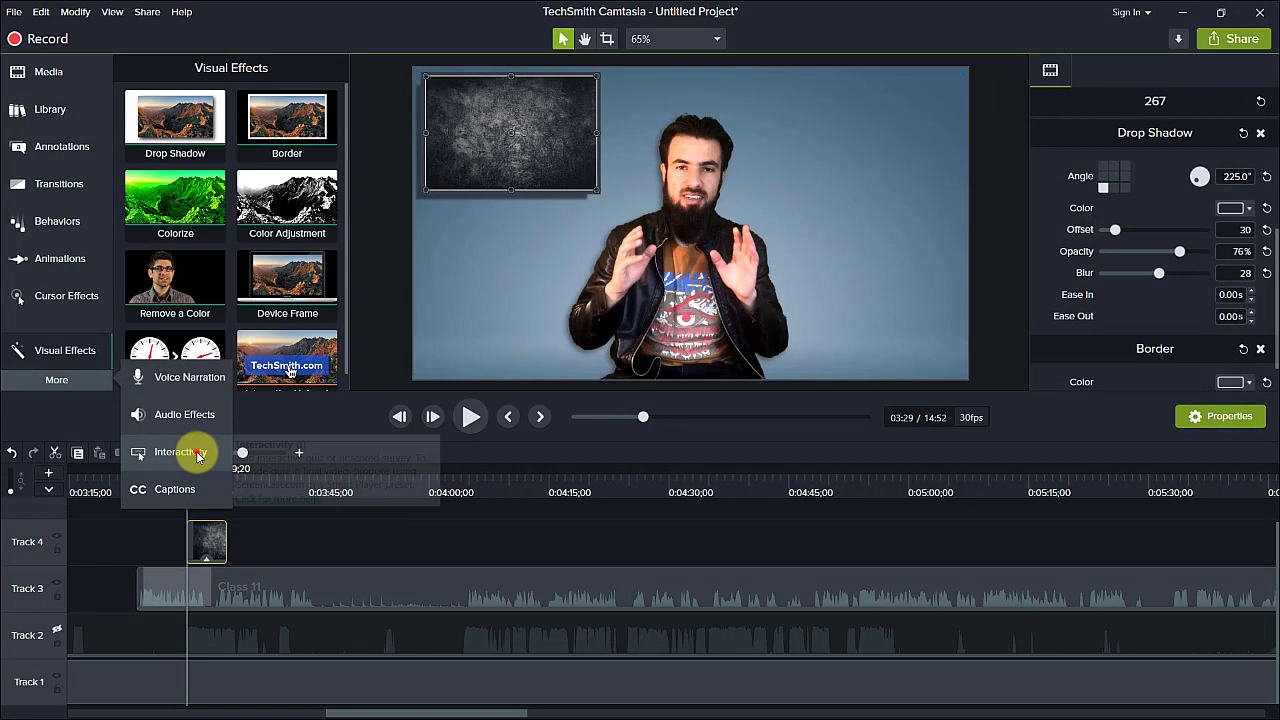
pyautogui.click(199, 455)
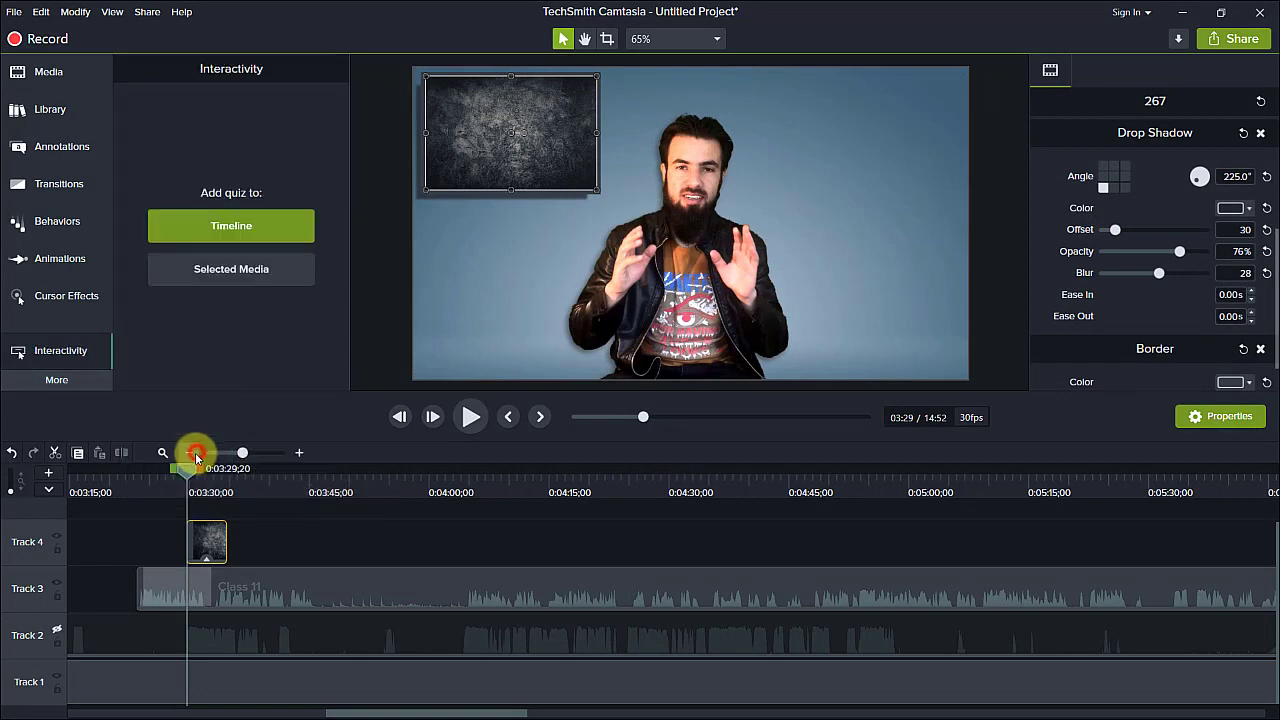
pyautogui.click(245, 224)
pyautogui.click(204, 506)
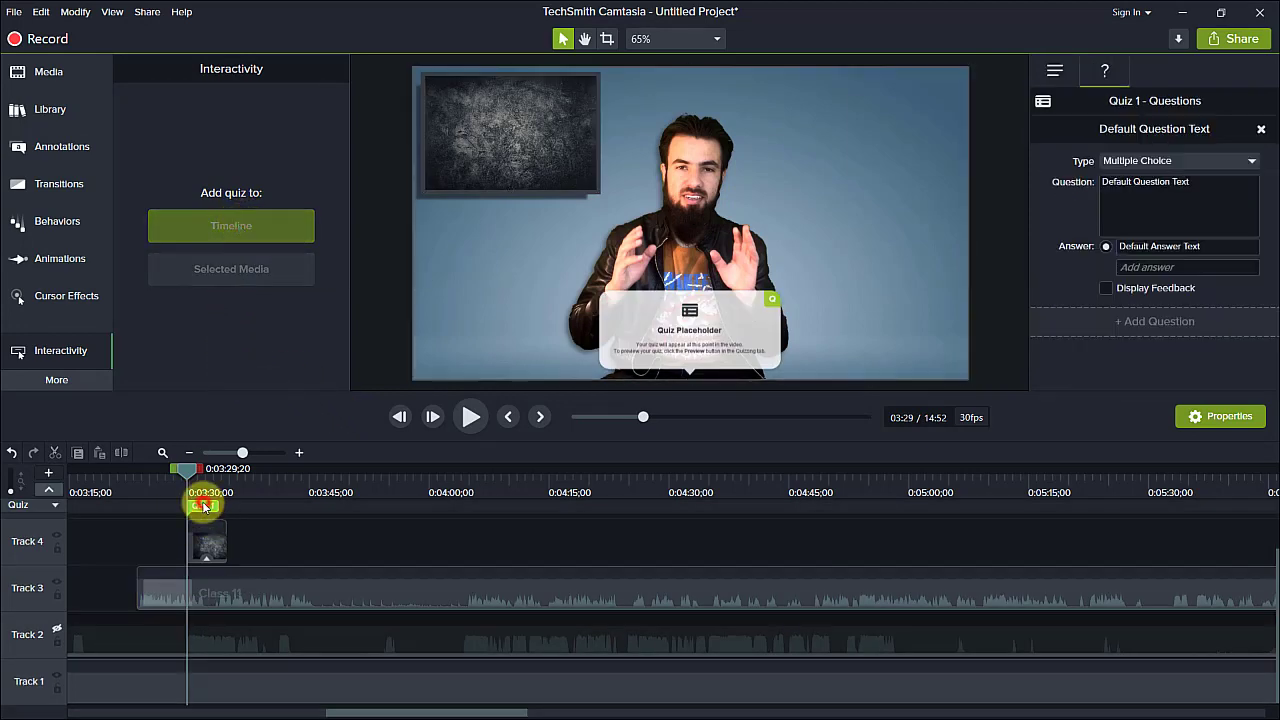
pyautogui.click(1215, 183)
pyautogui.moveTo(1143, 181); pyautogui.dragTo(1091, 187)
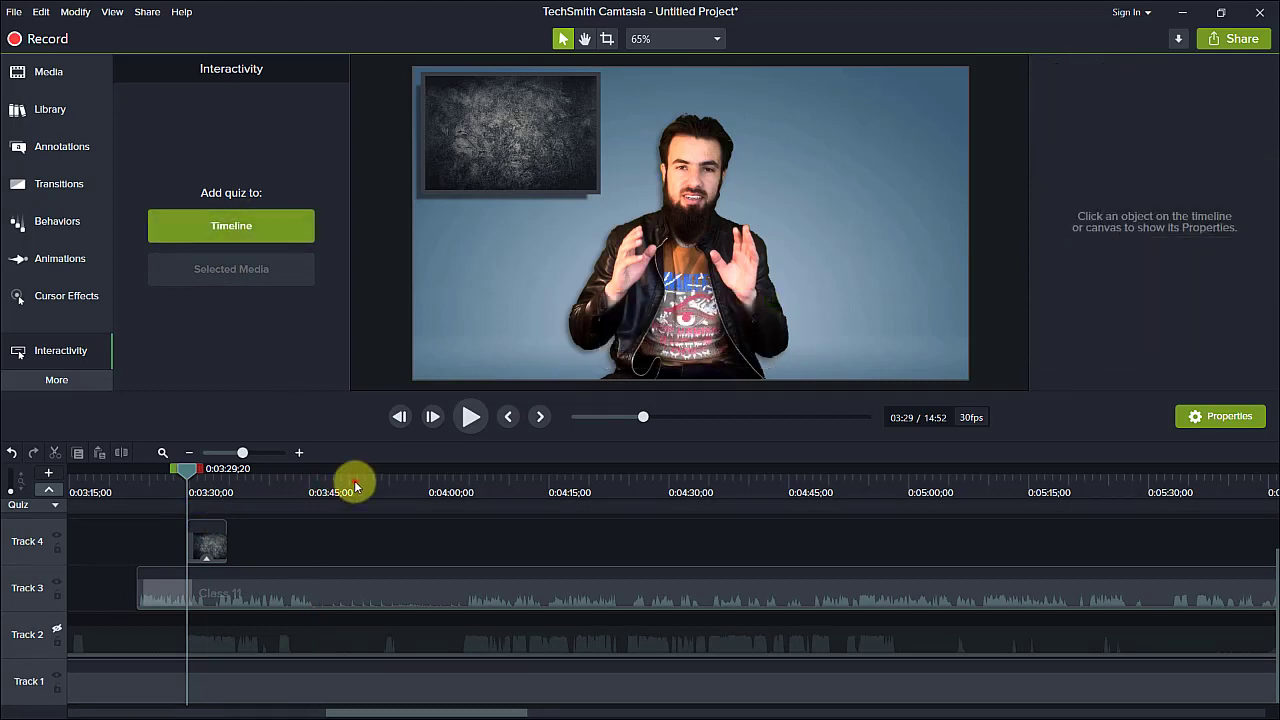
# Show the timeline's quiz track options and try switching the track view to Marker
pyautogui.click(355, 487)
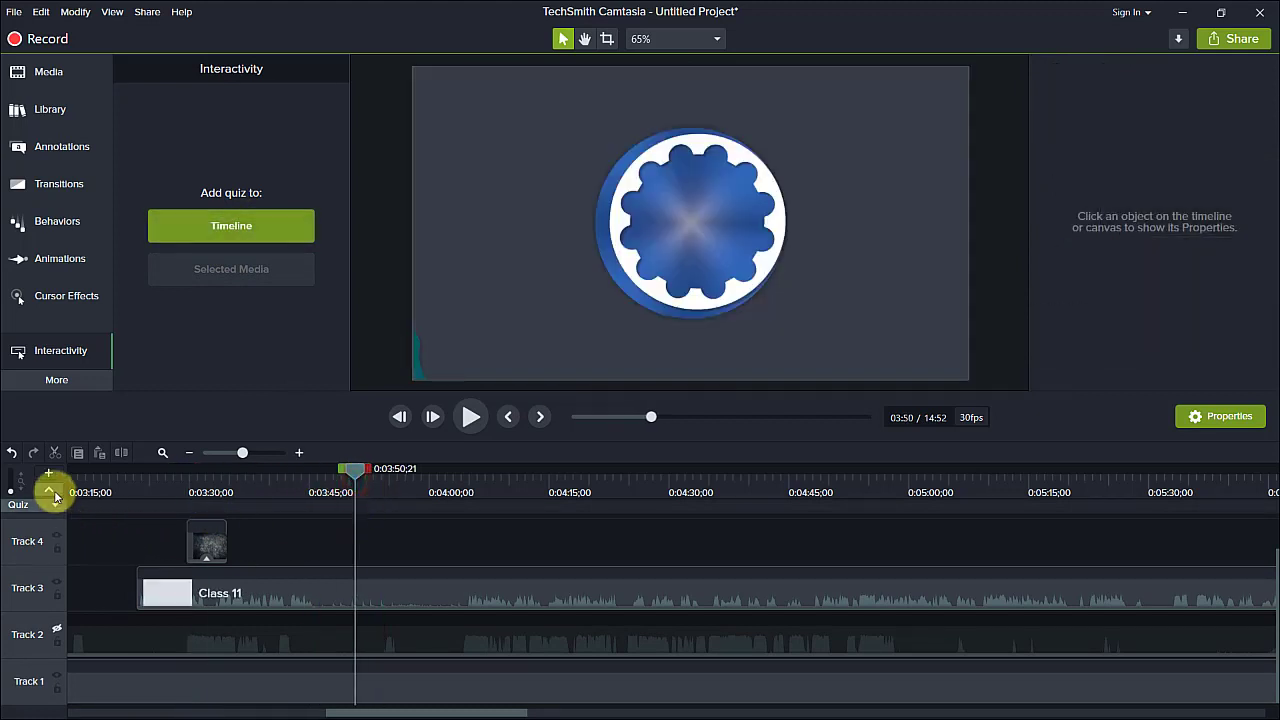
pyautogui.click(52, 491)
pyautogui.click(53, 492)
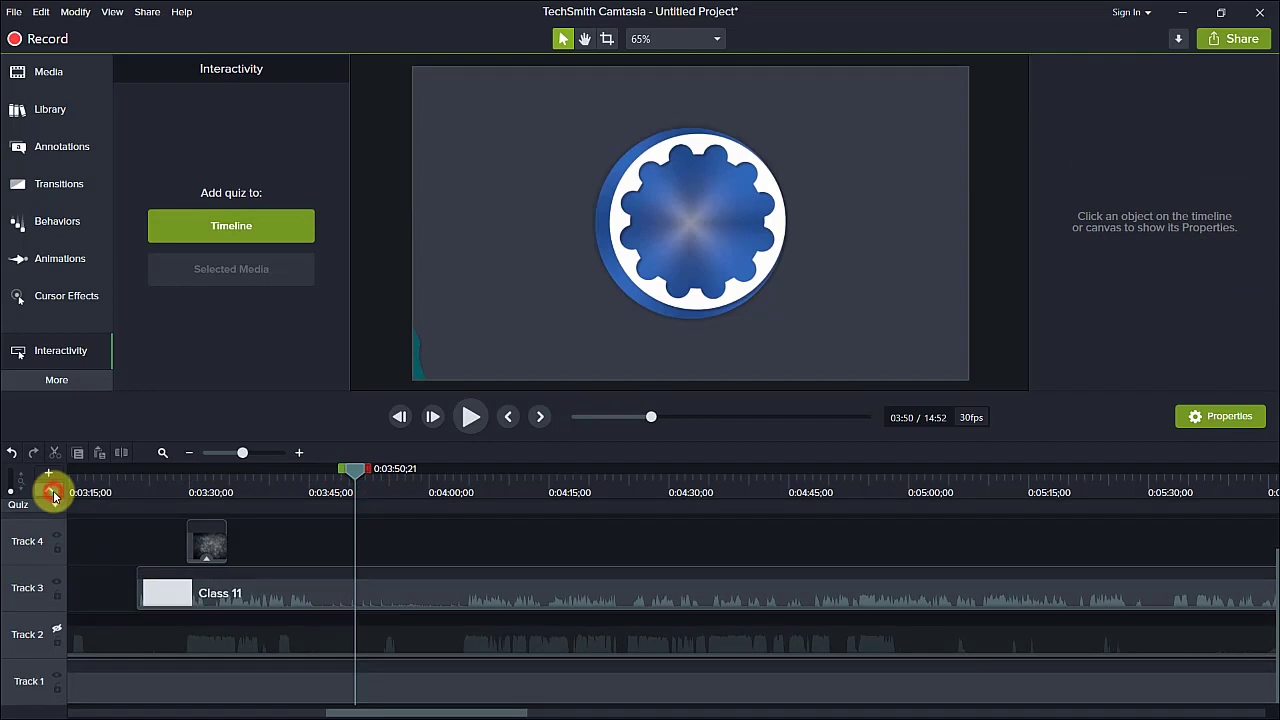
pyautogui.click(55, 509)
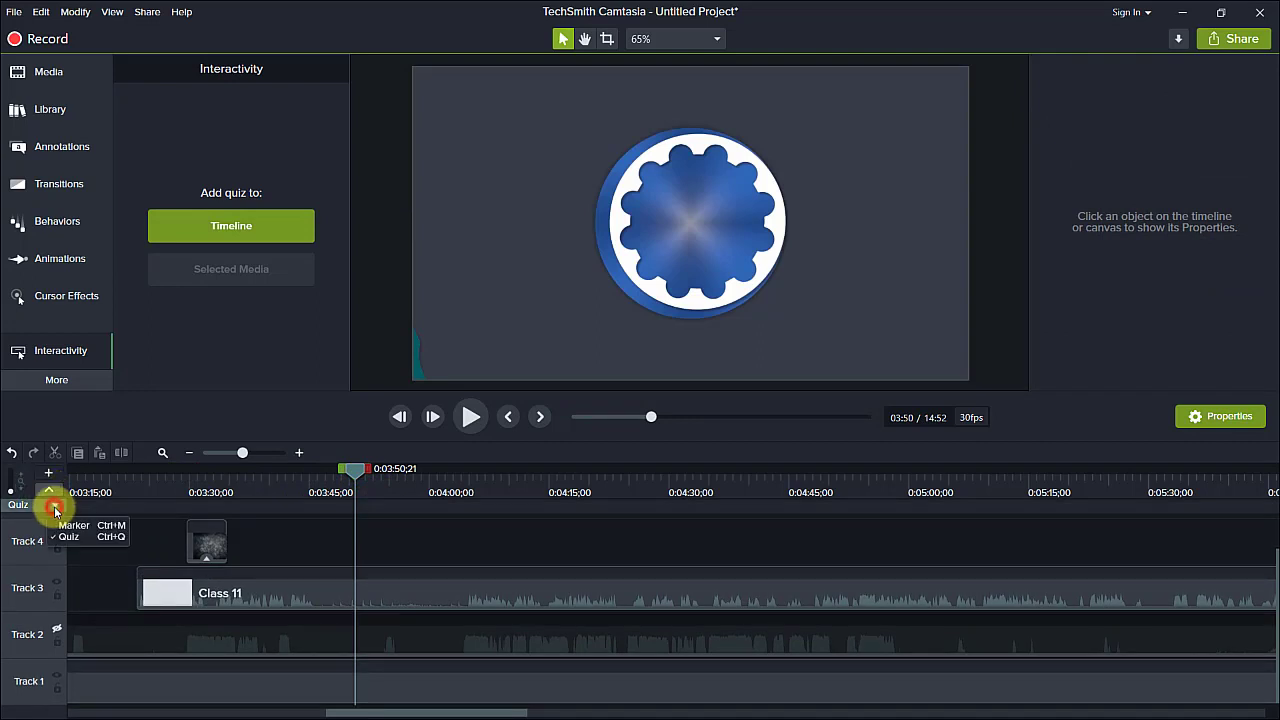
pyautogui.click(73, 528)
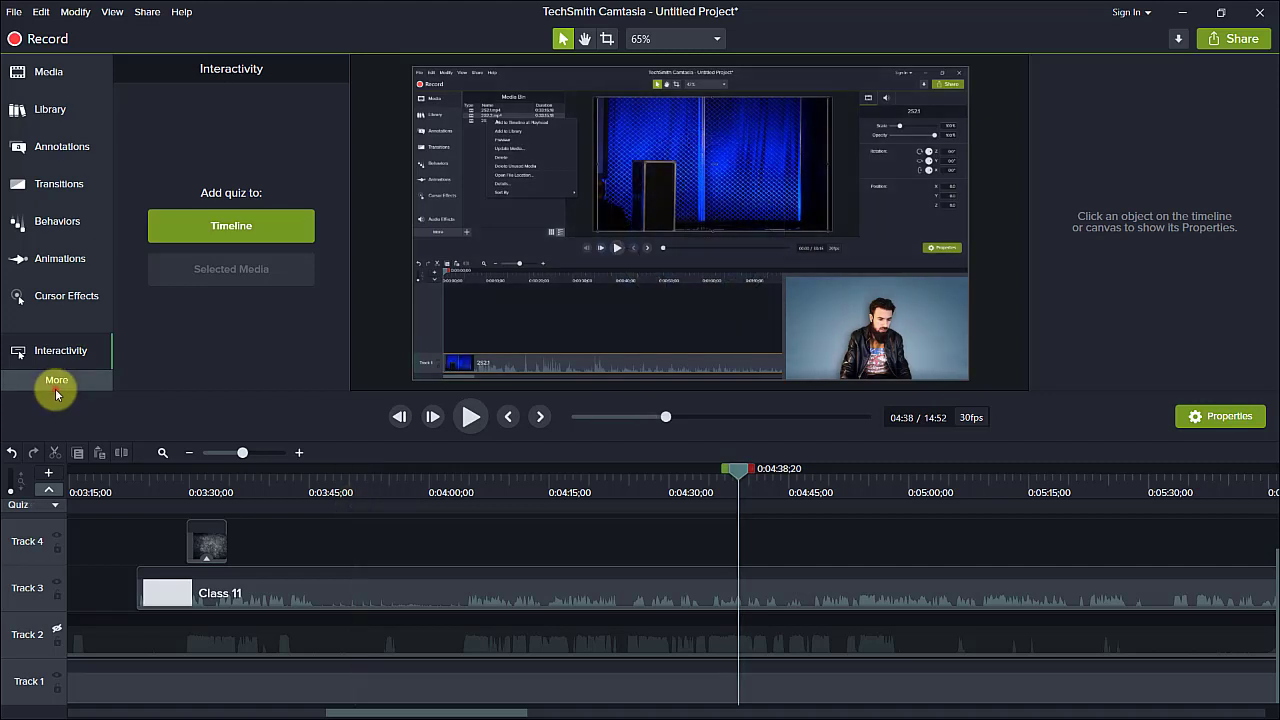
# Open the Captions tool, try a blank caption at 0:04:03;29 and delete it
pyautogui.click(56, 394)
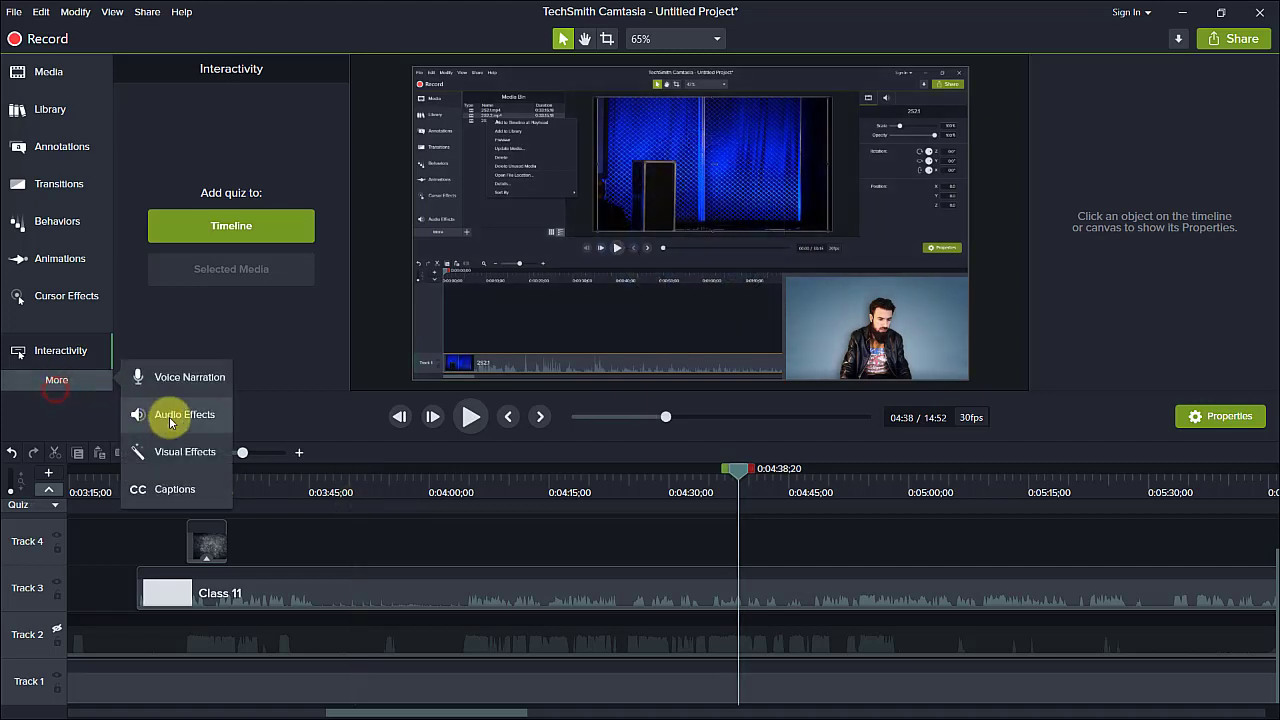
pyautogui.click(190, 492)
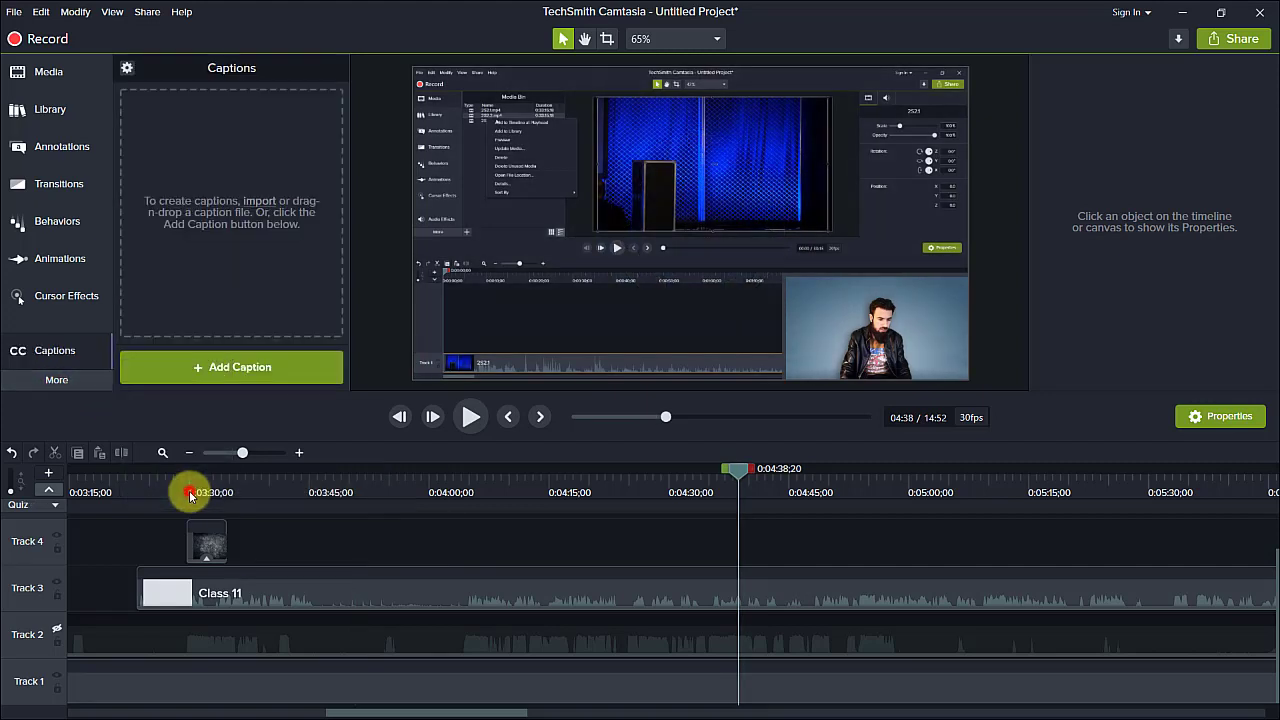
pyautogui.click(265, 484)
pyautogui.moveTo(265, 484); pyautogui.dragTo(414, 483)
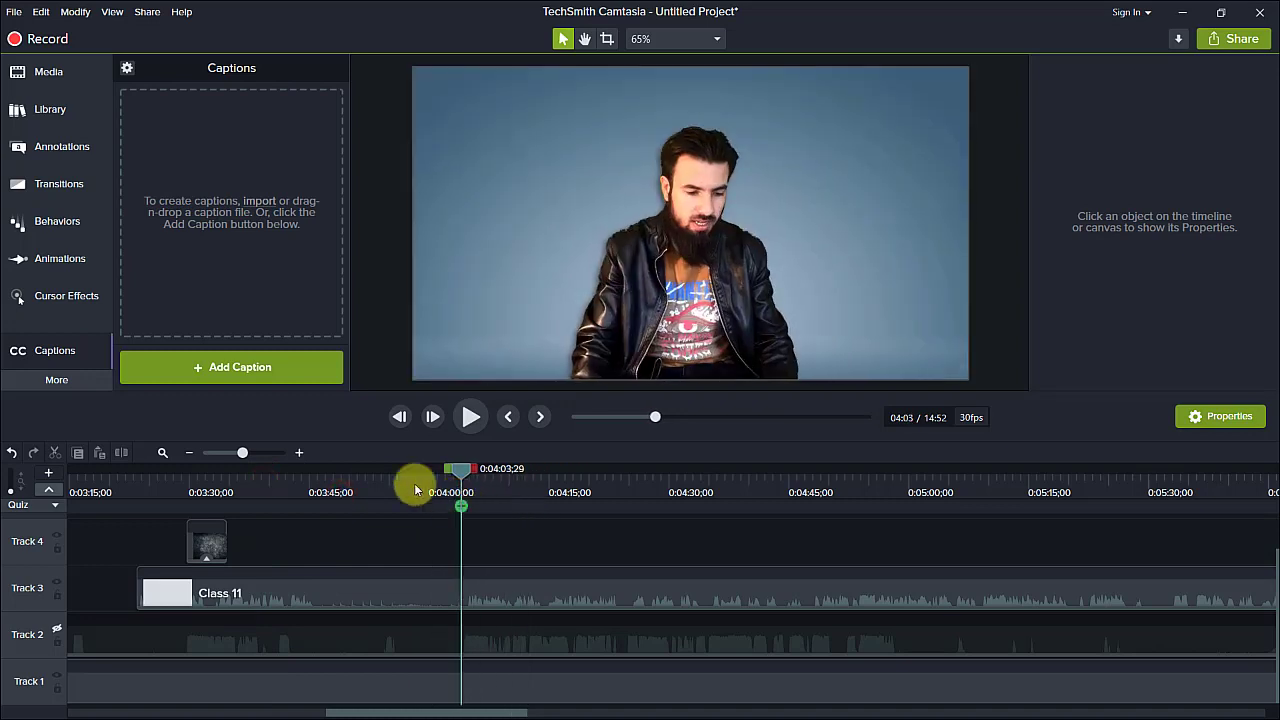
pyautogui.click(230, 368)
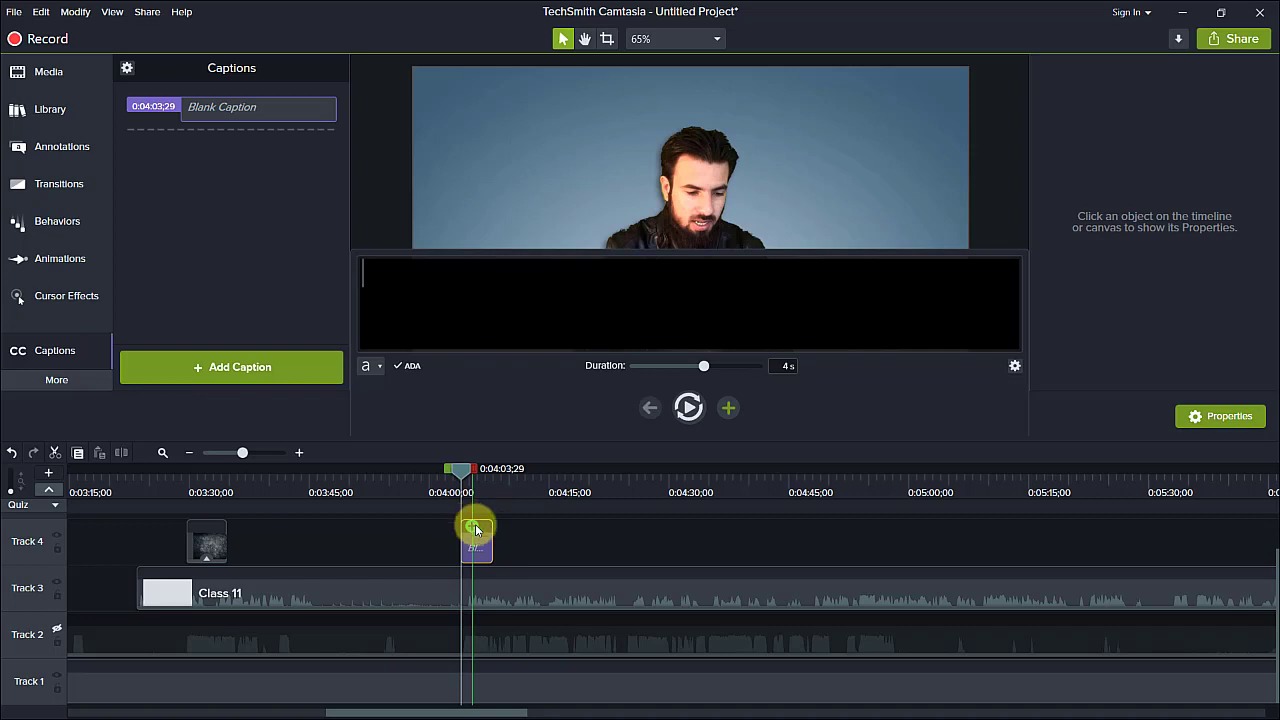
pyautogui.press('Delete')
pyautogui.click(465, 483)
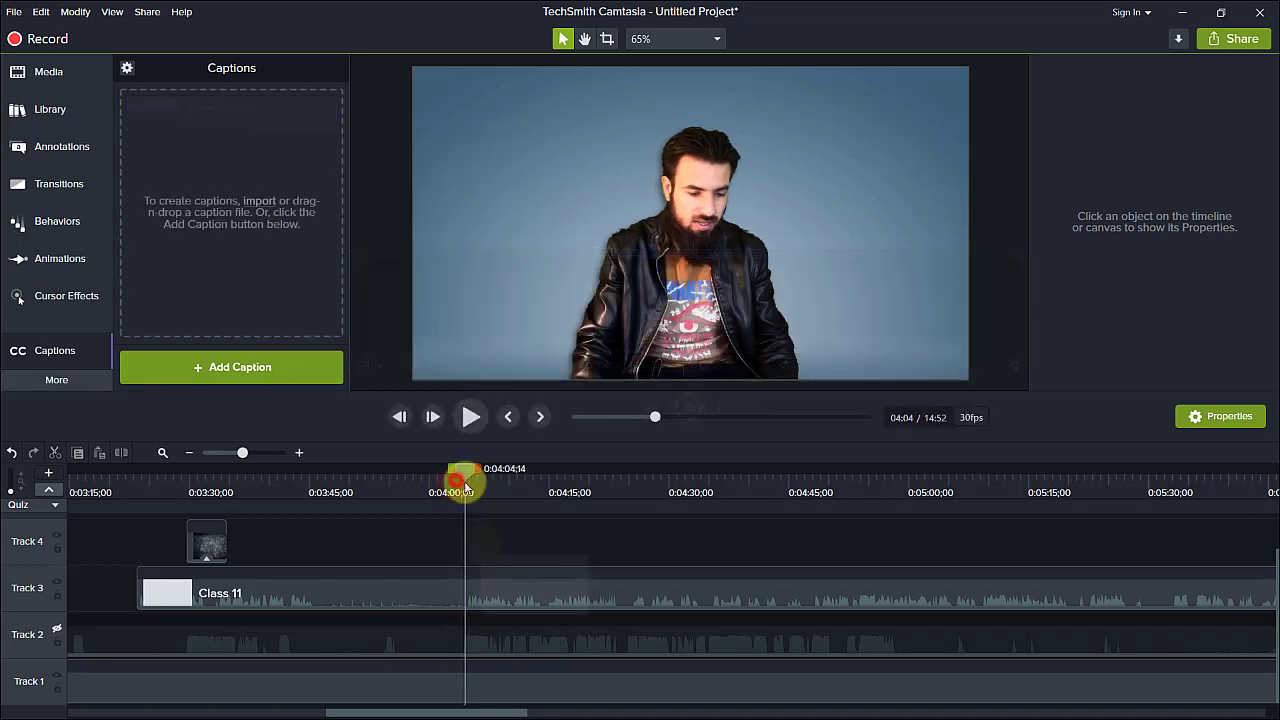
# Try generating Speech-to-Text captions from only the selected Class 11 clip on Track 3, and cancel the transcription
pyautogui.click(514, 597)
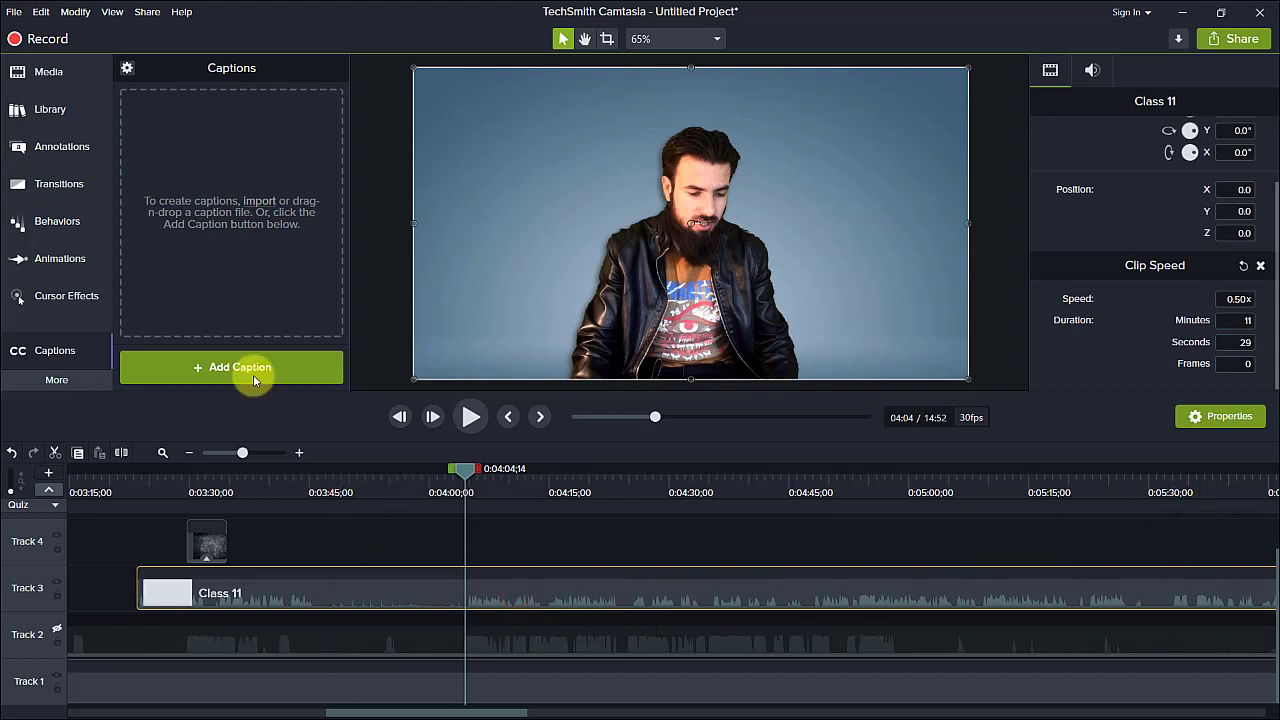
pyautogui.click(127, 72)
pyautogui.click(166, 136)
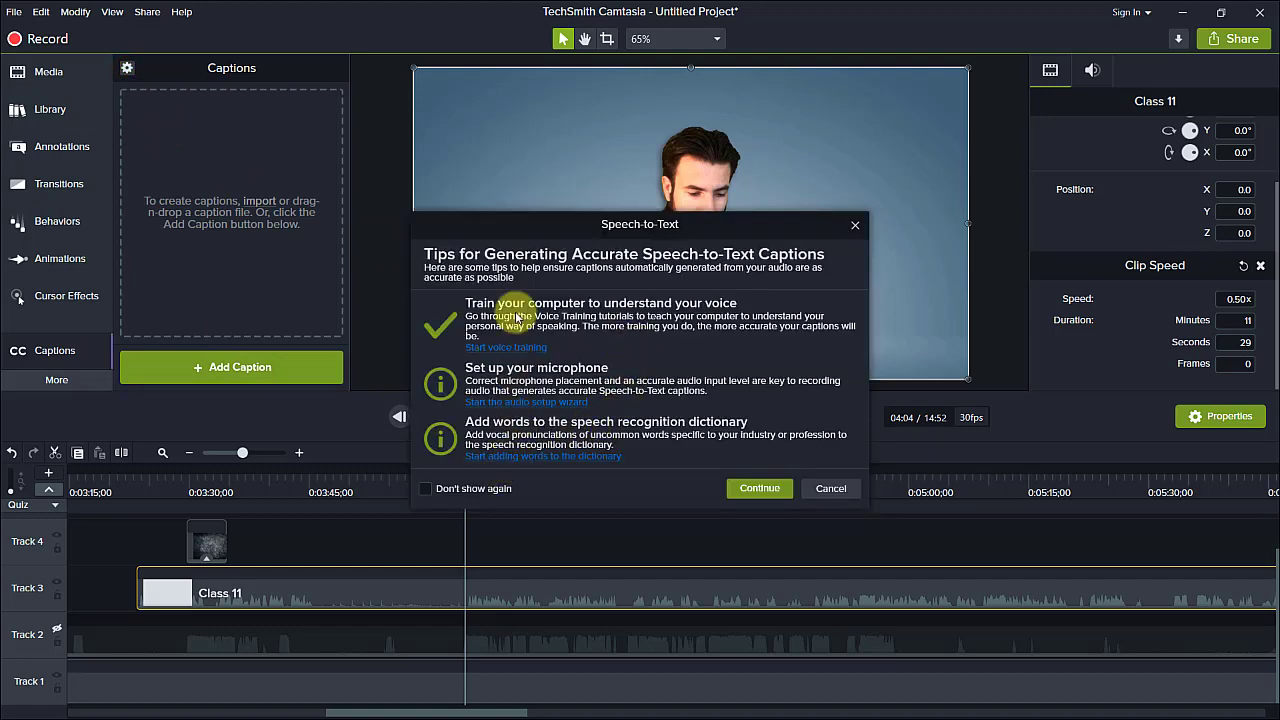
pyautogui.click(776, 492)
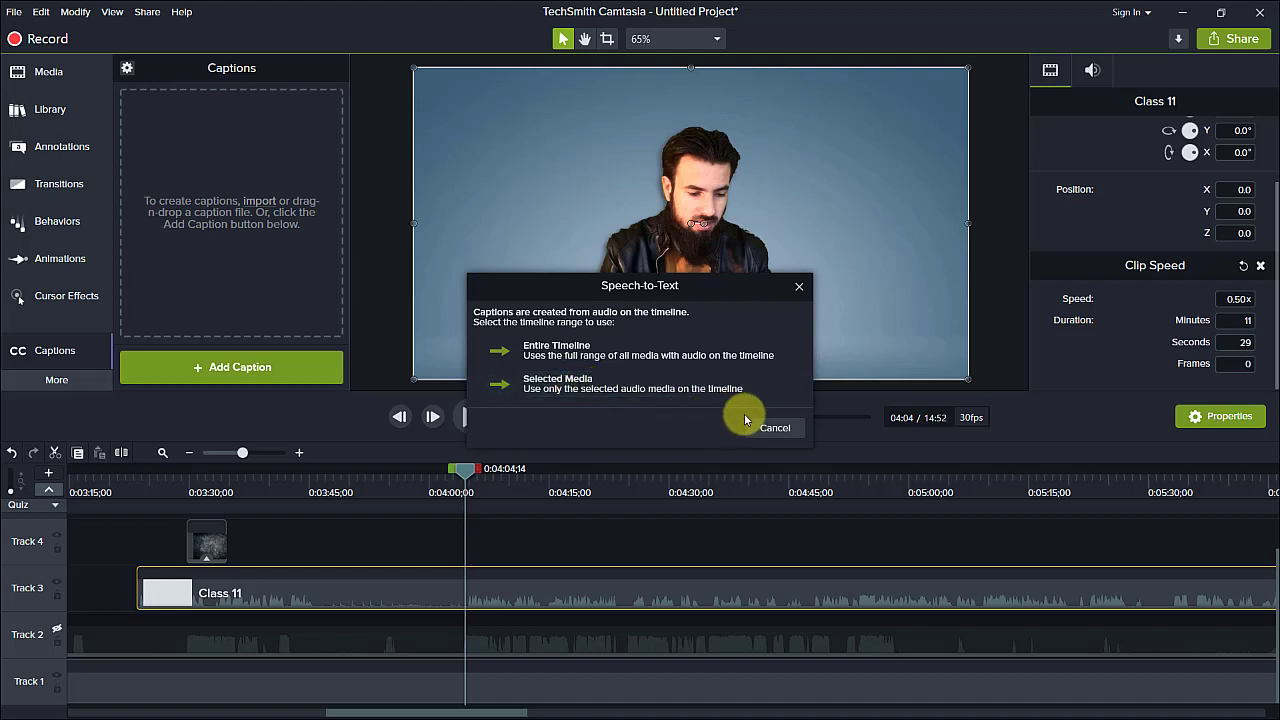
pyautogui.click(700, 385)
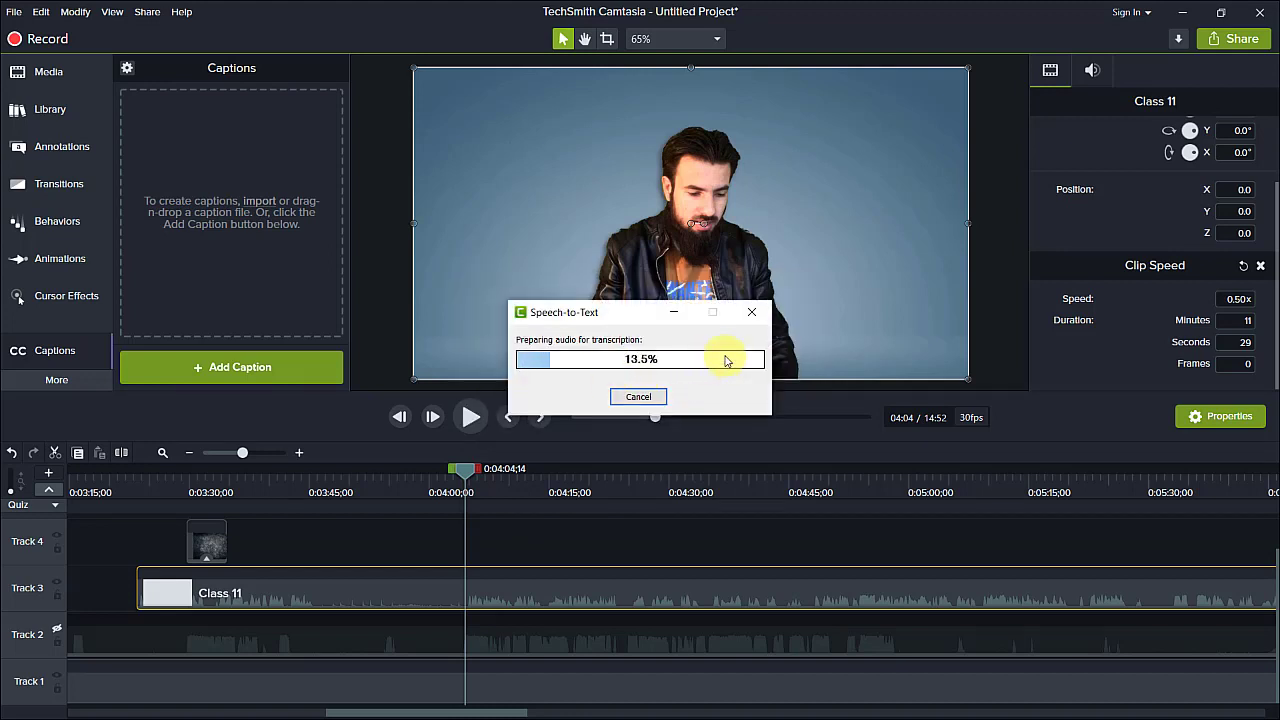
pyautogui.click(647, 397)
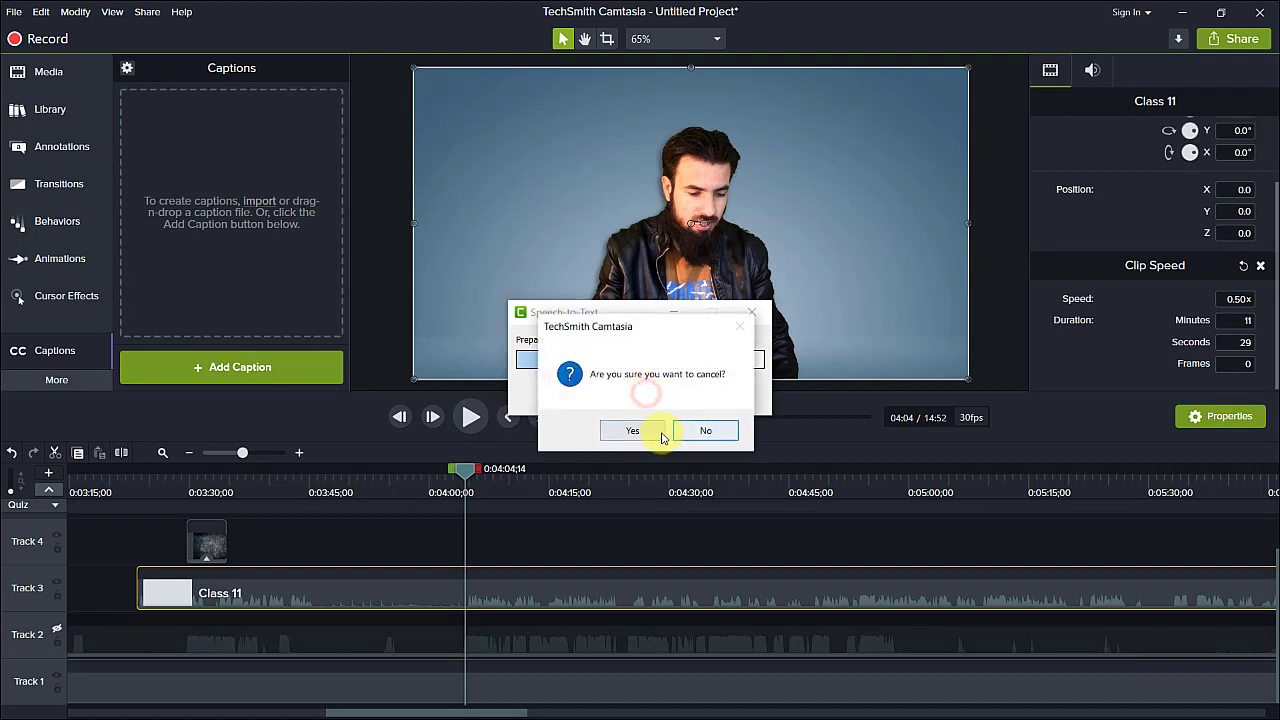
pyautogui.click(661, 433)
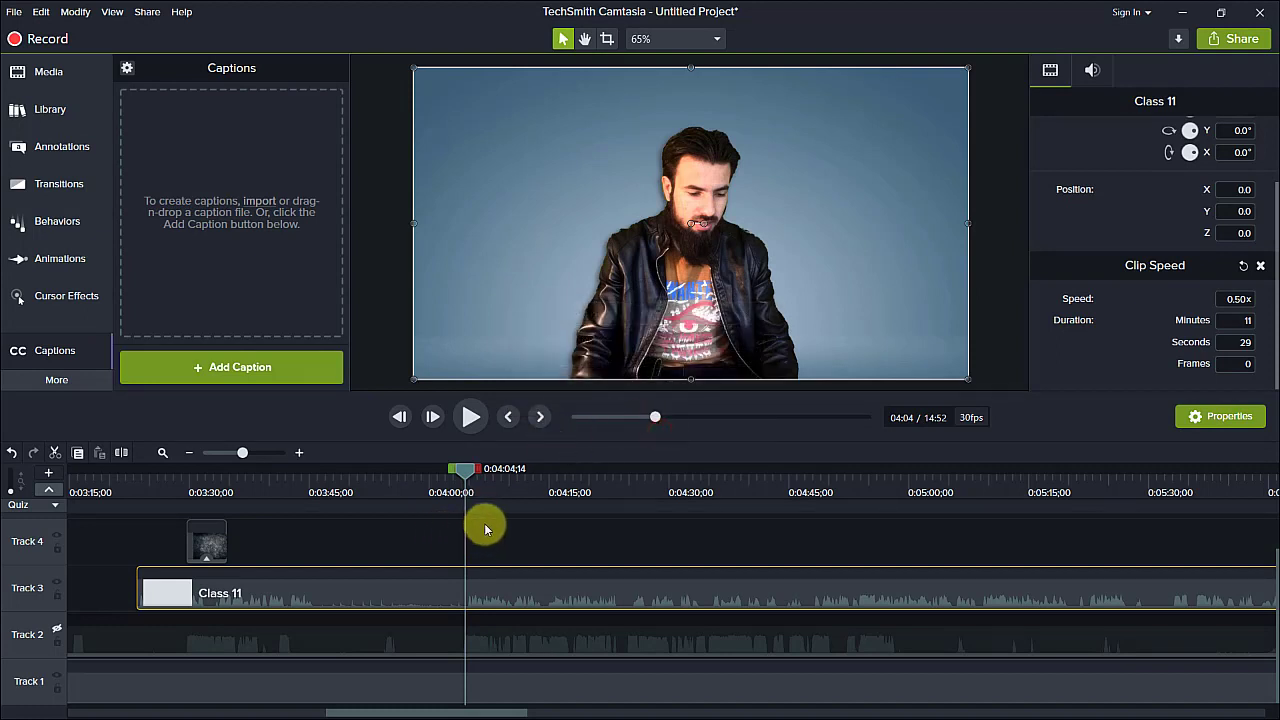
# Clear all media from Tracks 1 to 4, including the re-enabled Track 2, and return the playhead to 0:00:00;00
pyautogui.moveTo(400, 520); pyautogui.dragTo(83, 642)
pyautogui.click(57, 640)
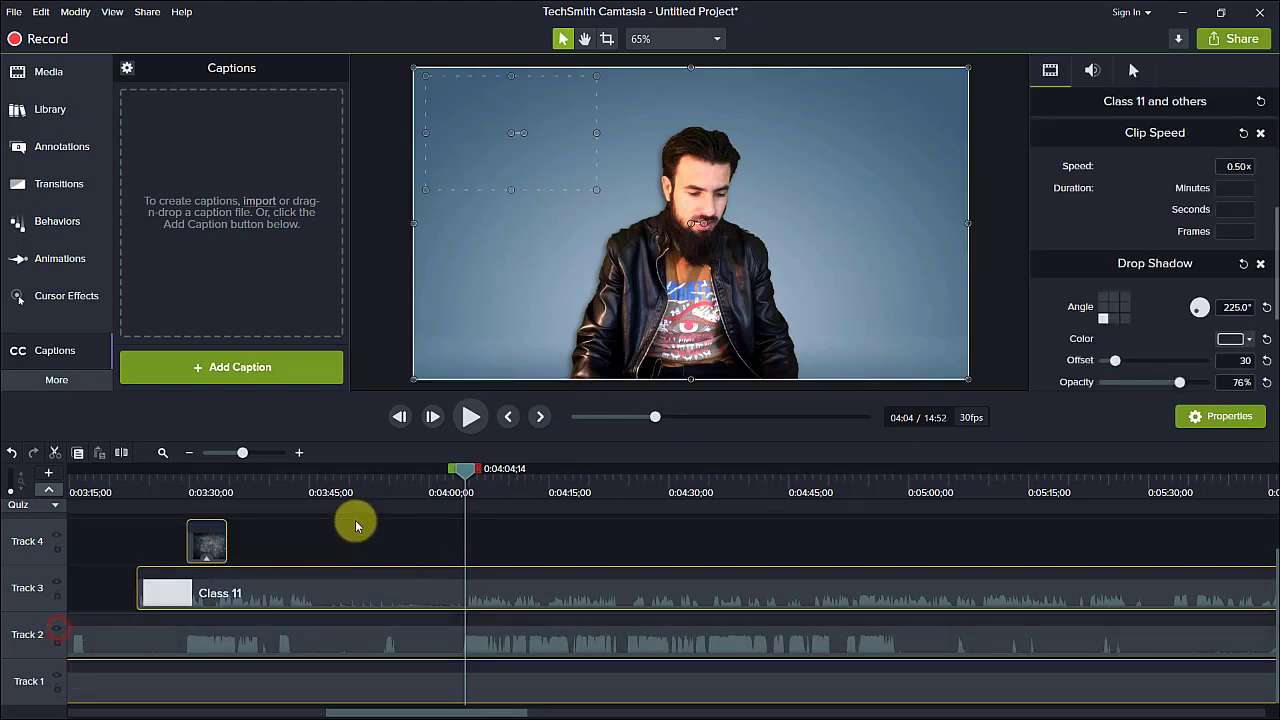
pyautogui.moveTo(355, 520); pyautogui.dragTo(110, 684)
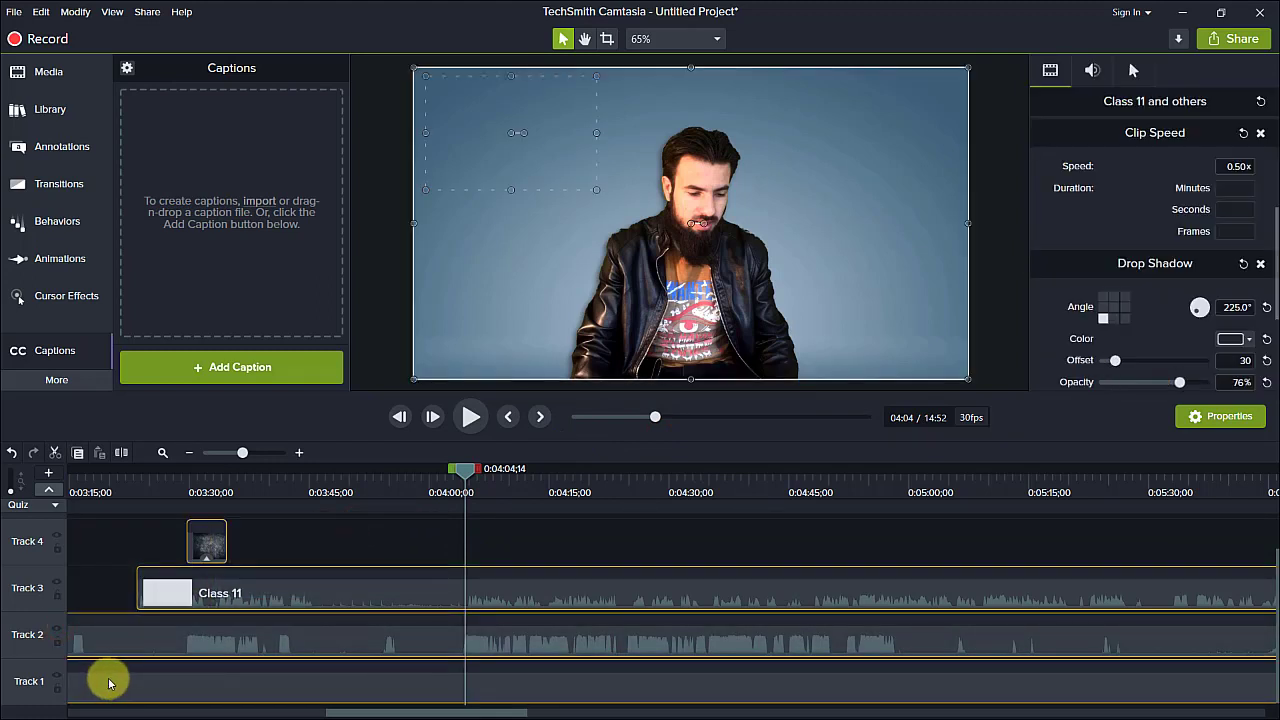
pyautogui.press('Delete')
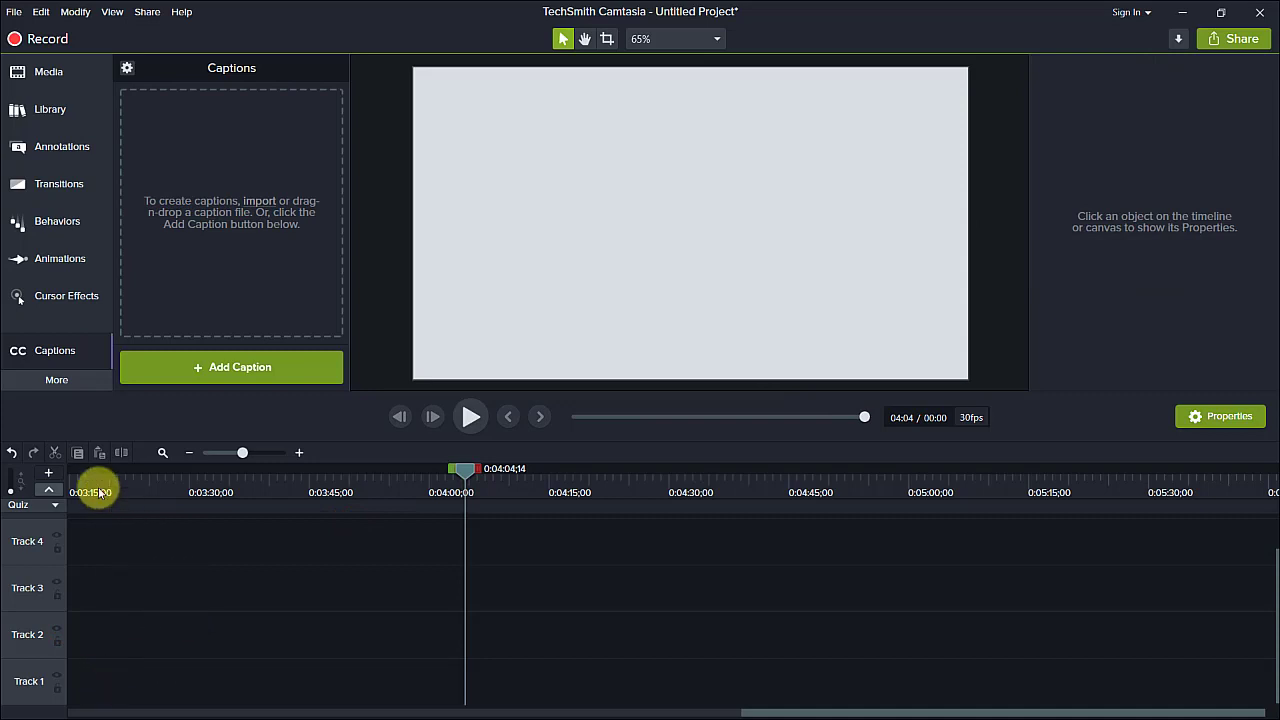
pyautogui.moveTo(100, 492); pyautogui.dragTo(40, 512)
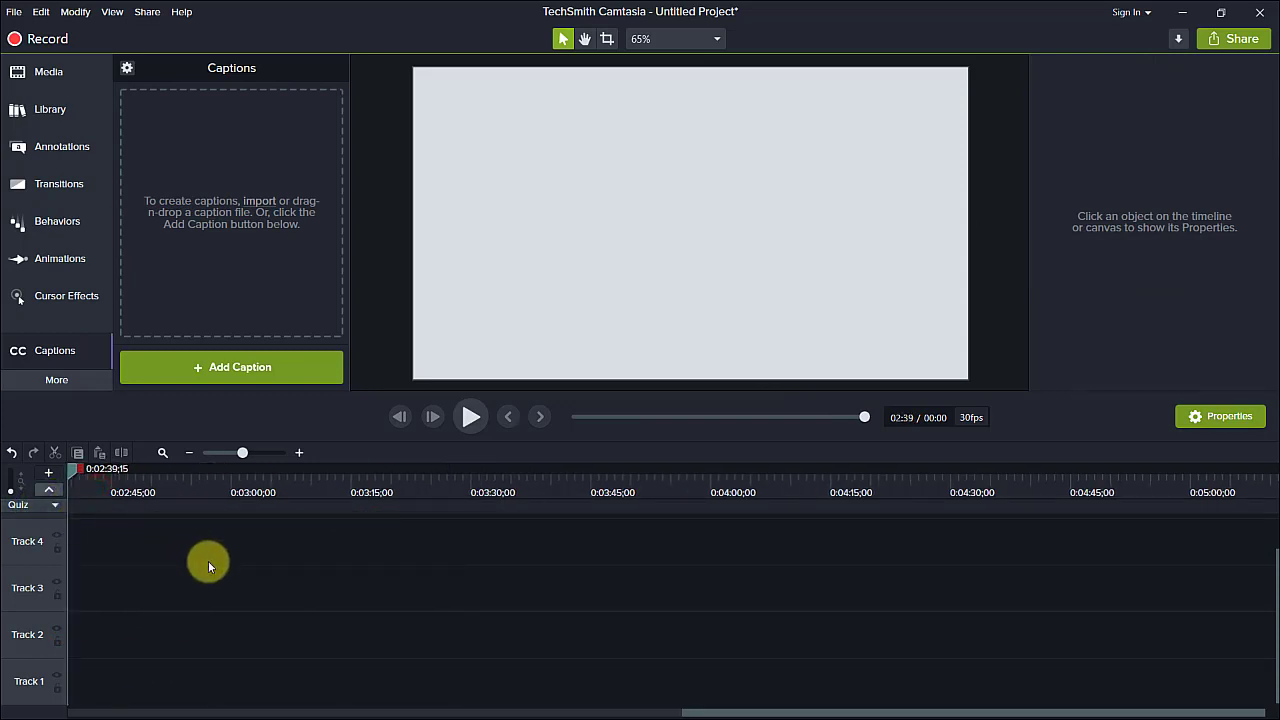
pyautogui.moveTo(73, 471); pyautogui.dragTo(8, 491)
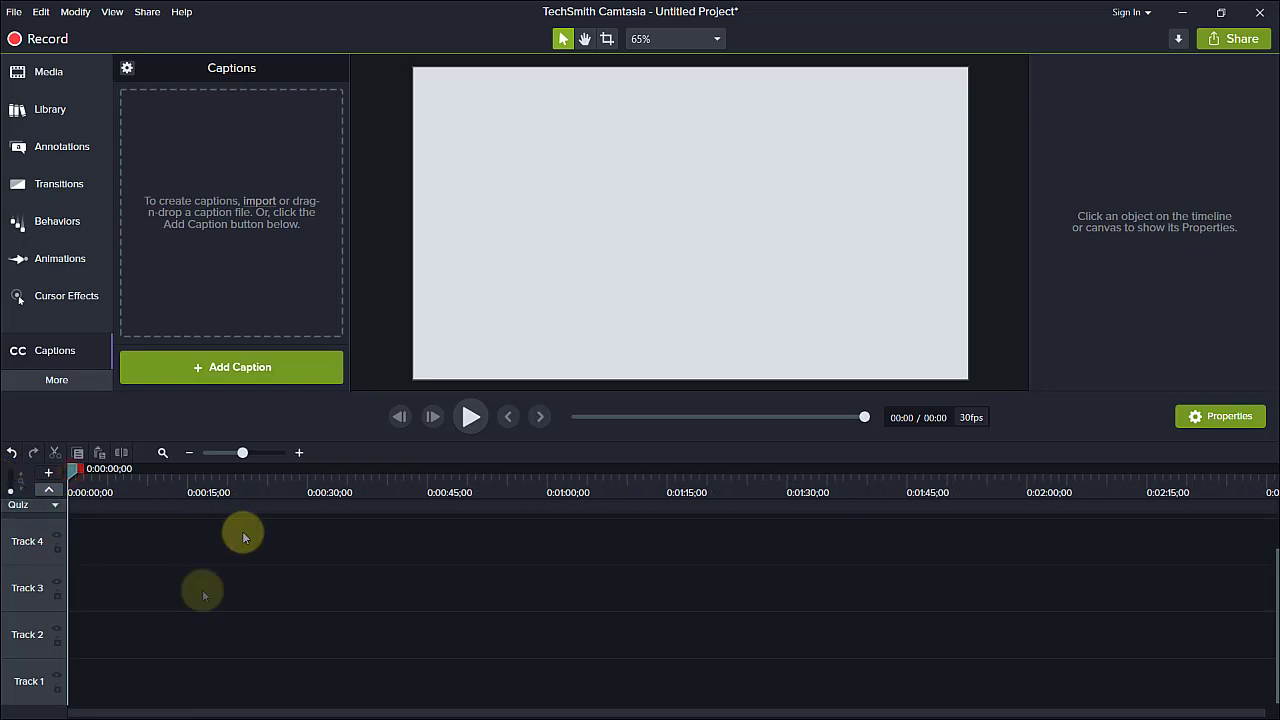